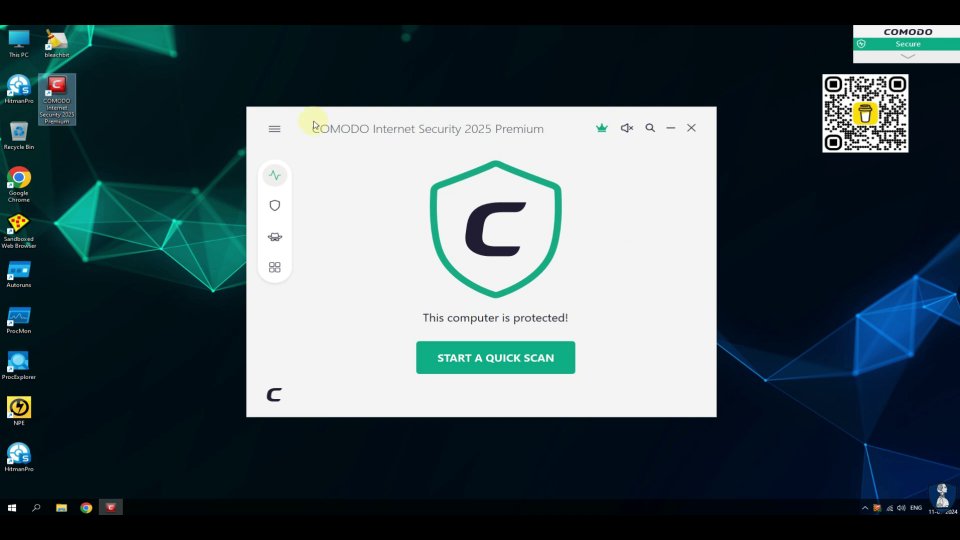
Reposition the program window and review the entries of its main menu.
drag(429, 135, 369, 129)
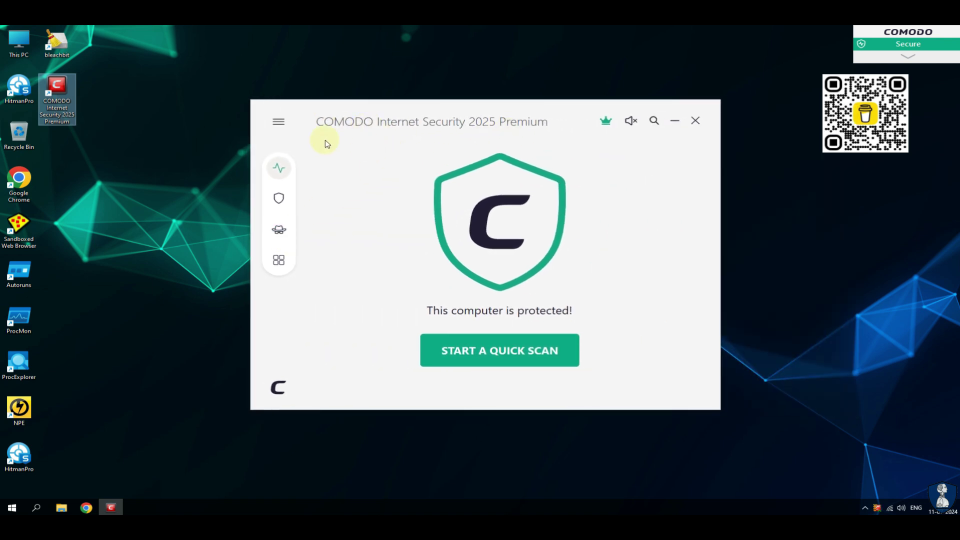
click(279, 123)
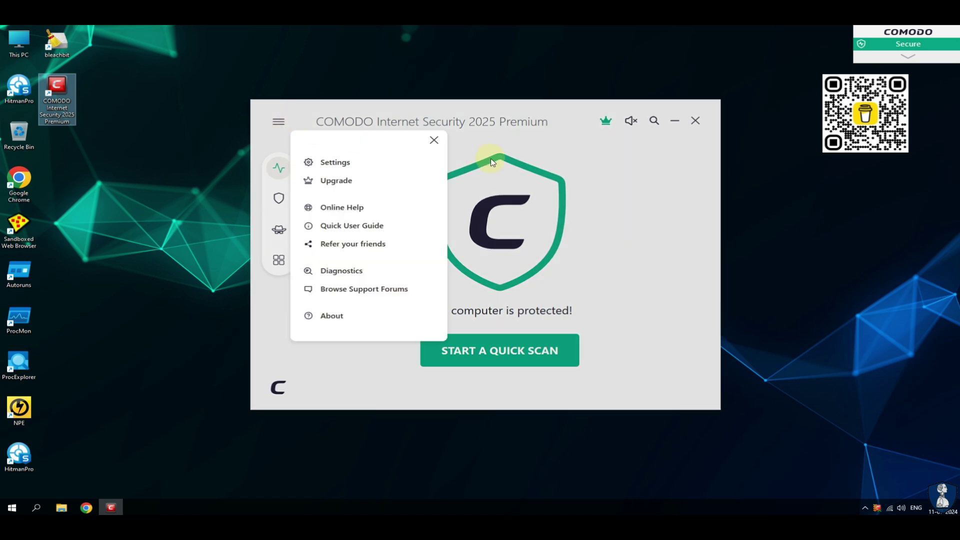
click(434, 142)
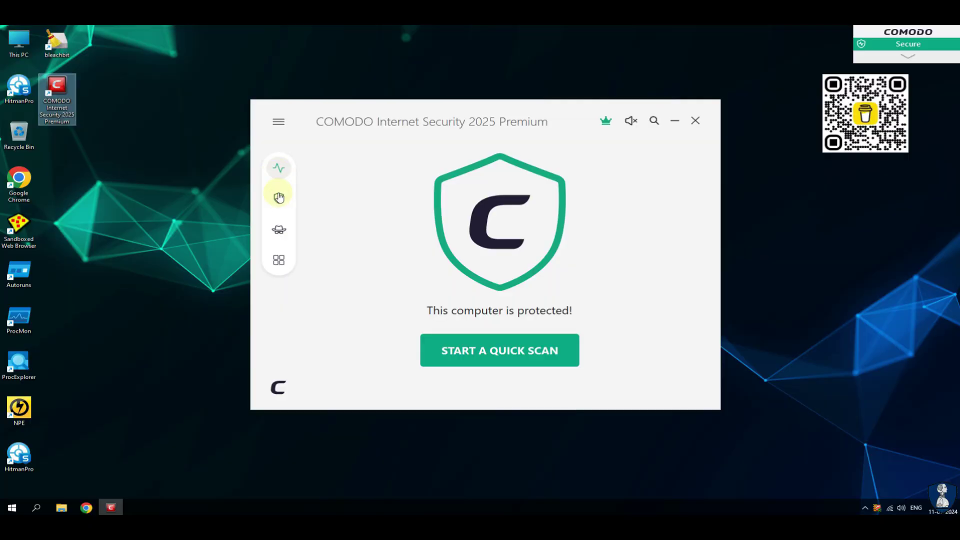
Review the Scan Configuration profiles under the Custom Scan options and apply the configuration.
click(278, 198)
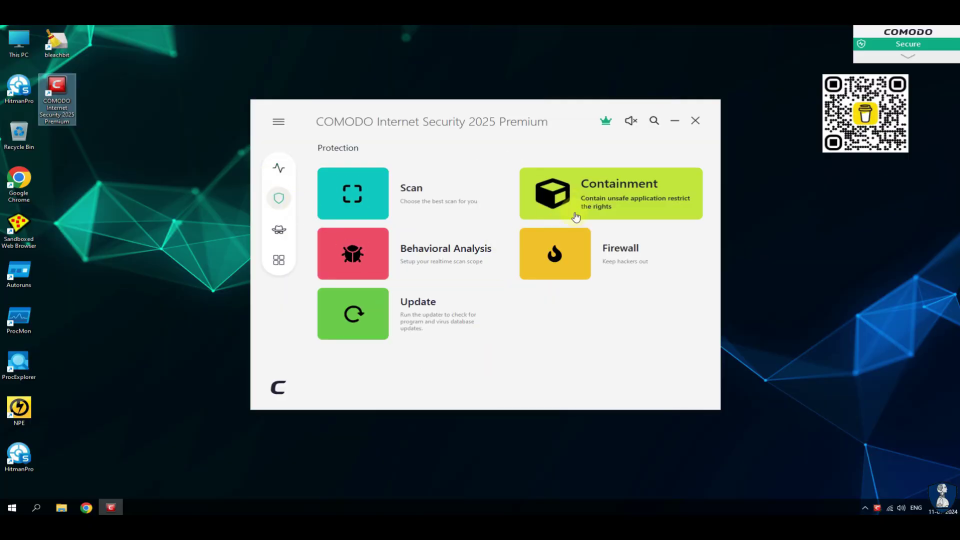
click(429, 215)
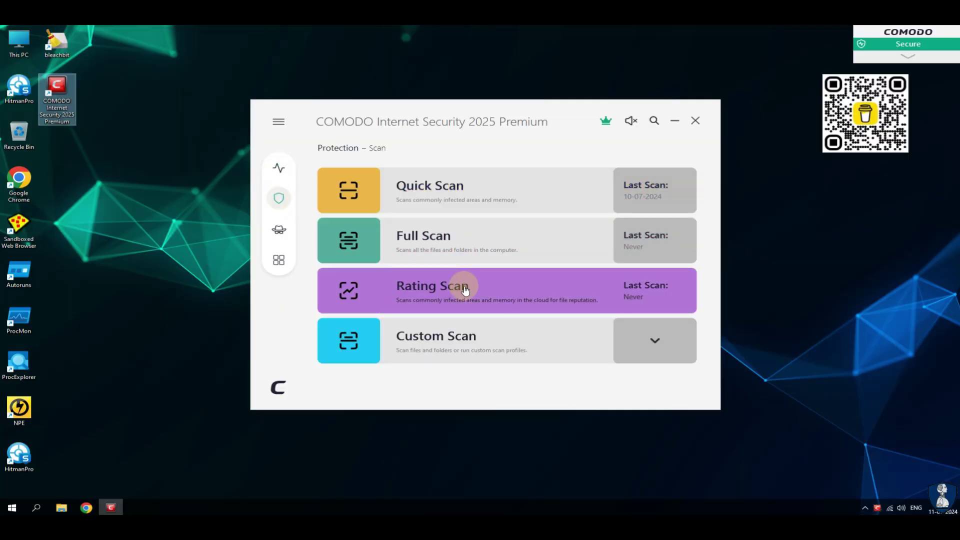
click(466, 336)
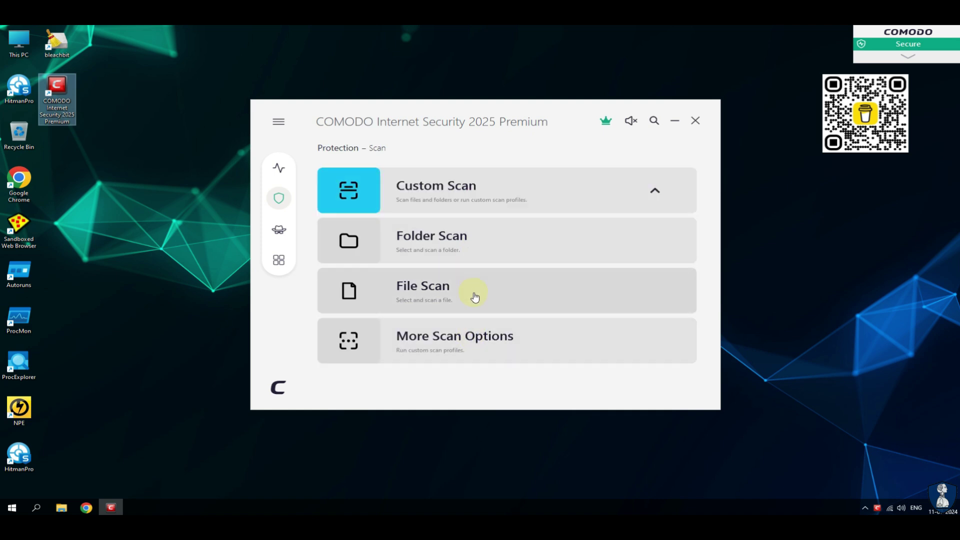
click(475, 357)
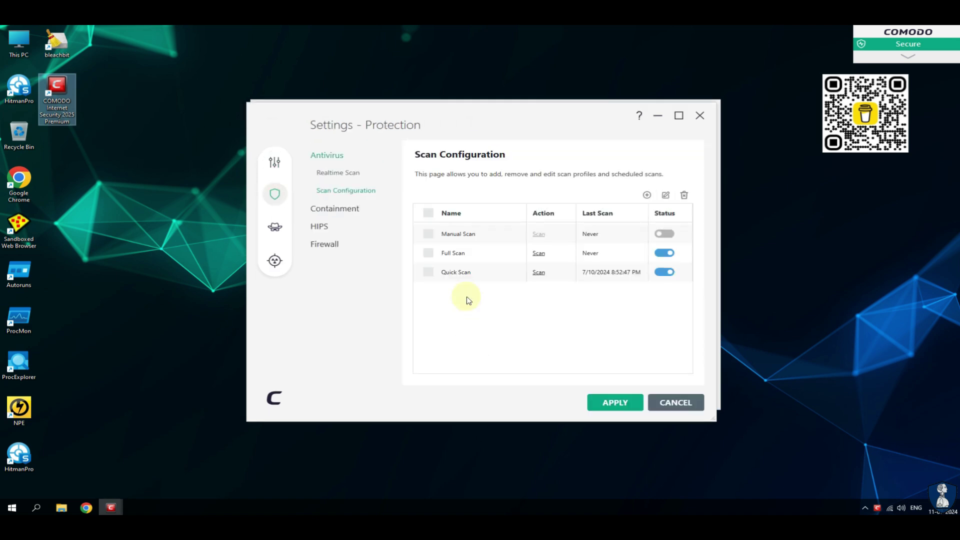
click(620, 402)
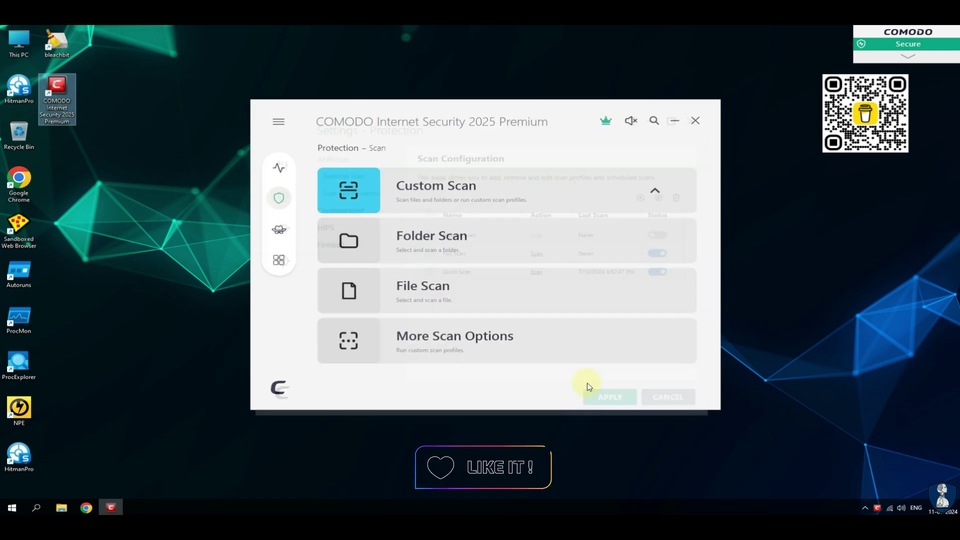
Enable HIPS in the Behavioral Analysis settings and set its mode to Training Mode.
click(331, 150)
click(396, 257)
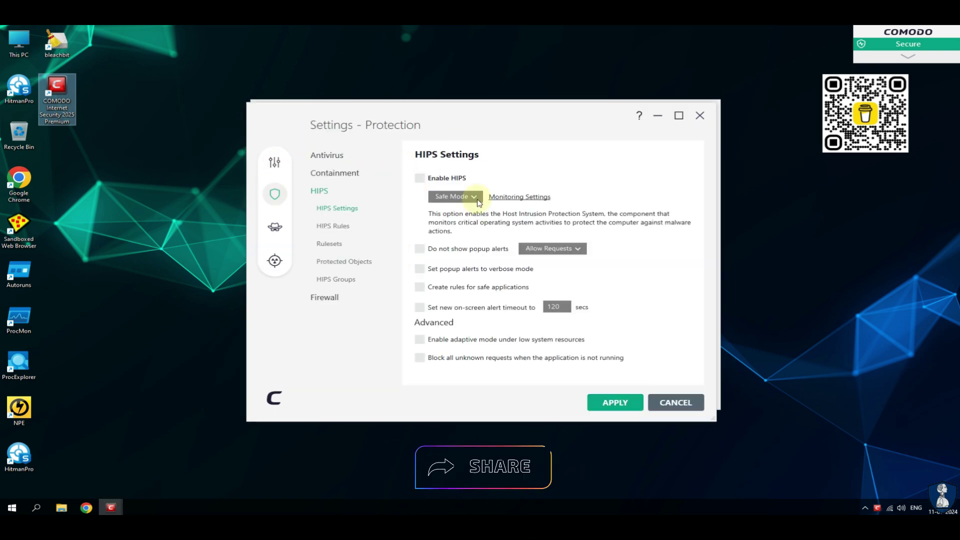
click(420, 179)
click(475, 197)
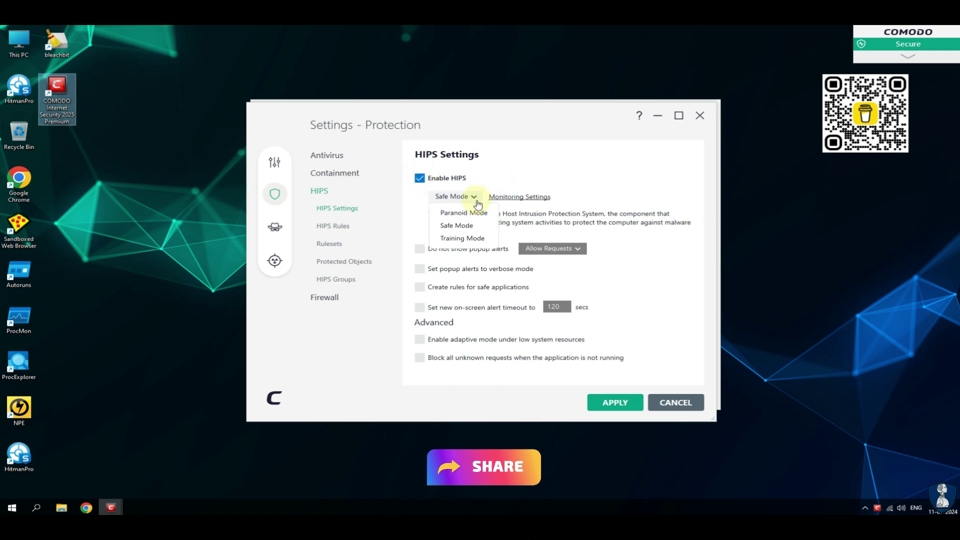
click(454, 196)
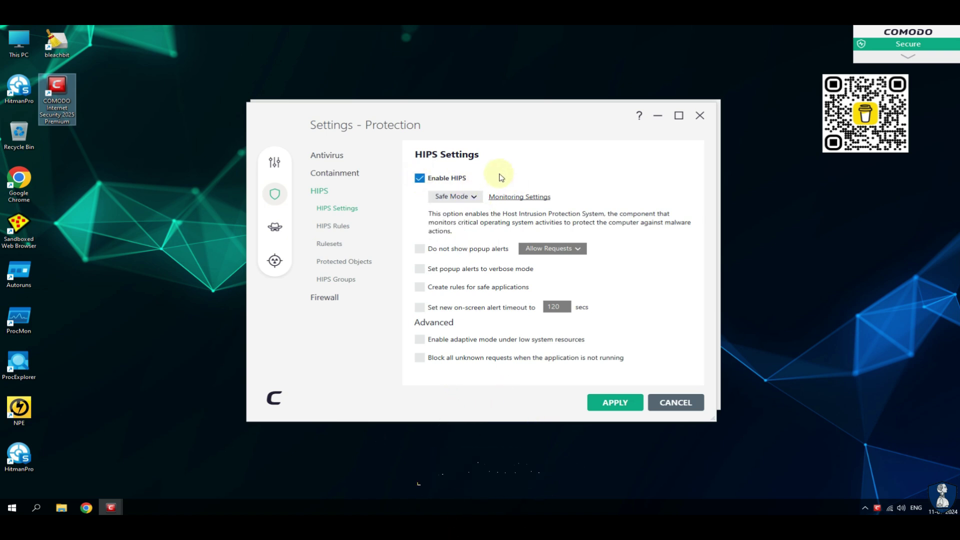
click(456, 196)
click(466, 239)
Accept the HIPS monitoring settings as they are and enable creating rules for safe applications, leaving popup alerts on.
click(548, 197)
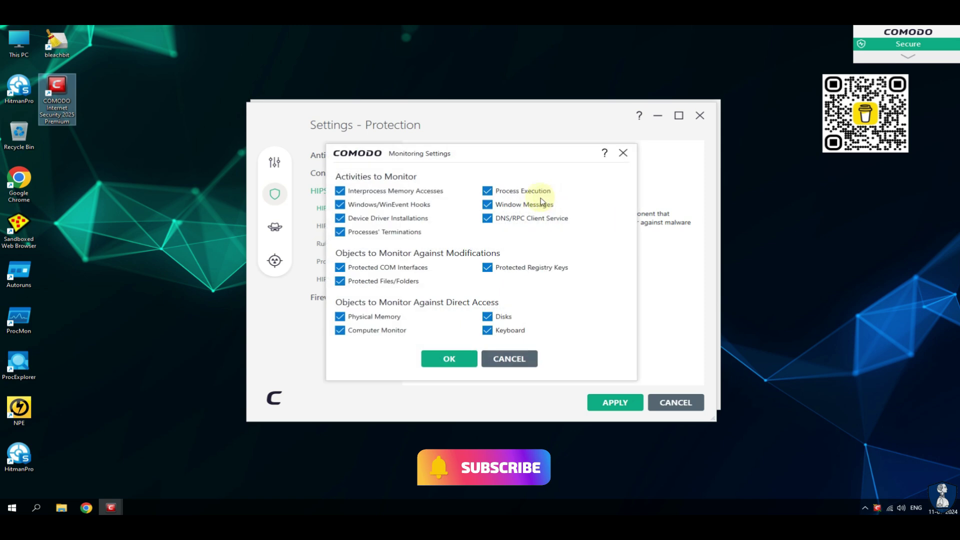
click(450, 359)
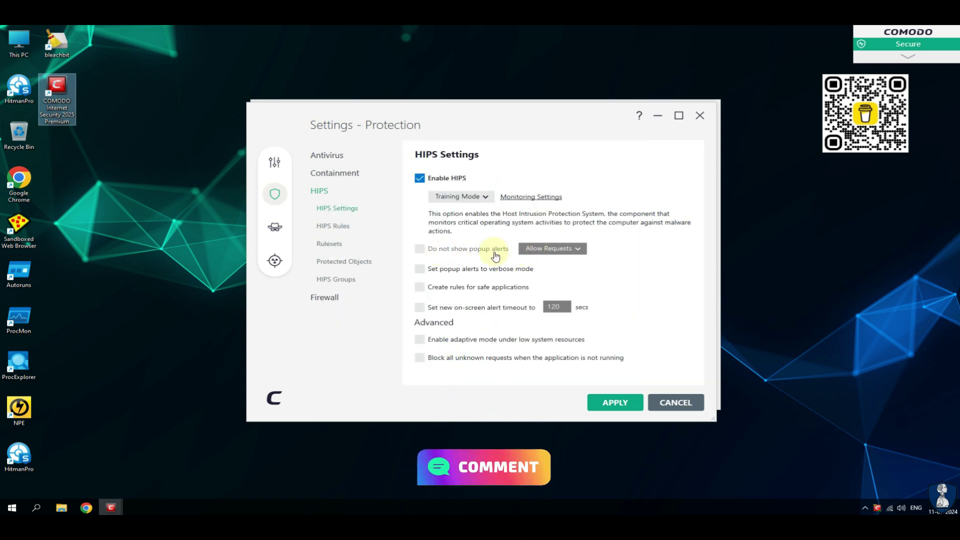
click(495, 255)
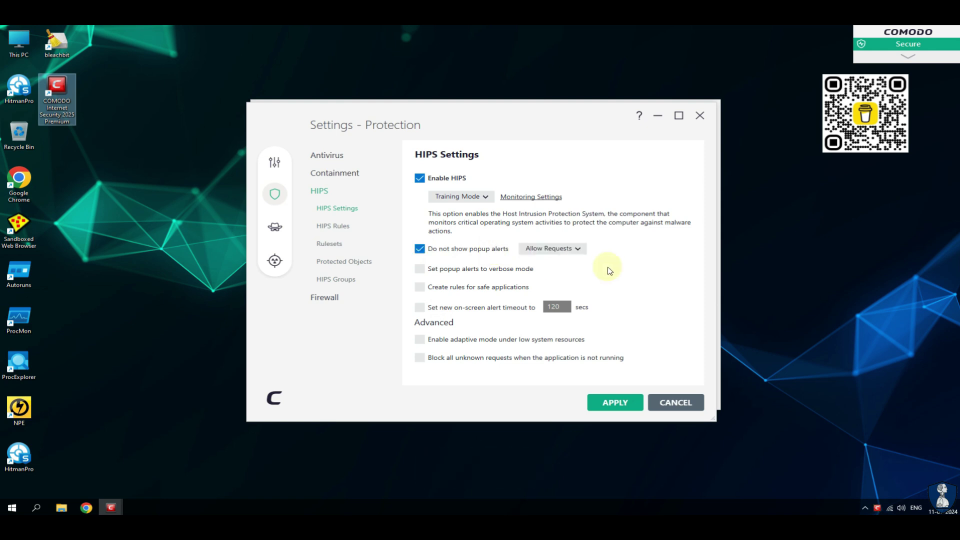
click(480, 256)
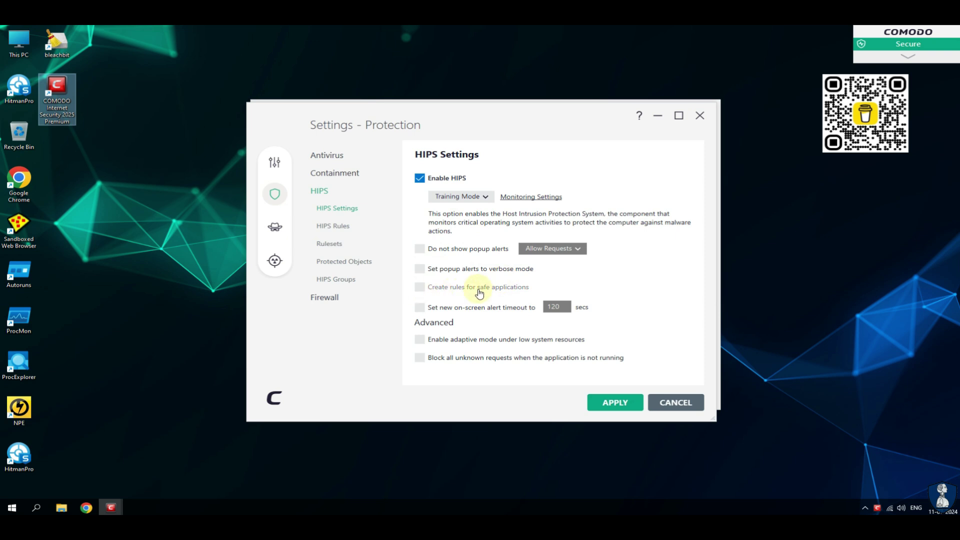
click(435, 287)
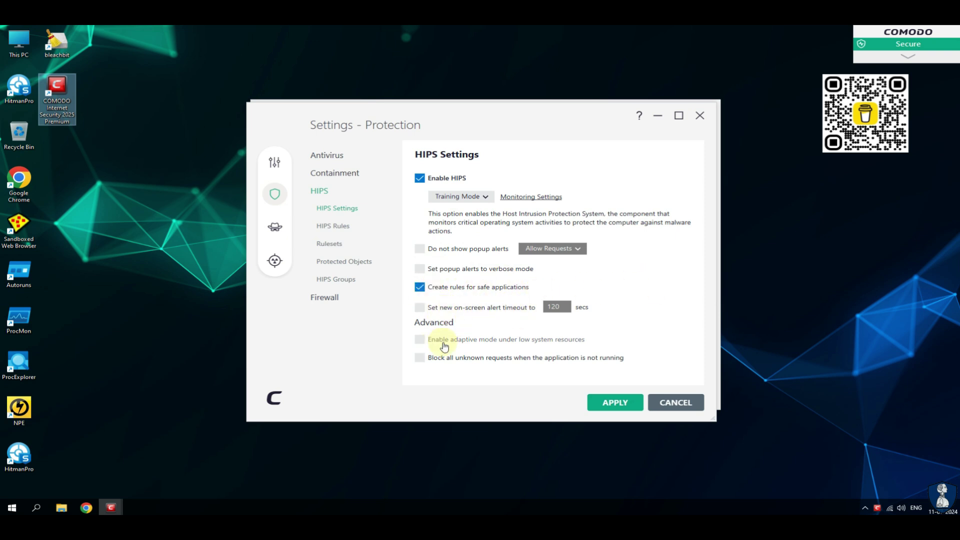
Examine the HIPS Rules, Rulesets, Protected Objects and HIPS Groups pages, and close the settings without applying.
click(335, 227)
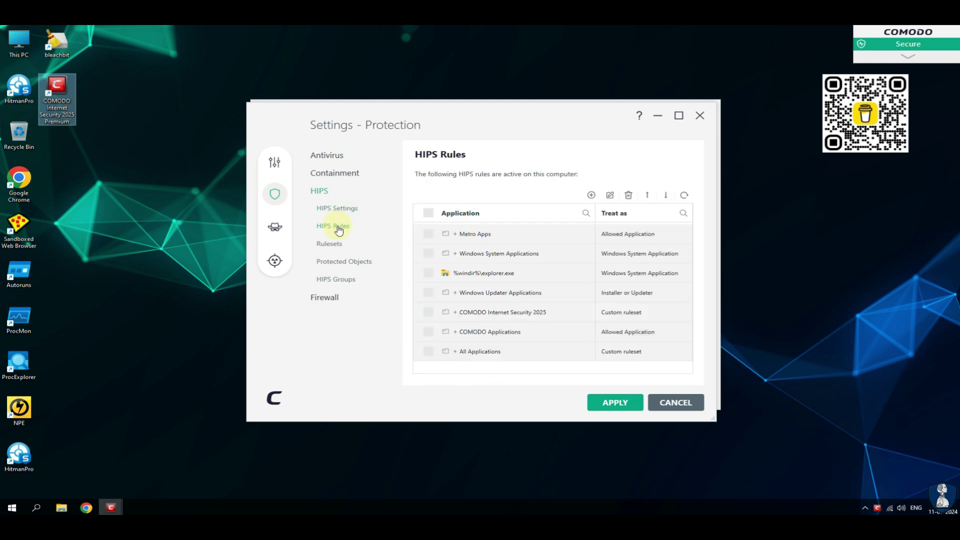
click(330, 244)
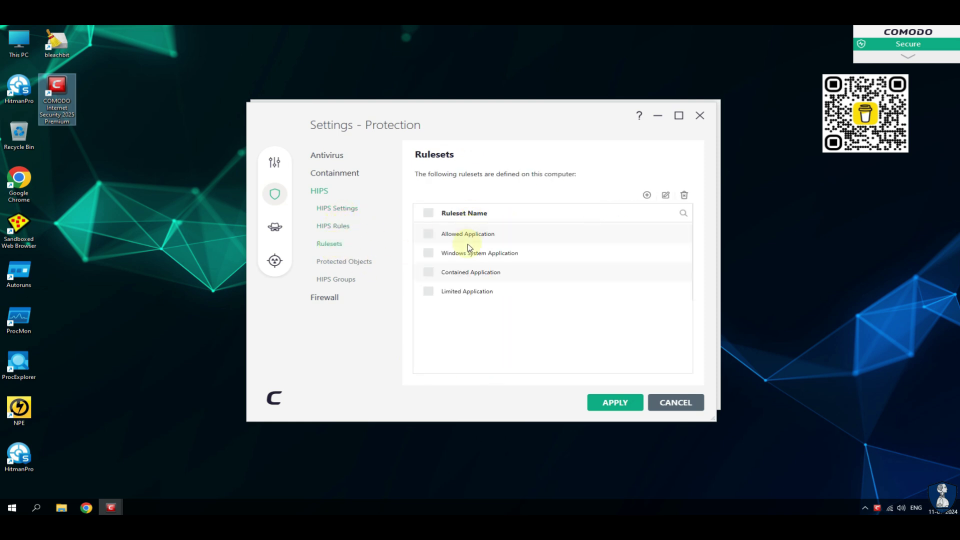
click(334, 263)
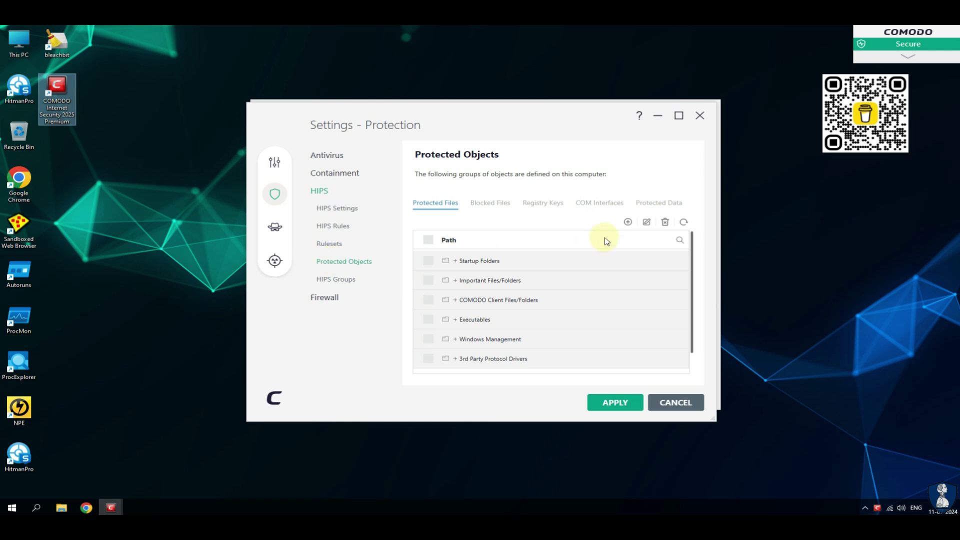
click(536, 206)
click(595, 207)
click(649, 204)
click(347, 280)
click(494, 203)
click(443, 205)
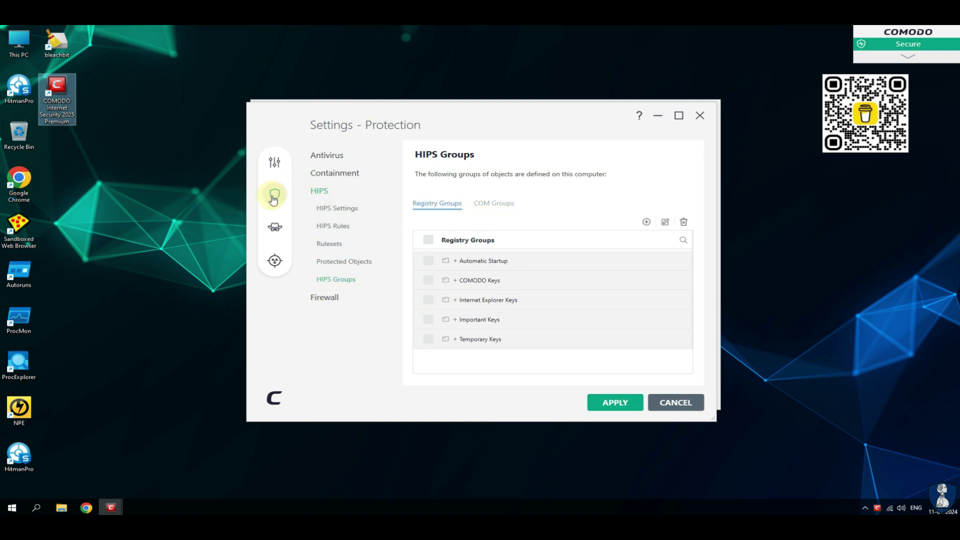
click(698, 116)
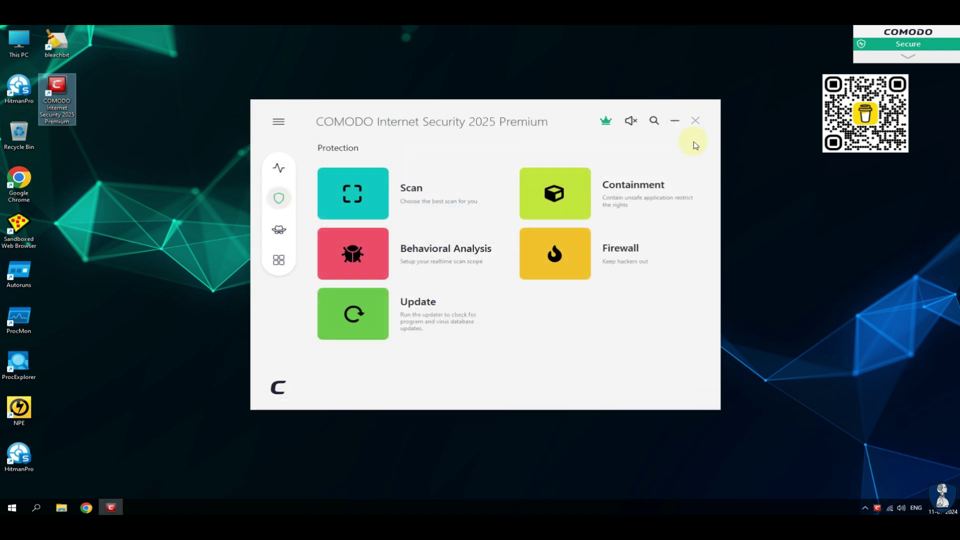
Look at how Containment runs a virtual application, browse the Desktop folder in the application chooser and cancel.
click(615, 193)
click(419, 195)
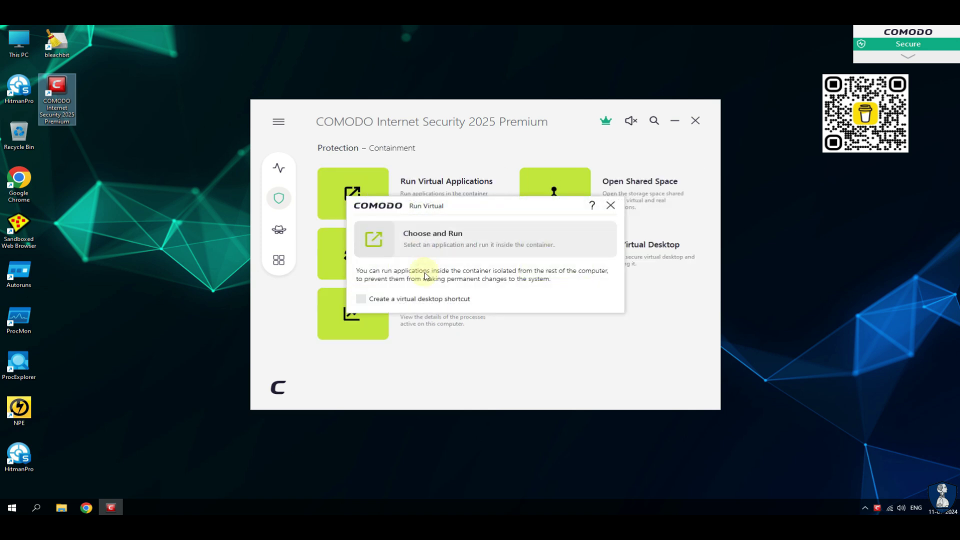
click(464, 242)
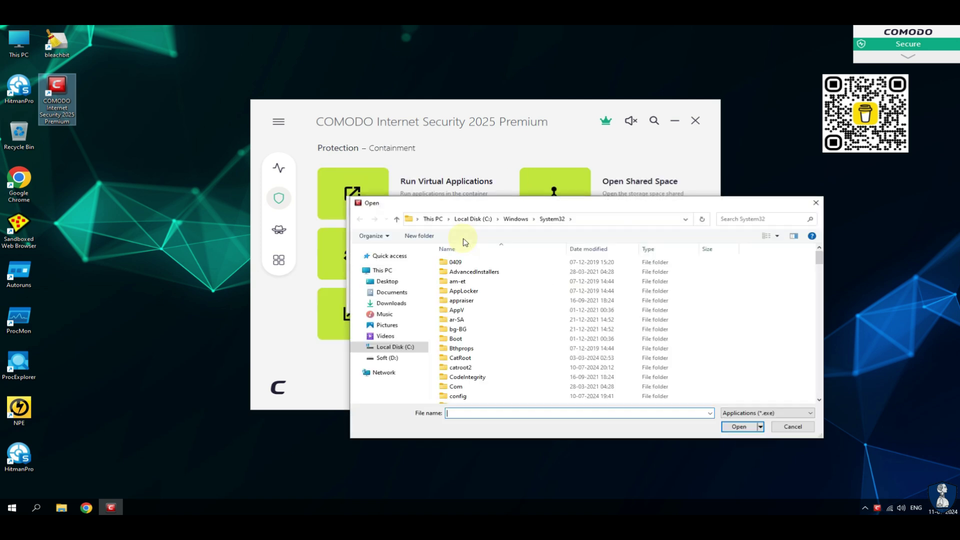
click(388, 281)
click(793, 427)
click(450, 193)
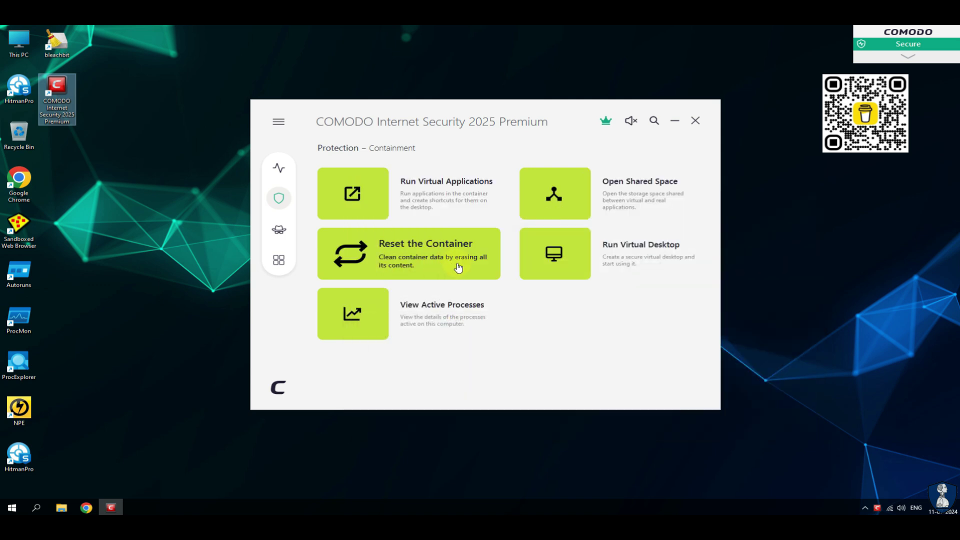
Review Containment's active processes list and Virtual Desktop prompt, cancel the launch and return to the Protection overview.
click(413, 321)
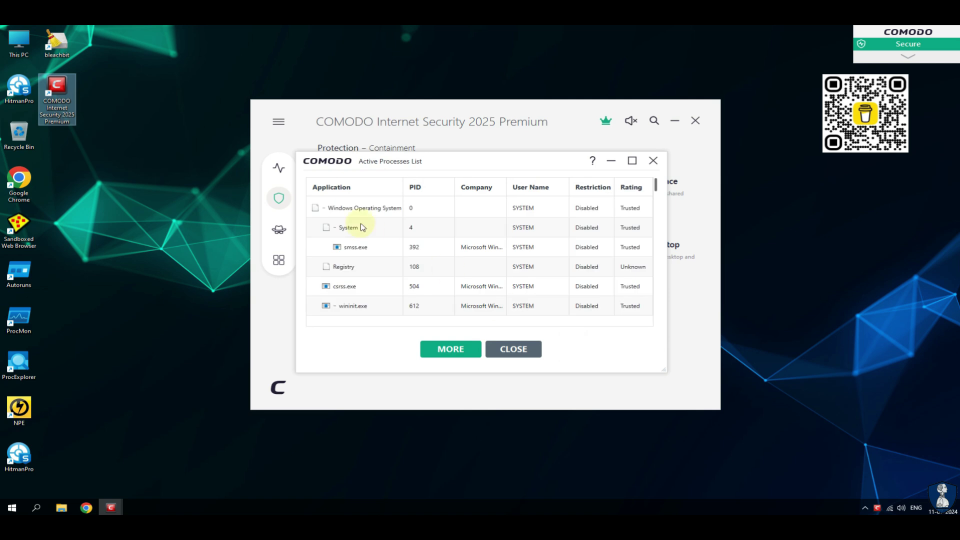
click(514, 349)
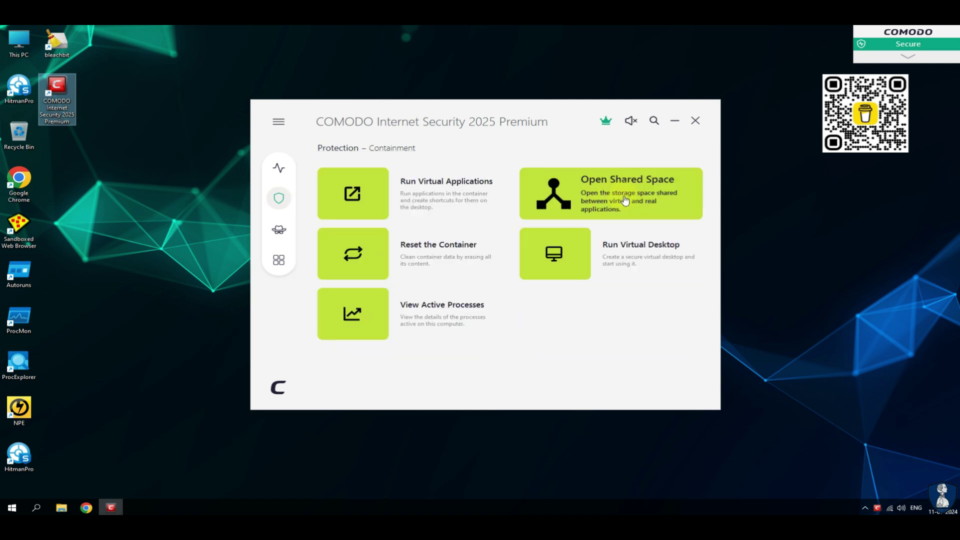
click(654, 262)
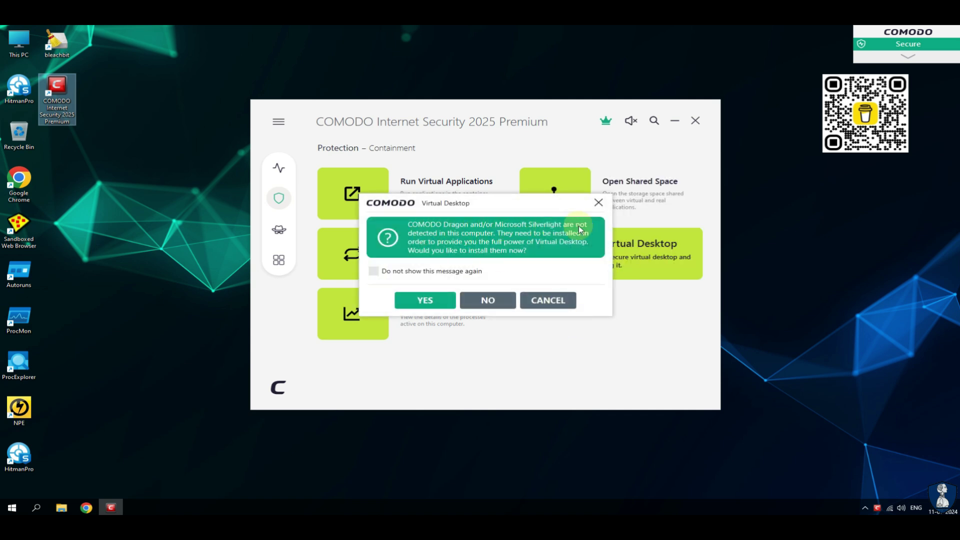
click(555, 302)
click(340, 149)
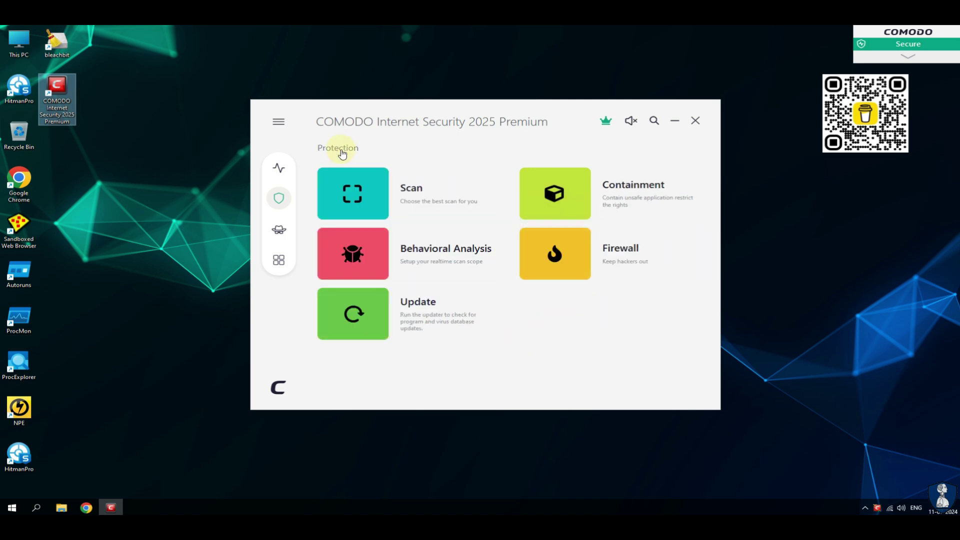
Review the Firewall's current connections and Stealth Ports options, closing each without changes.
click(558, 260)
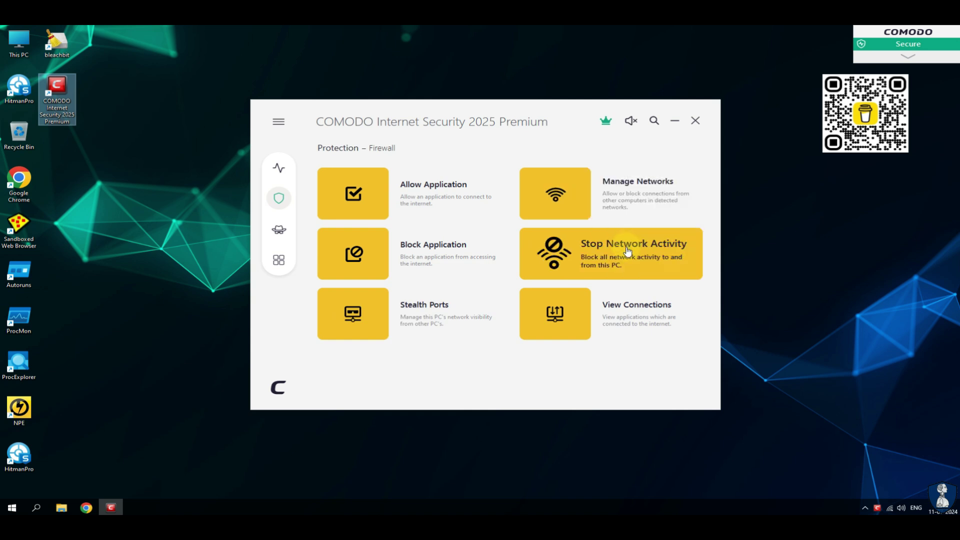
click(628, 318)
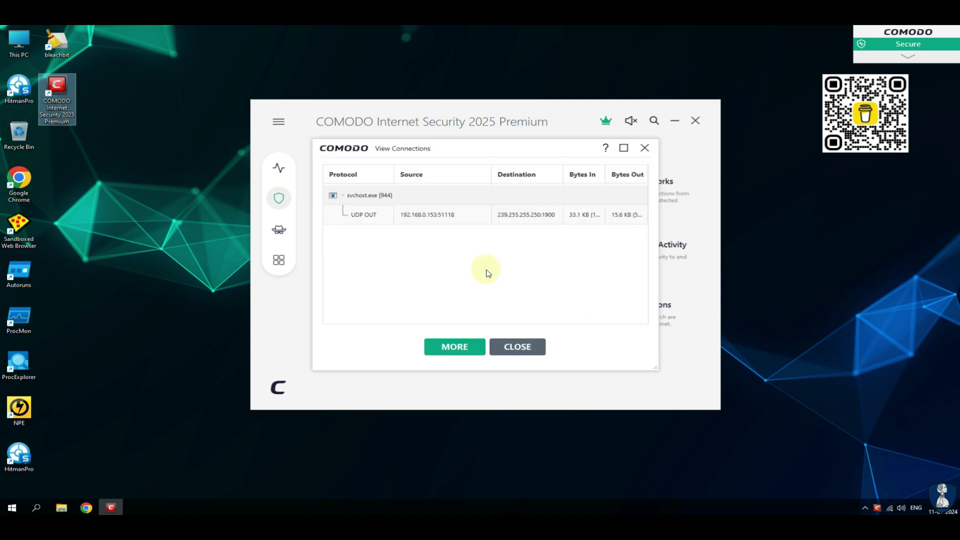
click(517, 346)
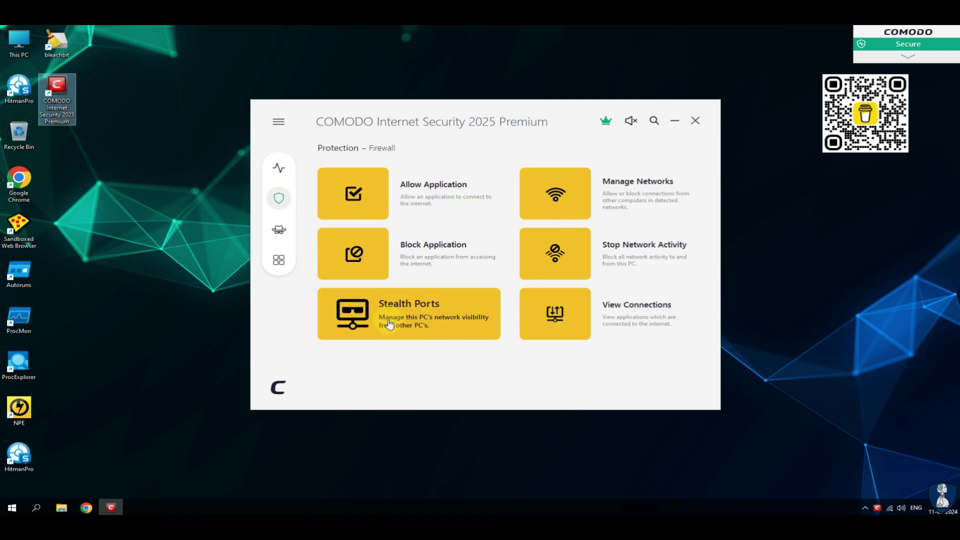
click(351, 312)
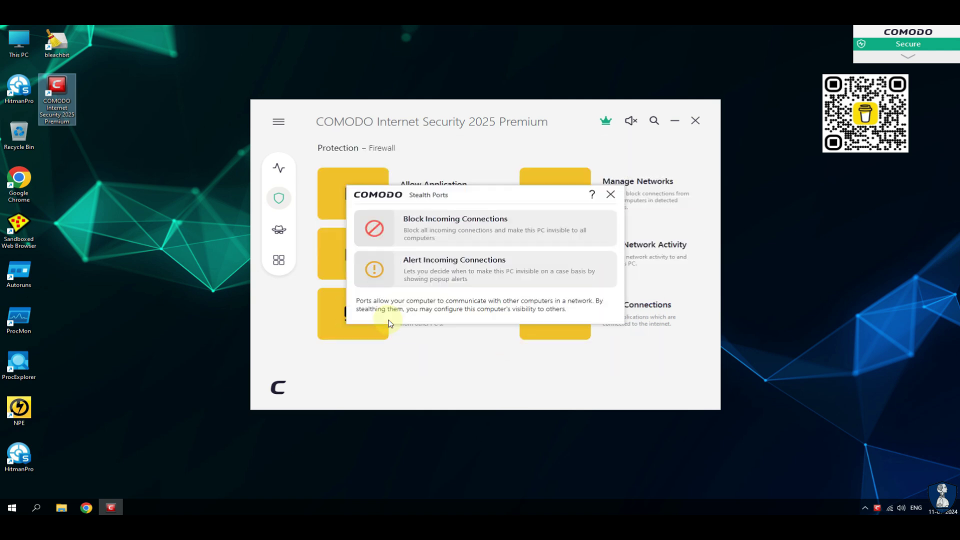
click(611, 195)
Look at the application choosers for the Firewall's Block Application and Allow Application features, cancelling both.
click(420, 265)
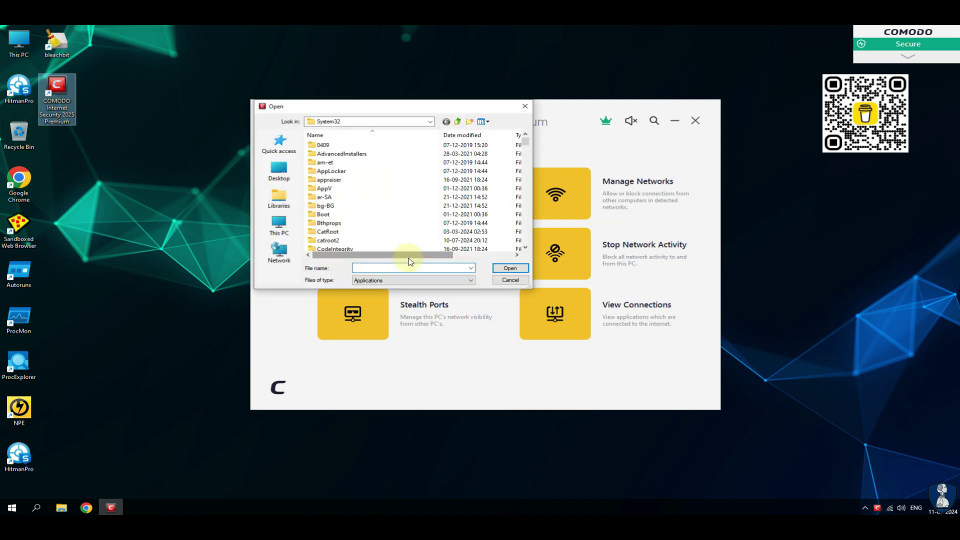
click(509, 280)
click(420, 210)
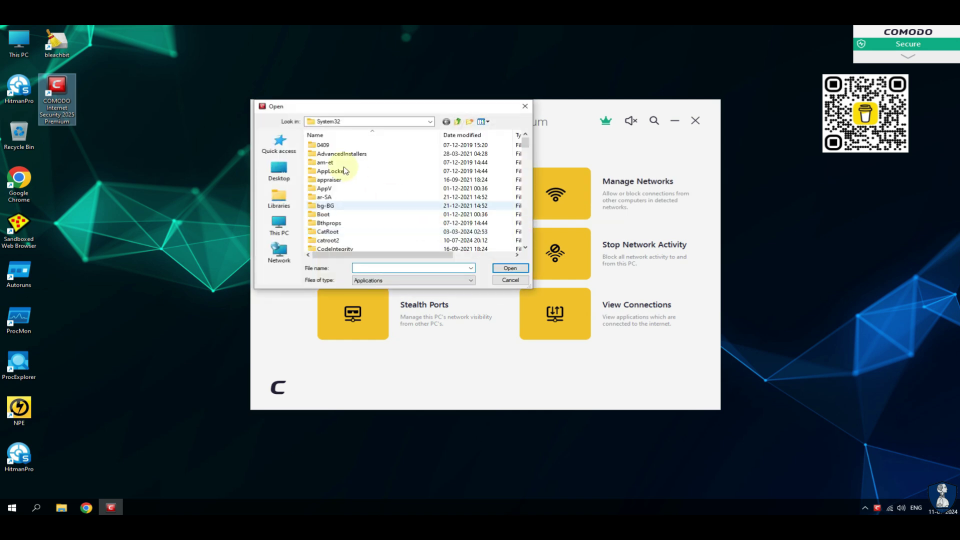
click(510, 279)
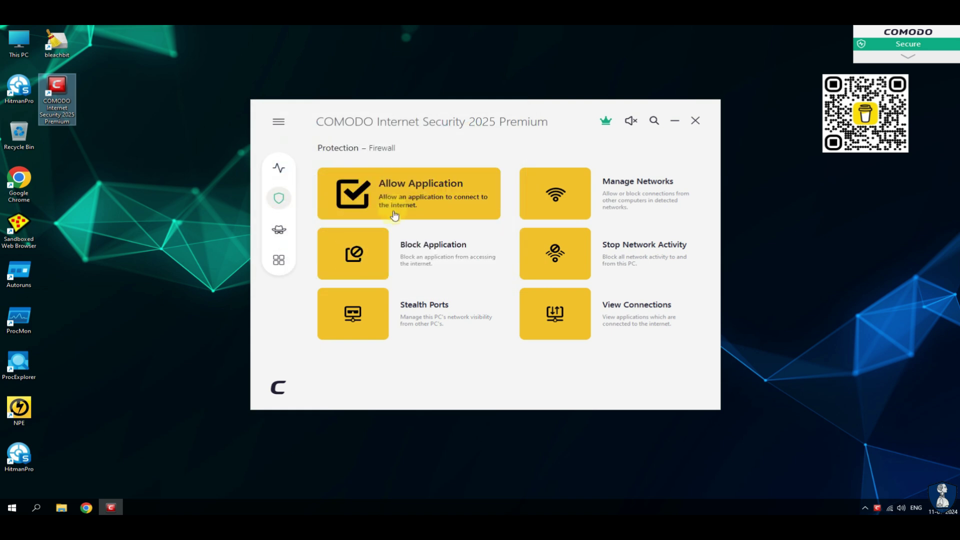
Return to the Protection overview, run the updater for program and virus database updates, and close it after completion.
click(340, 148)
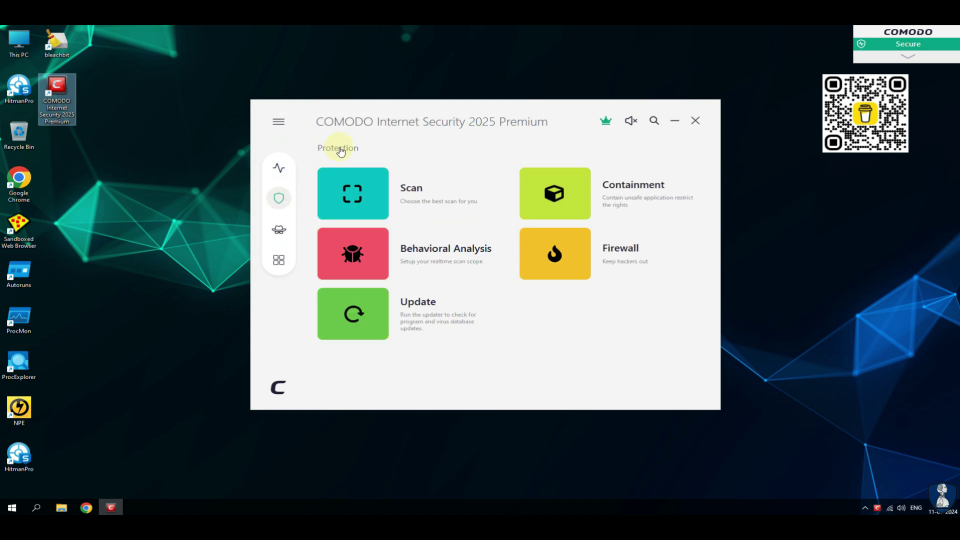
click(355, 313)
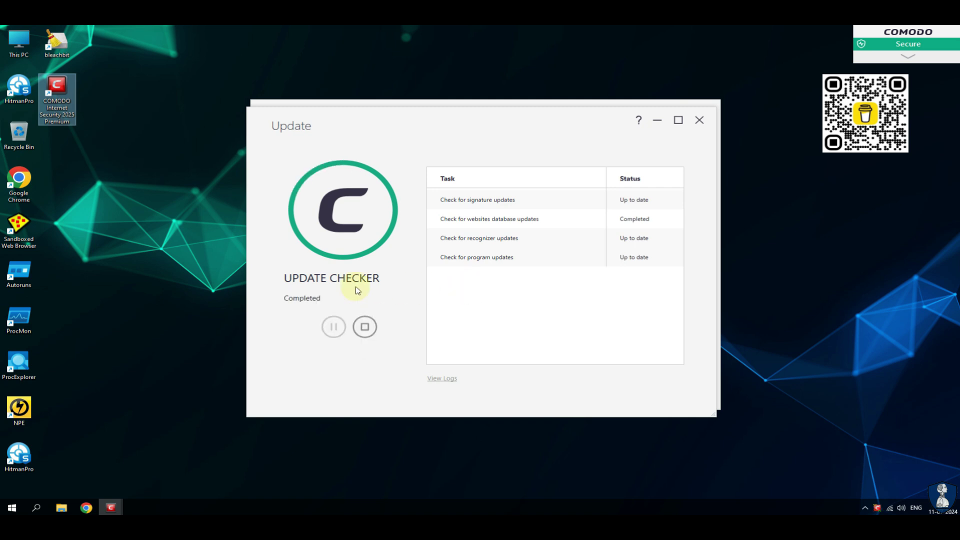
click(700, 120)
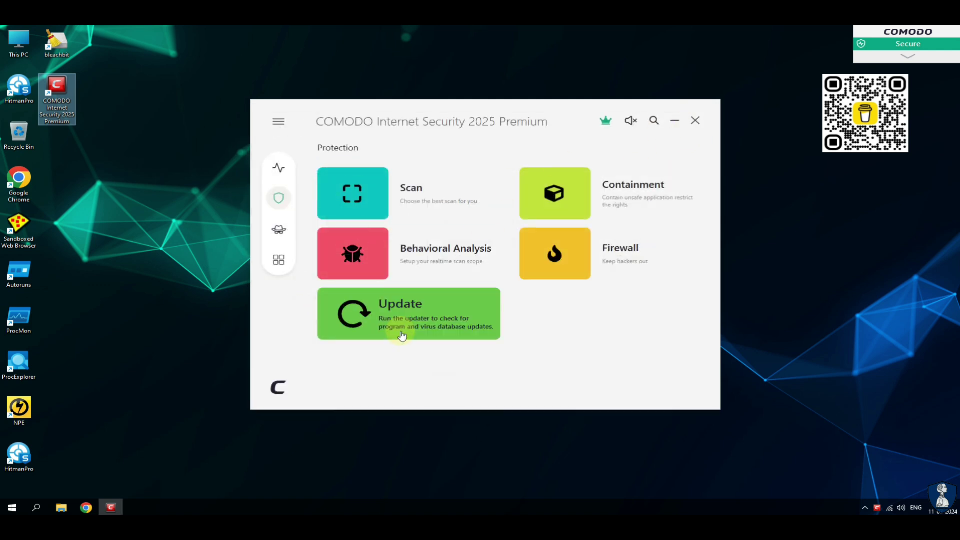
Review the Analysis section's Task Manager, today's logs and the Quarantine list, closing each without changes.
click(281, 232)
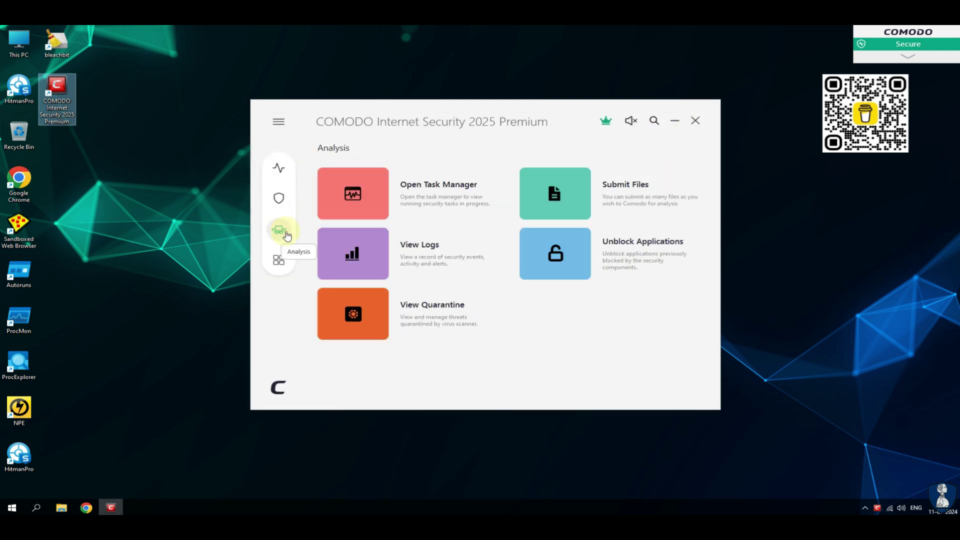
click(400, 188)
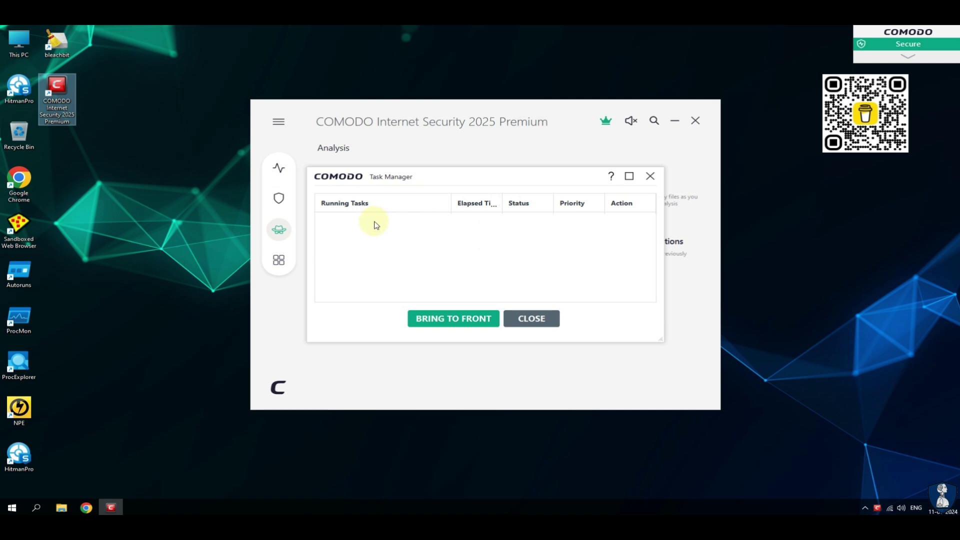
click(528, 323)
click(422, 255)
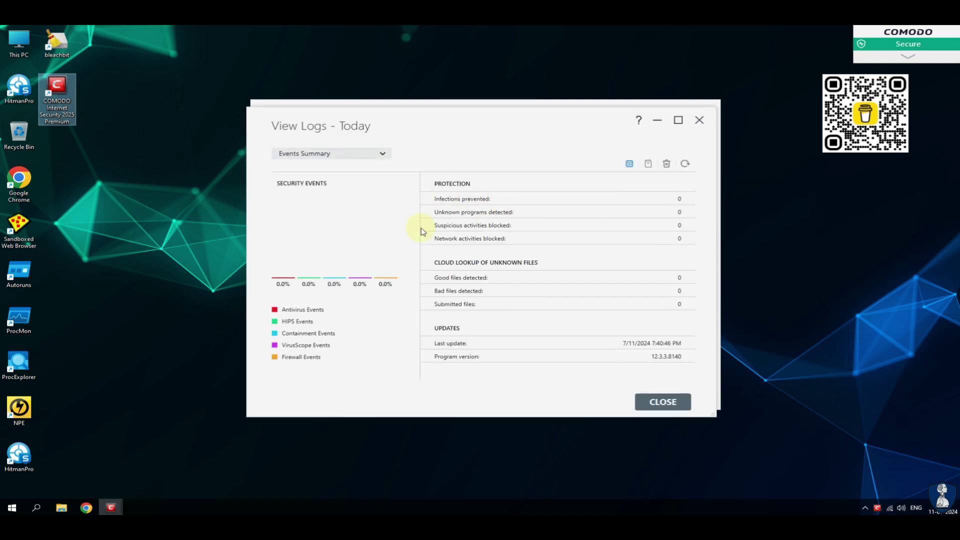
click(641, 400)
click(400, 310)
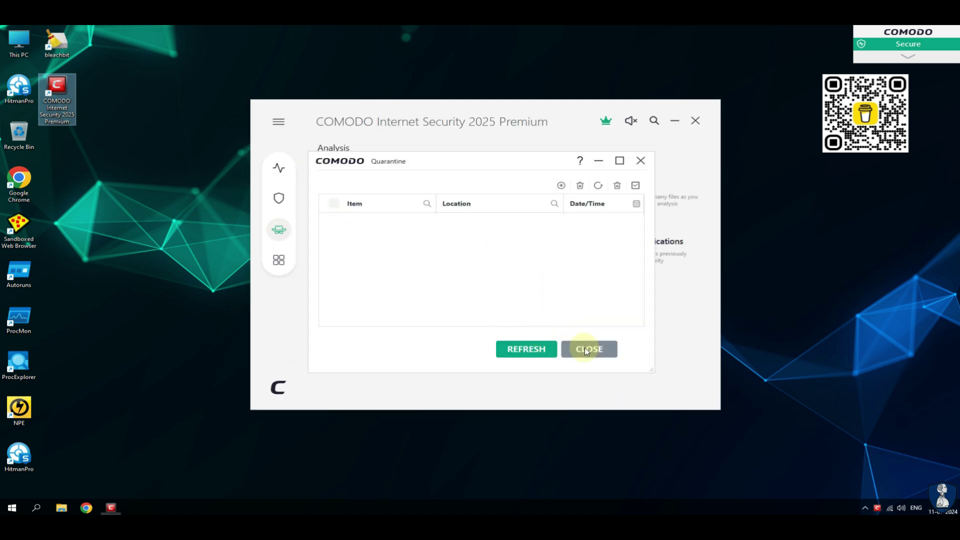
click(586, 349)
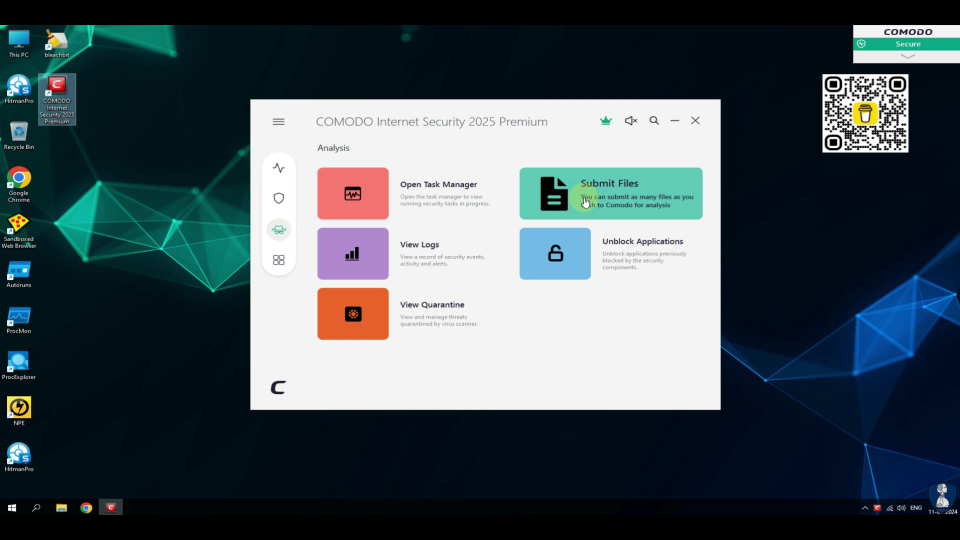
Look at the Unblock Applications and Submit Files features in the Analysis section, closing both without changes.
click(587, 256)
click(526, 350)
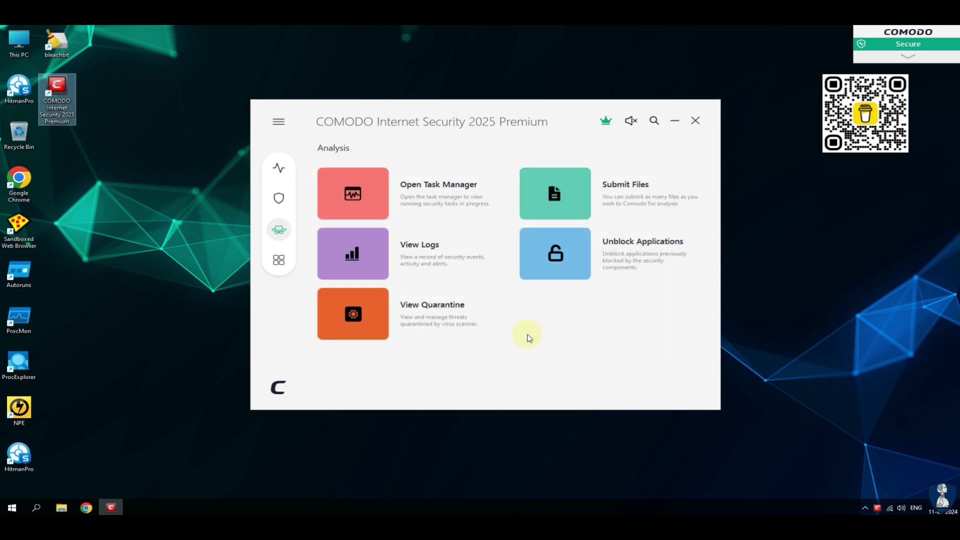
click(578, 188)
click(636, 345)
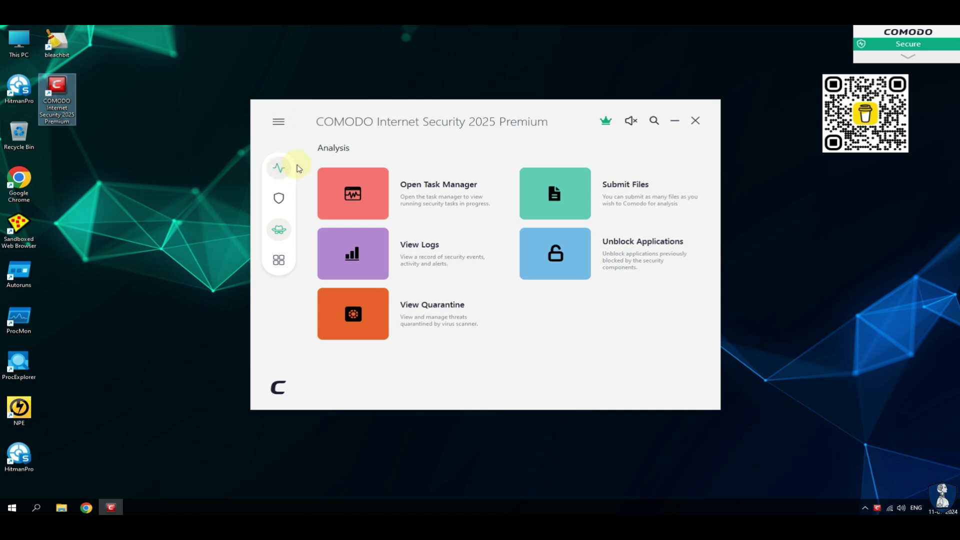
Check which package Cleaning Essentials in the Tools section requires and close the installer without installing.
click(279, 260)
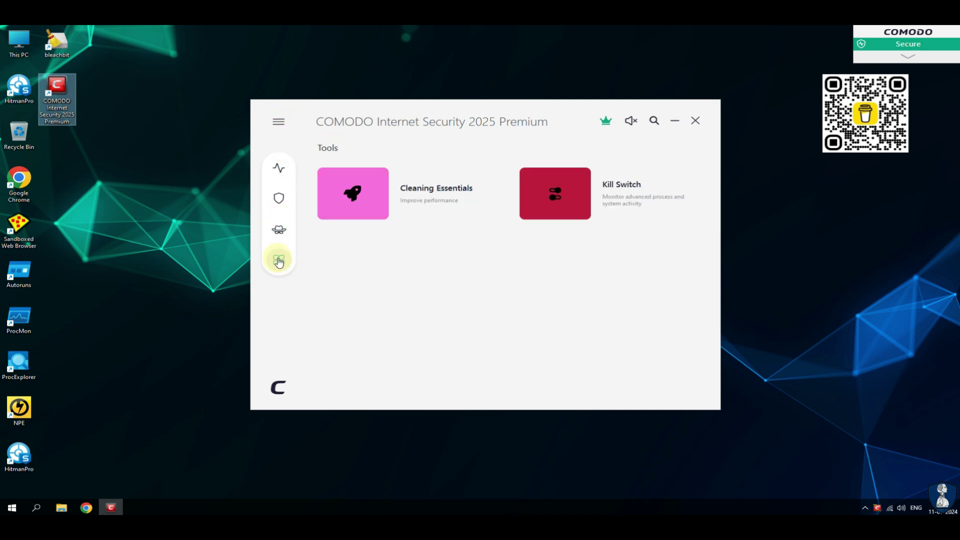
click(418, 196)
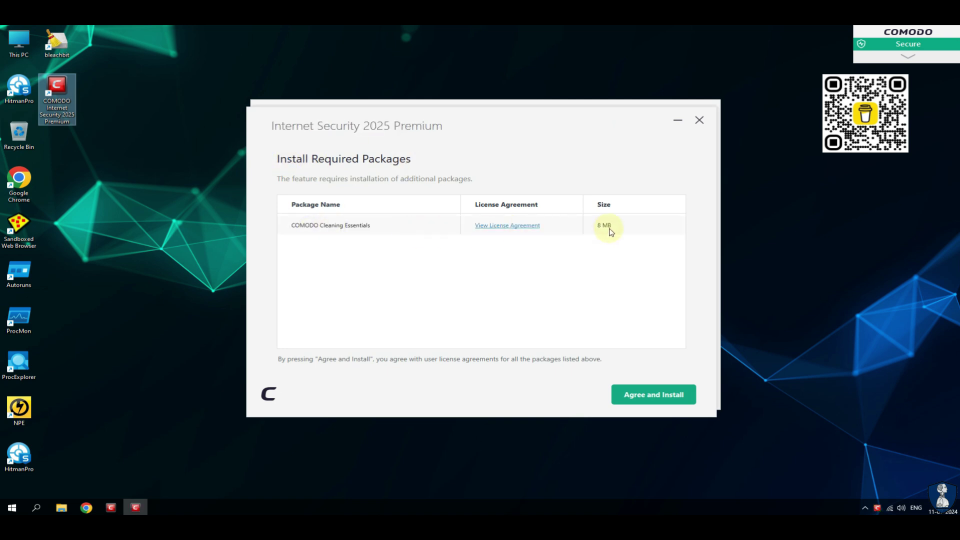
click(699, 120)
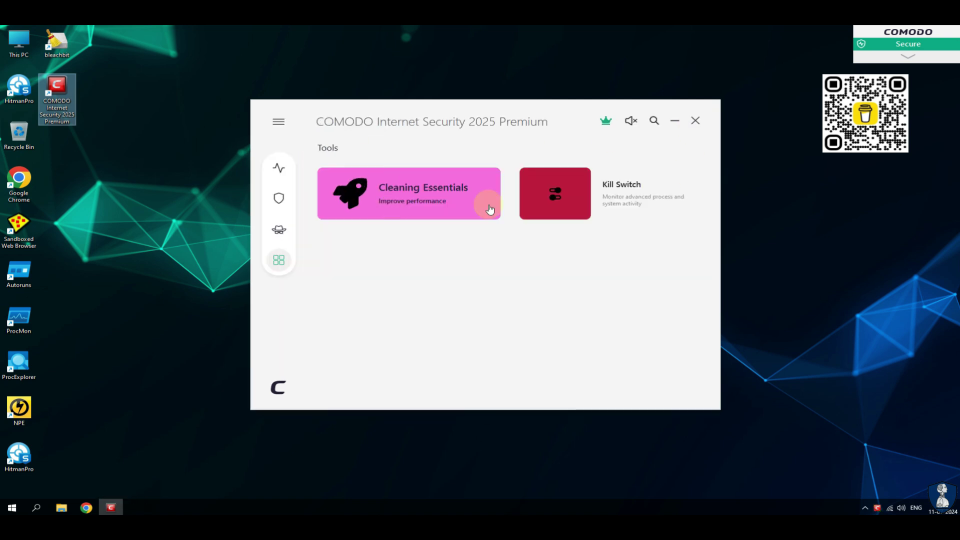
Try to install the COMODO KillSwitch package for the Kill Switch tool, then cancel the installer.
click(570, 204)
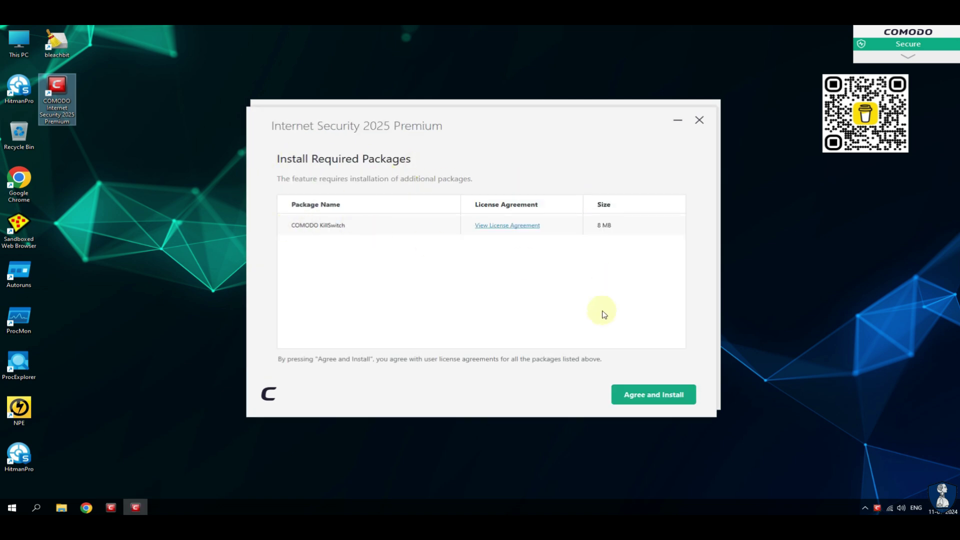
click(659, 396)
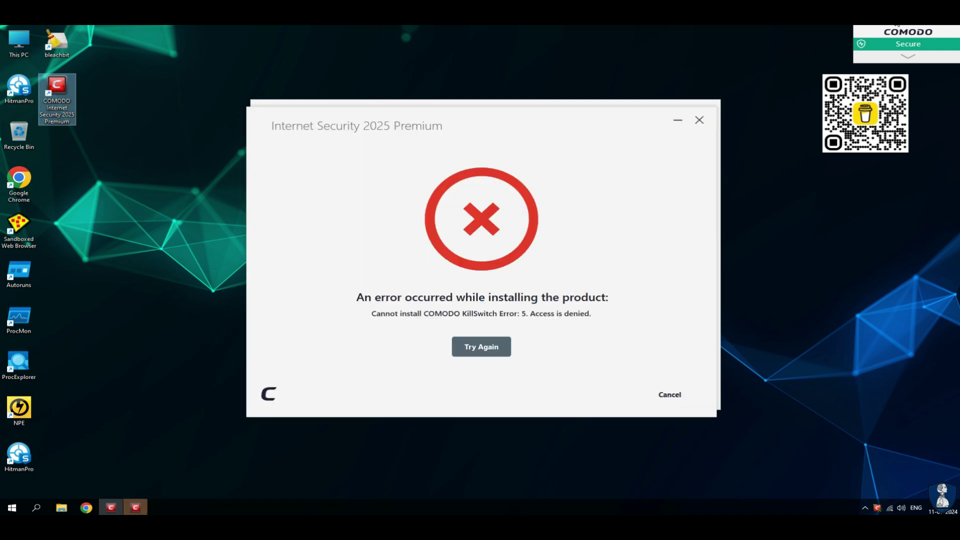
click(670, 395)
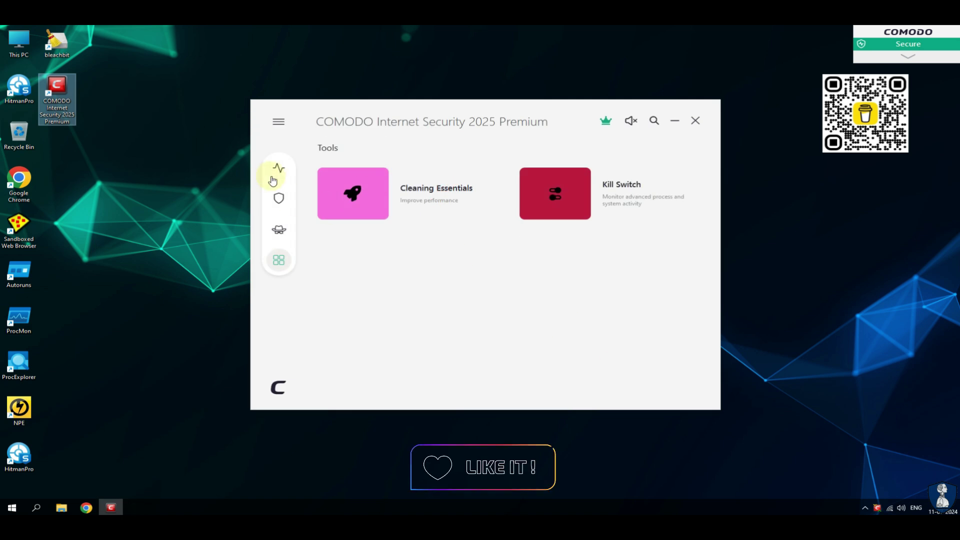
Open the program settings and review the User Interface options down to Password Protection.
click(278, 123)
click(336, 162)
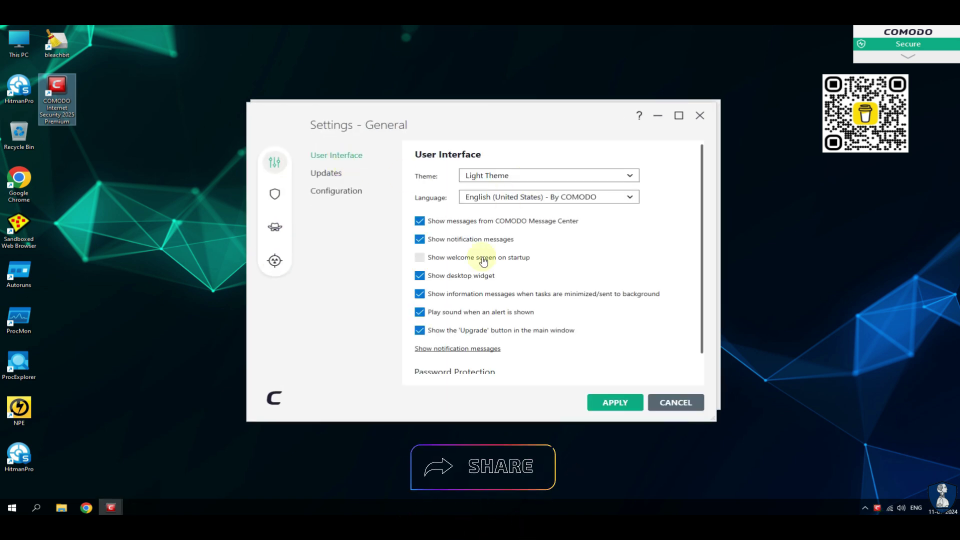
scroll(540, 338, down, 1)
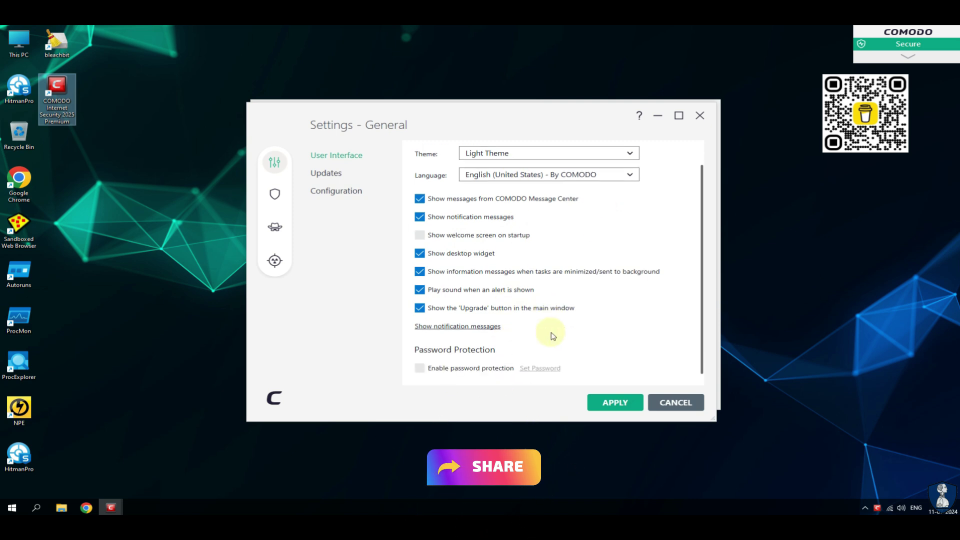
Set the database update check interval to 1 hour in the Updates settings and apply the change.
click(325, 173)
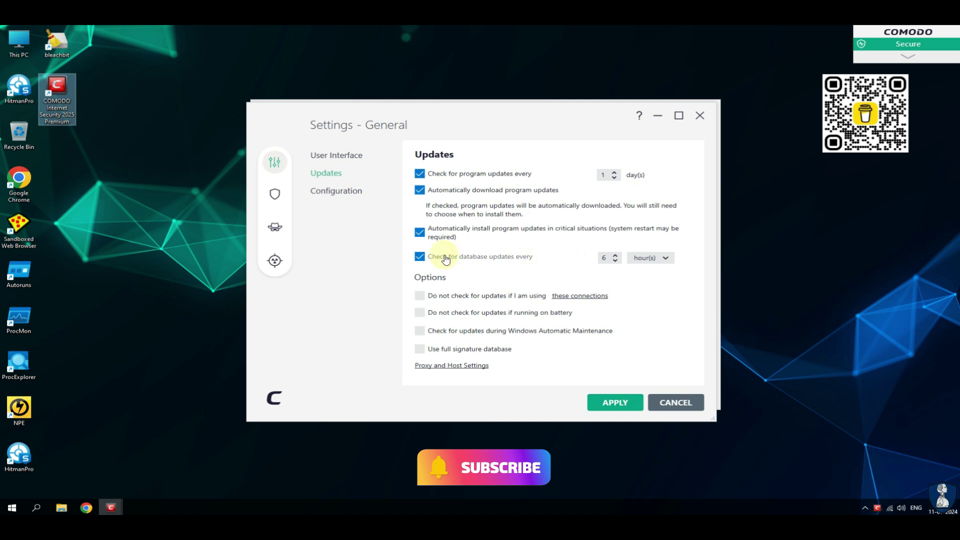
double_click(604, 257)
text(1)
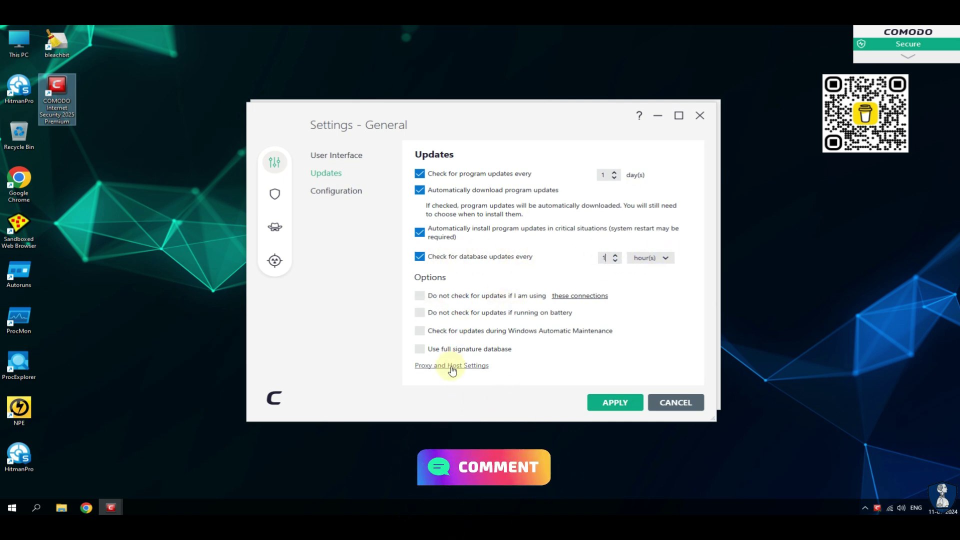
click(597, 404)
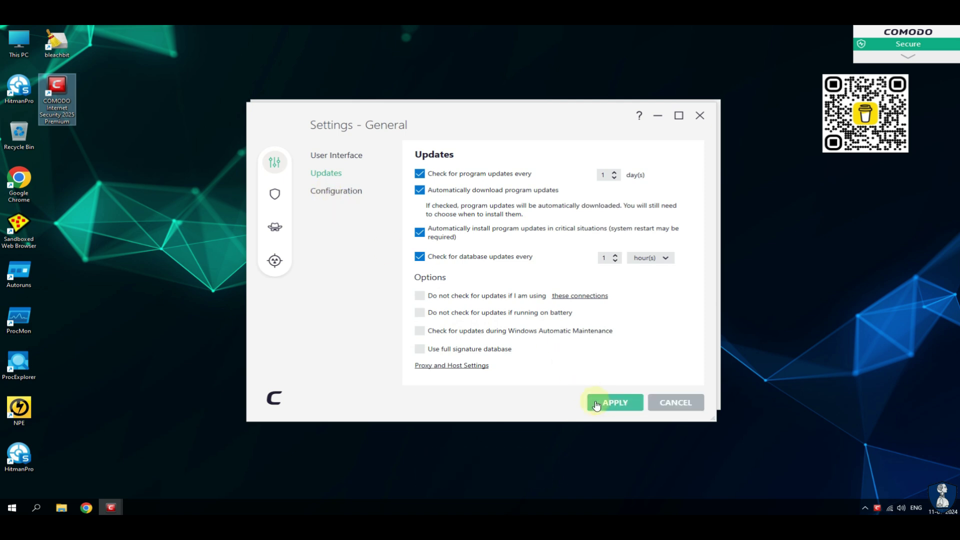
Reopen the general settings and review the available security configurations.
click(279, 121)
click(337, 165)
click(333, 193)
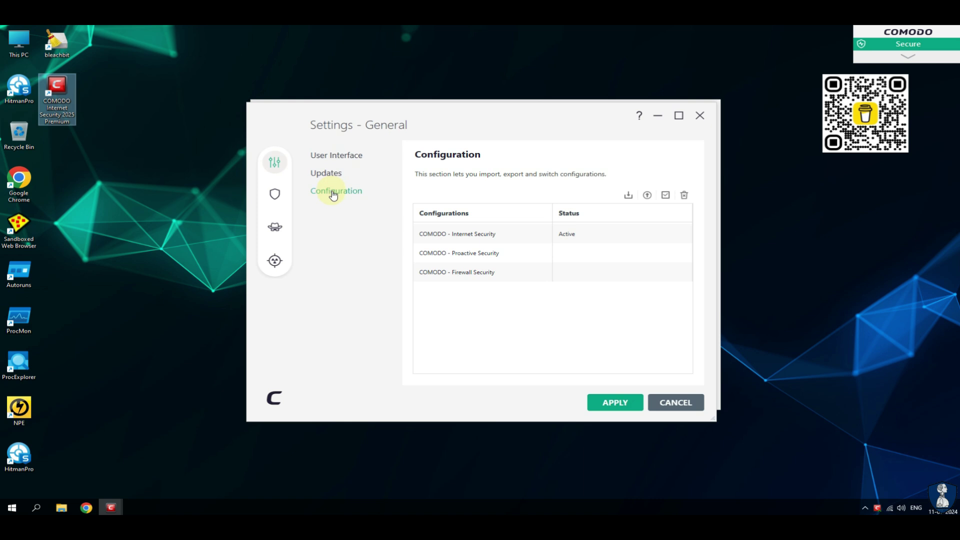
In the Antivirus Realtime Scan settings, select Quarantine Threats for suppressed antivirus alerts, enable heuristics scanning and choose its level.
click(280, 198)
click(328, 158)
click(334, 175)
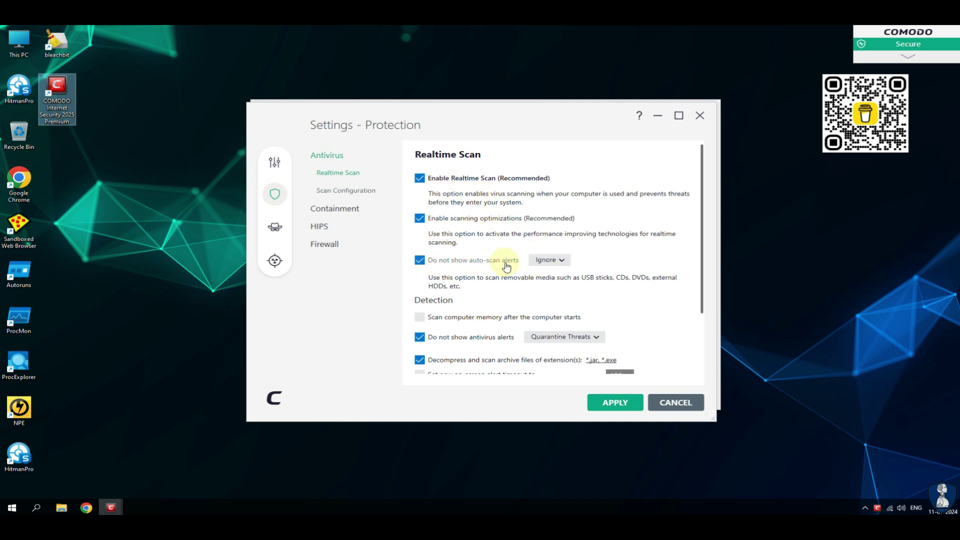
scroll(506, 266, down, 3)
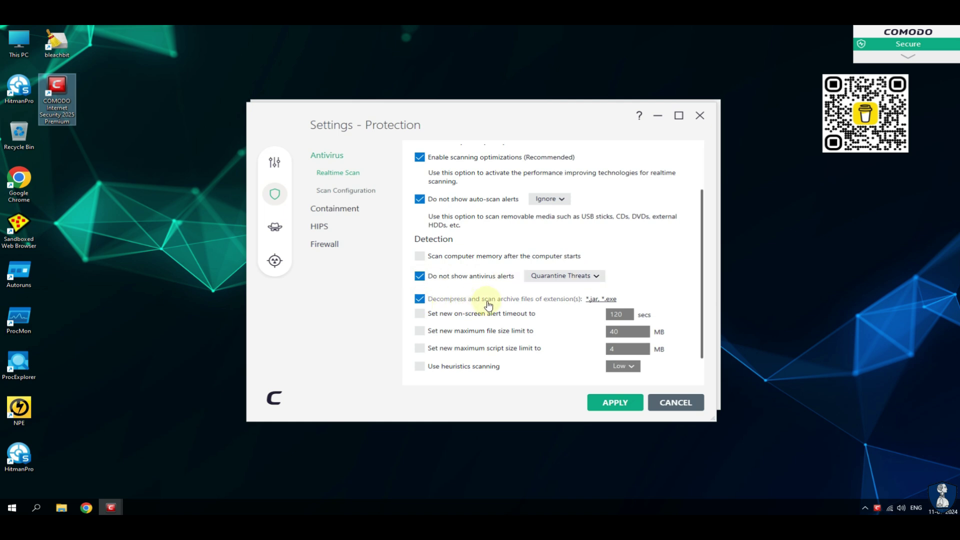
click(568, 276)
click(568, 296)
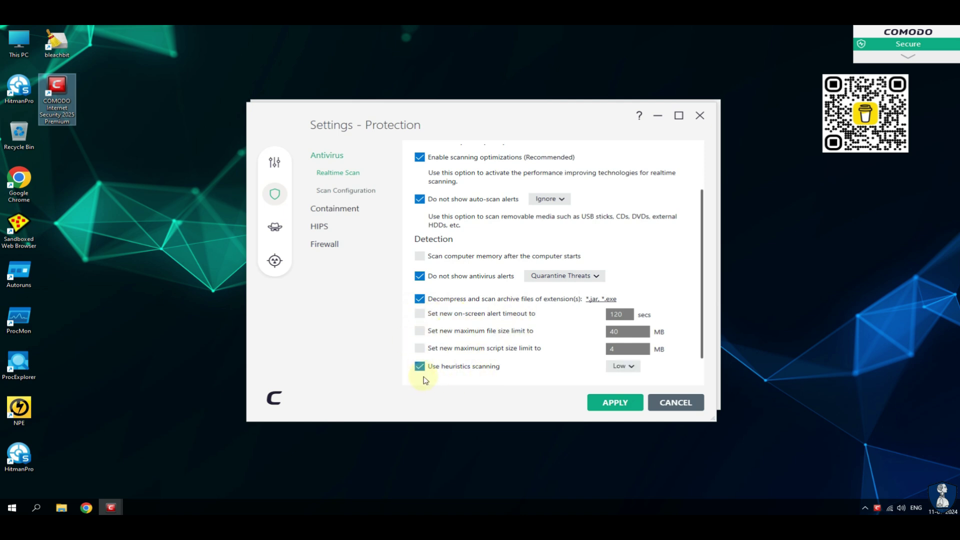
click(630, 367)
click(627, 393)
Review the antivirus Scan Configuration profiles, the Containment Settings and the Auto-Containment rules.
click(344, 190)
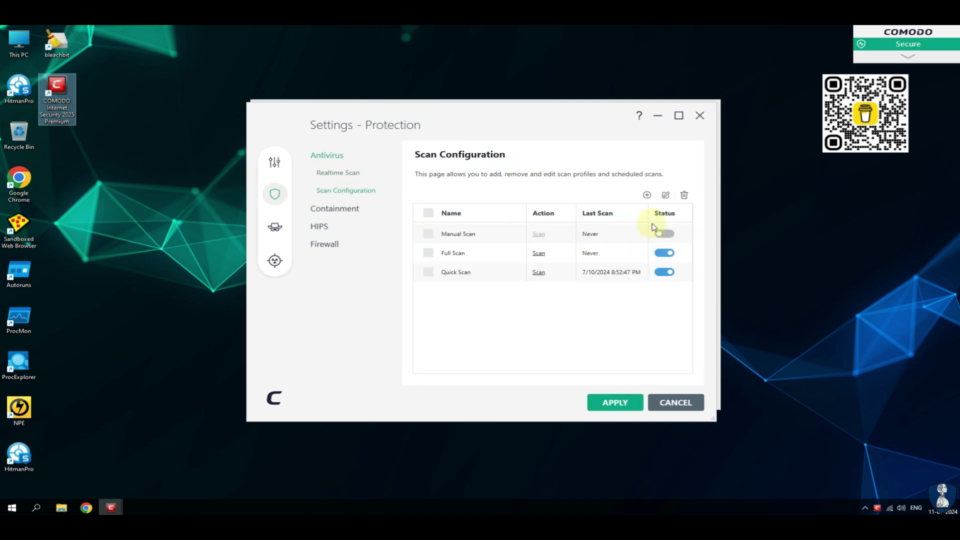
click(341, 210)
click(341, 193)
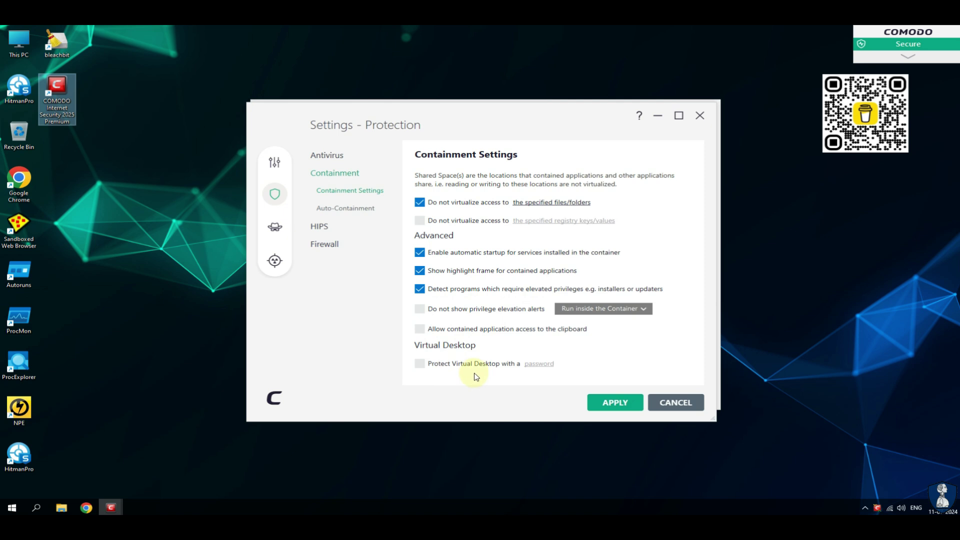
click(353, 209)
scroll(500, 317, down, 2)
scroll(500, 317, up, 2)
Review the HIPS settings, rules, rulesets, protected objects and groups.
click(330, 219)
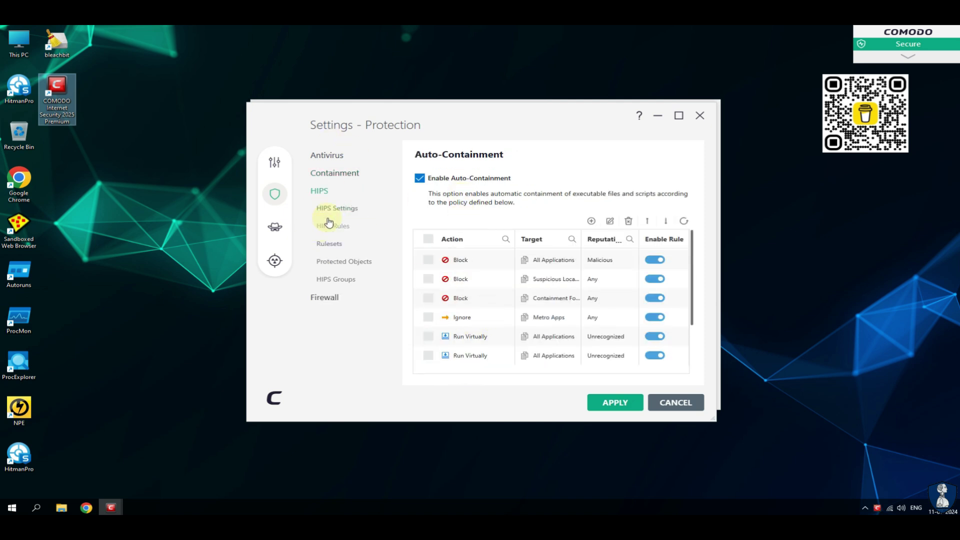
click(337, 210)
click(333, 227)
click(330, 244)
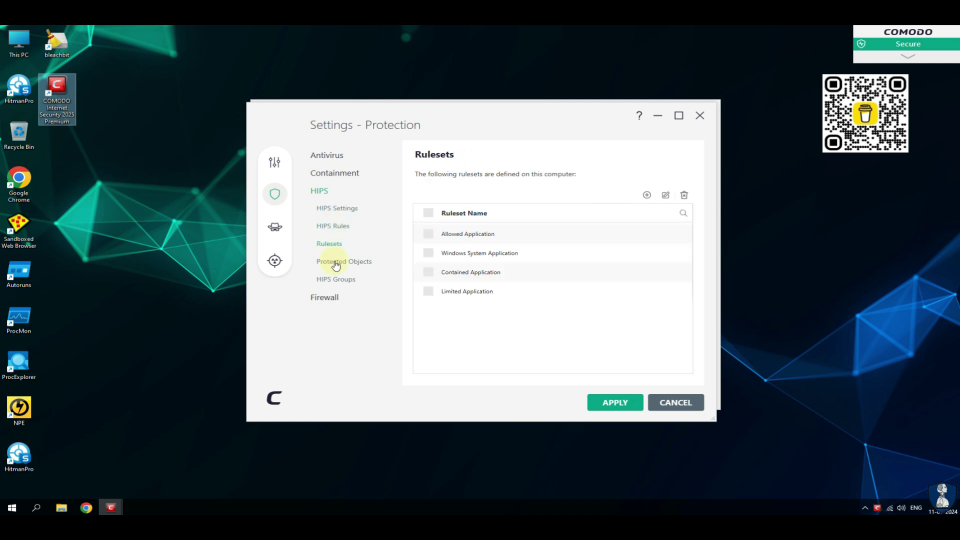
click(336, 268)
click(341, 280)
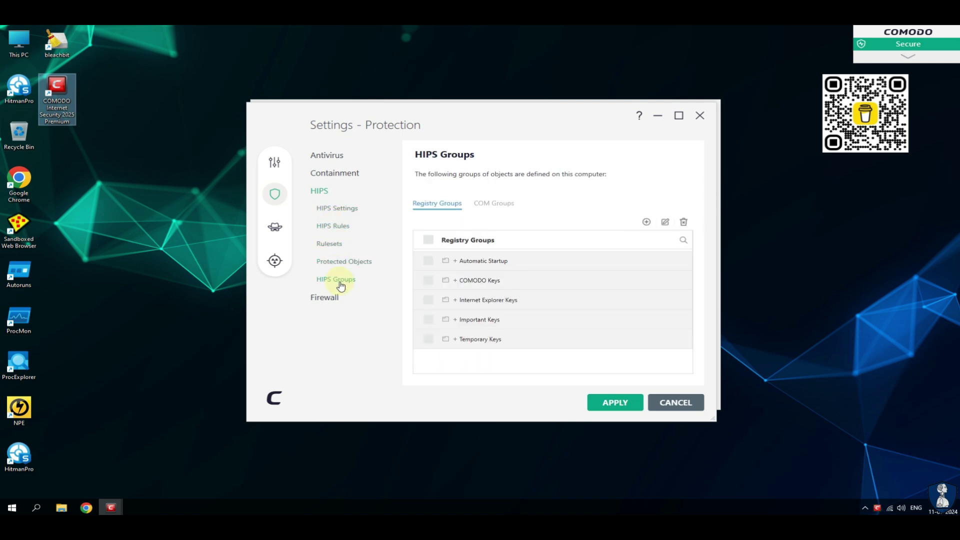
Review the Firewall Settings page and the network choices for Trustconnect alerts without changing them.
click(331, 296)
click(339, 227)
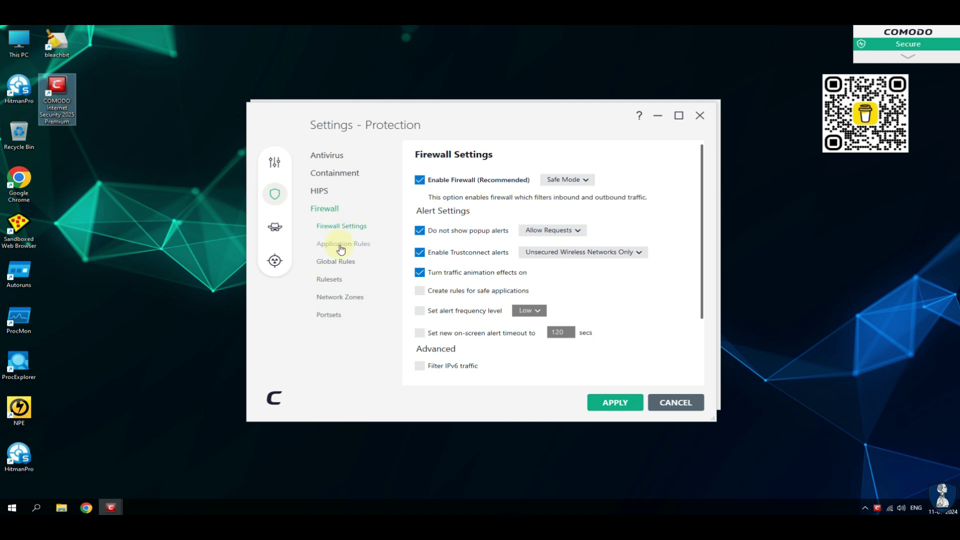
click(628, 251)
click(629, 251)
Review the firewall's Application Rules, Global Rules, Rulesets and Network Zones, including the location choices for new networks.
click(347, 244)
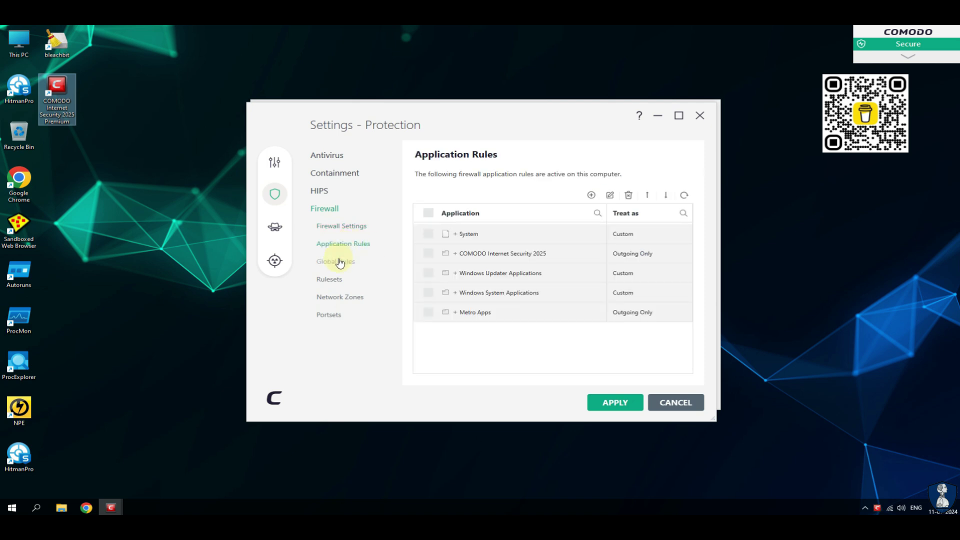
click(339, 263)
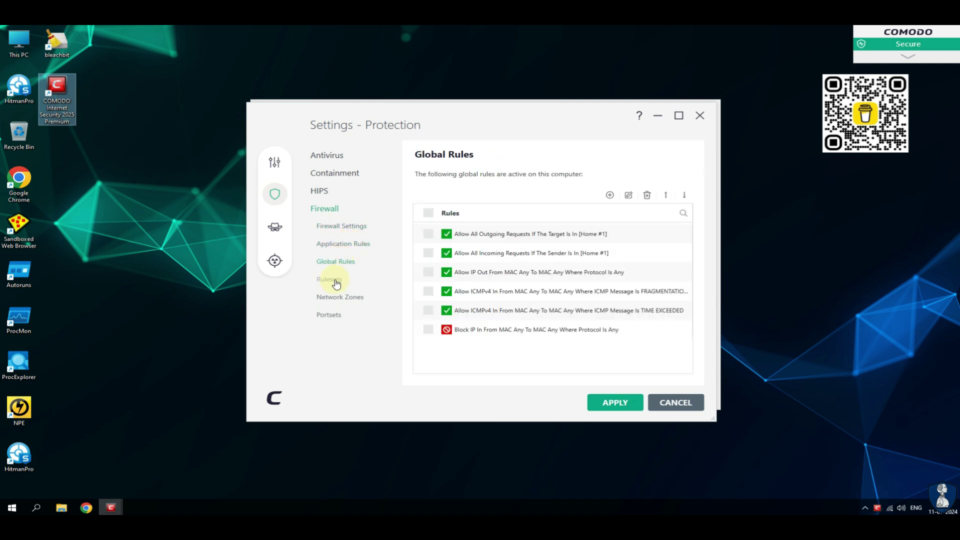
click(336, 283)
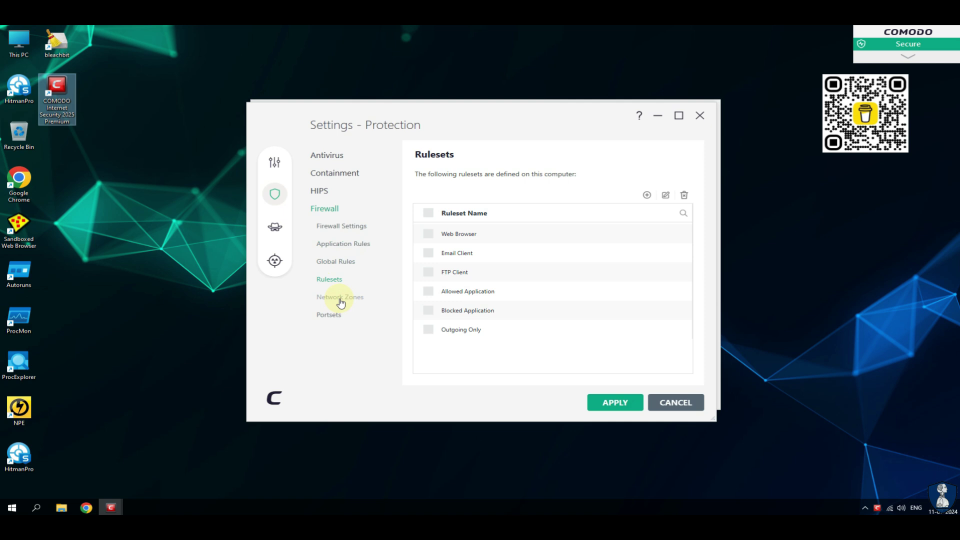
click(341, 300)
click(611, 199)
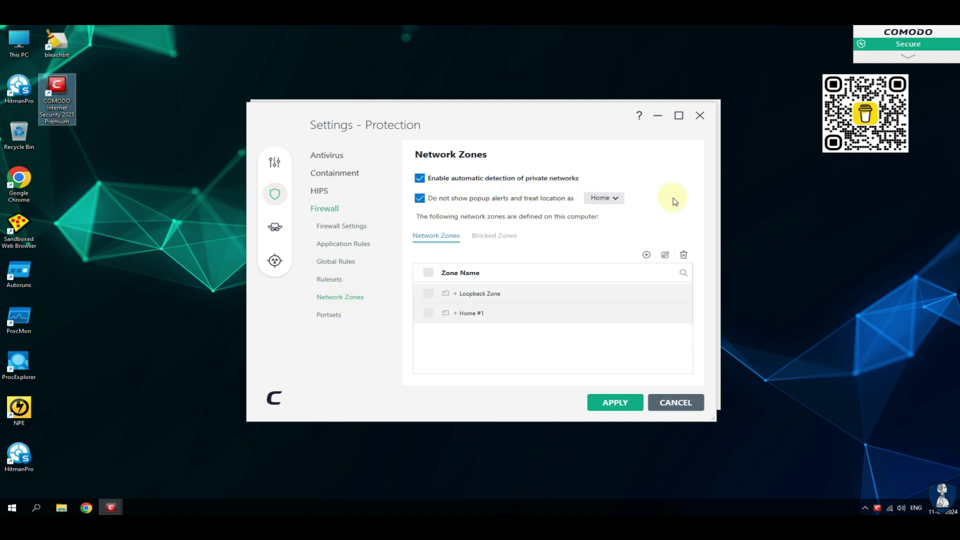
Review the firewall's Portsets and apply the protection settings.
click(330, 316)
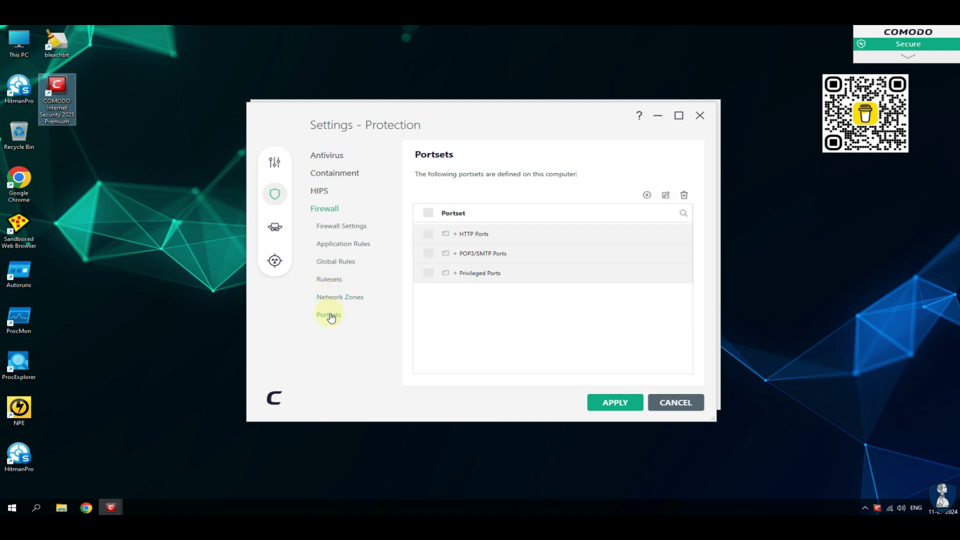
click(619, 403)
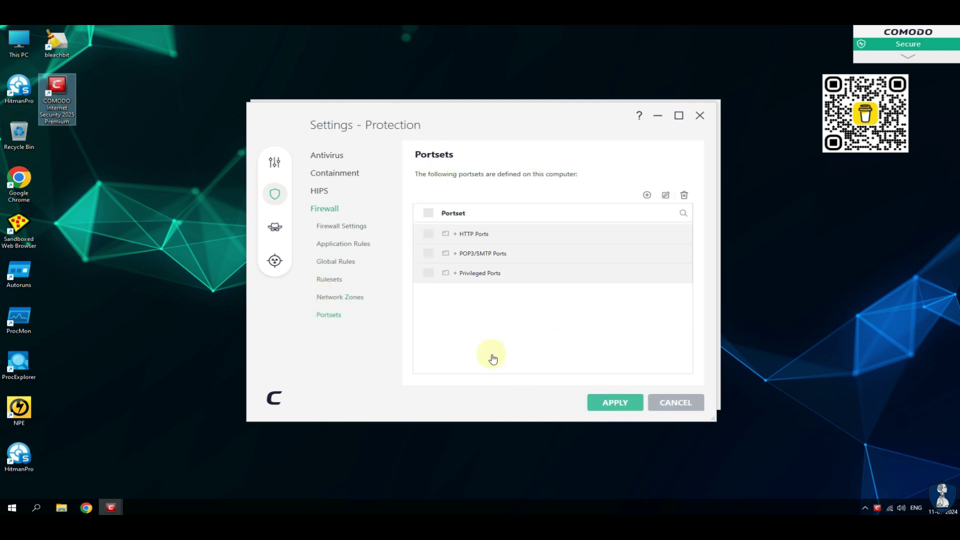
Review the protection component switches from the main window, and turn Silent Mode on and off again.
click(279, 171)
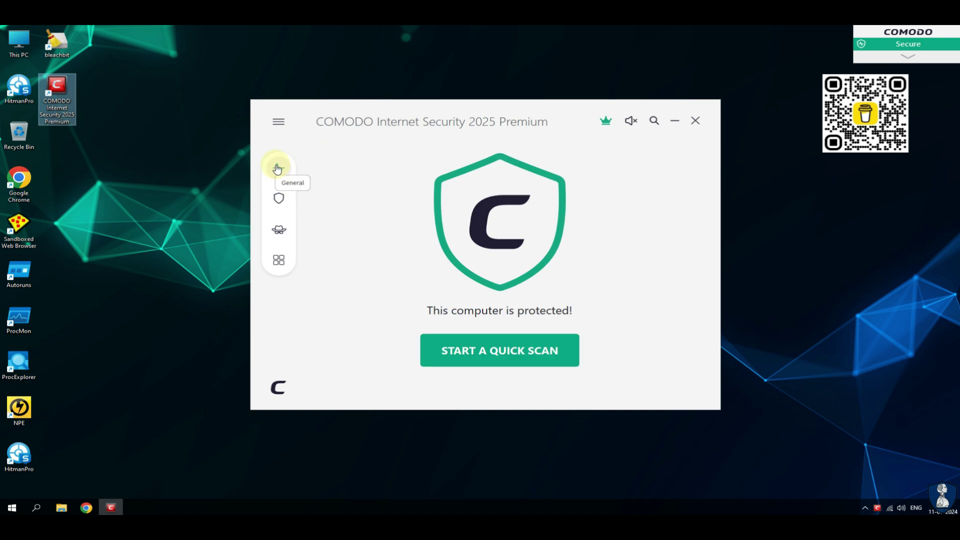
click(275, 393)
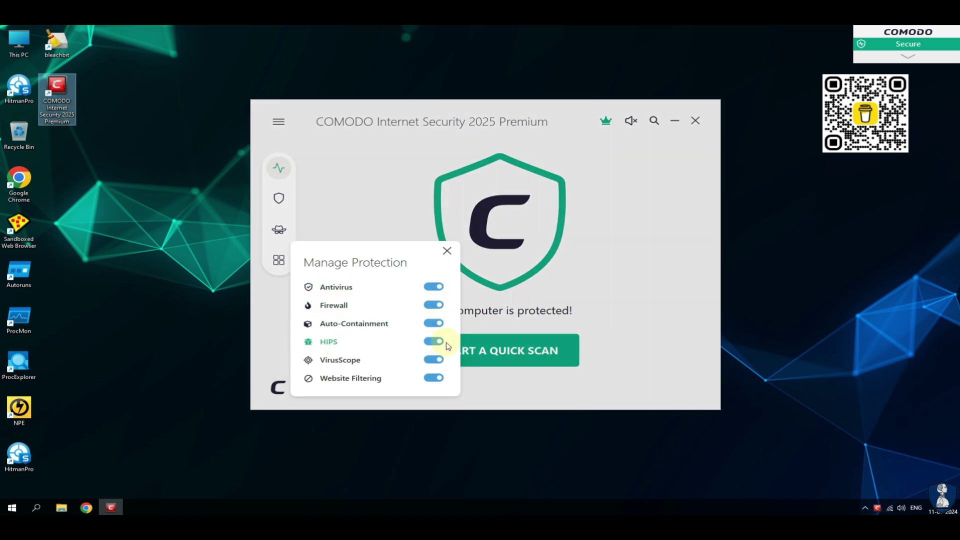
click(447, 251)
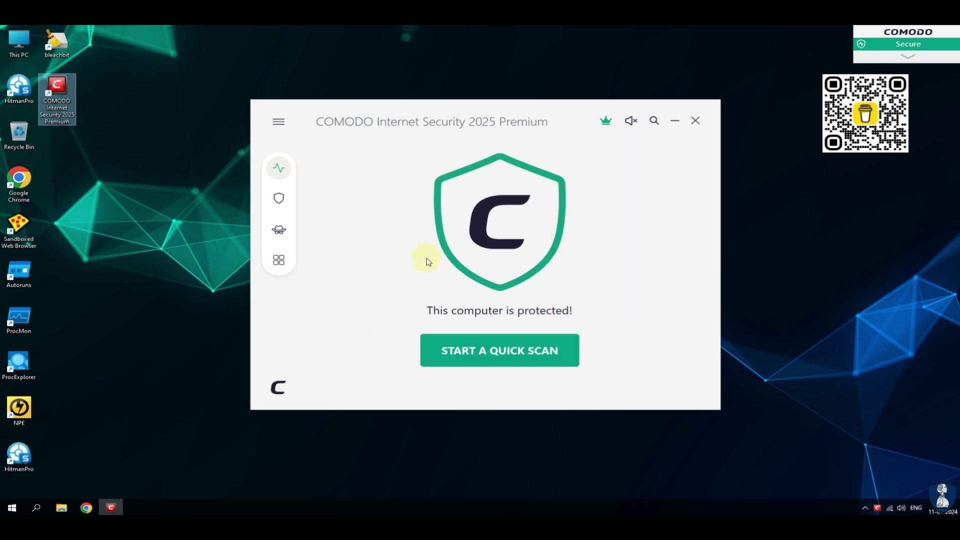
click(633, 123)
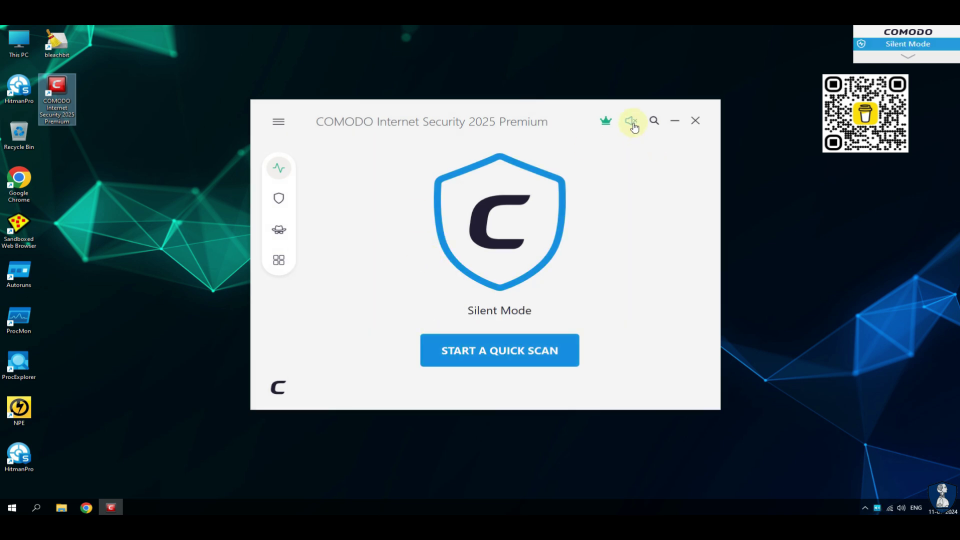
click(633, 123)
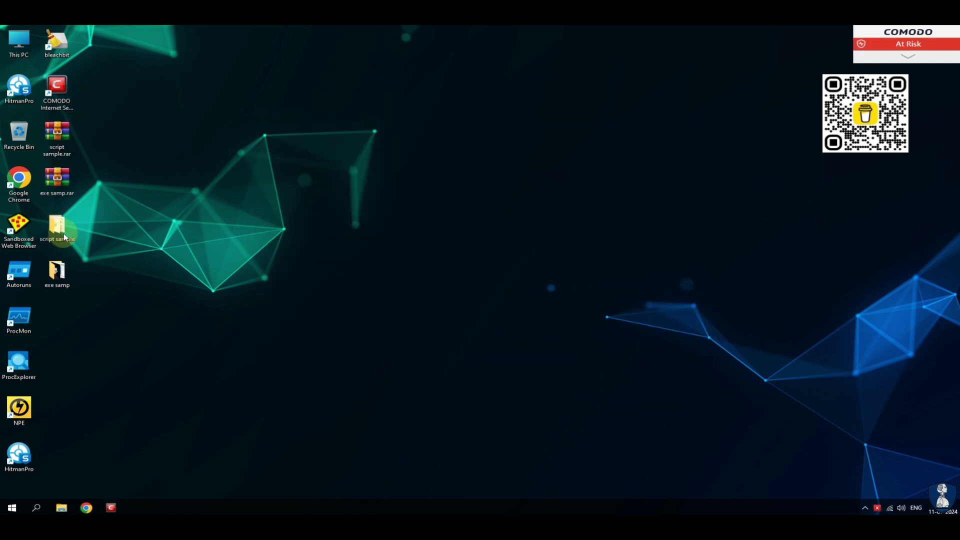
Inspect the sample files in the script sample and exe samp folders, with the Name column widened to fit the full file names.
double_click(64, 237)
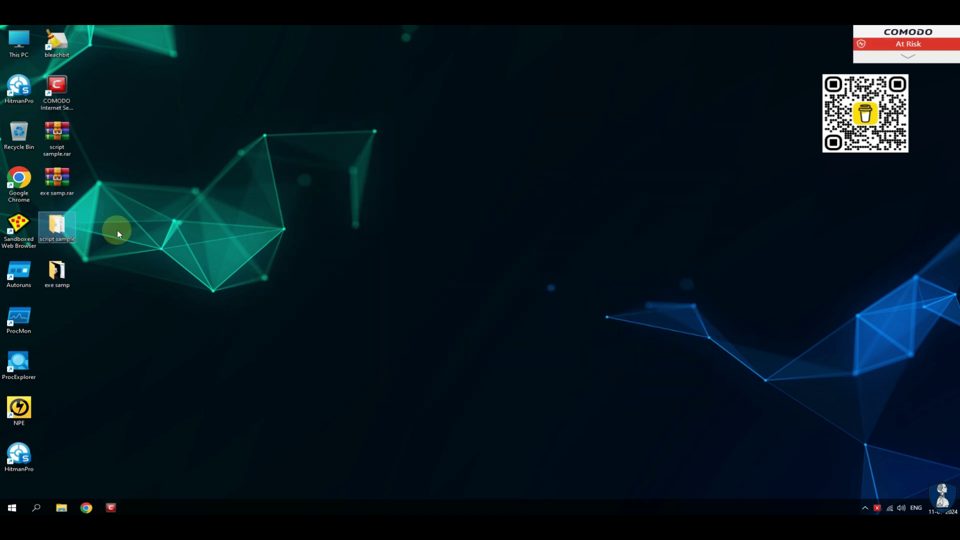
drag(317, 268, 429, 172)
double_click(422, 170)
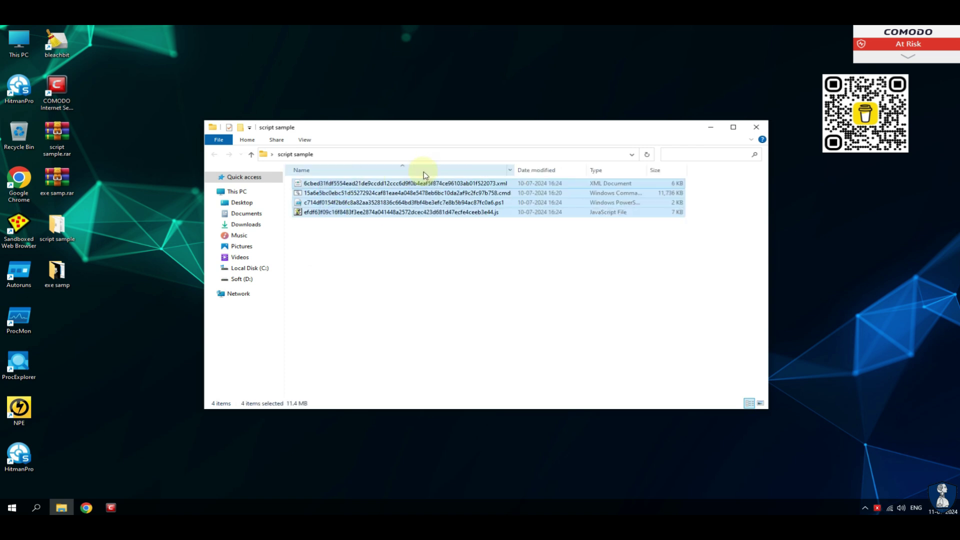
click(475, 312)
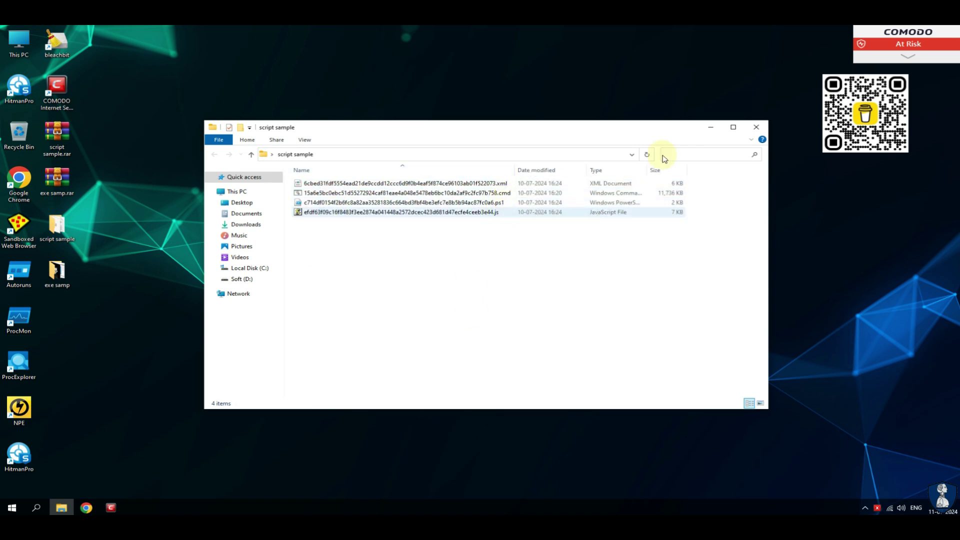
click(756, 127)
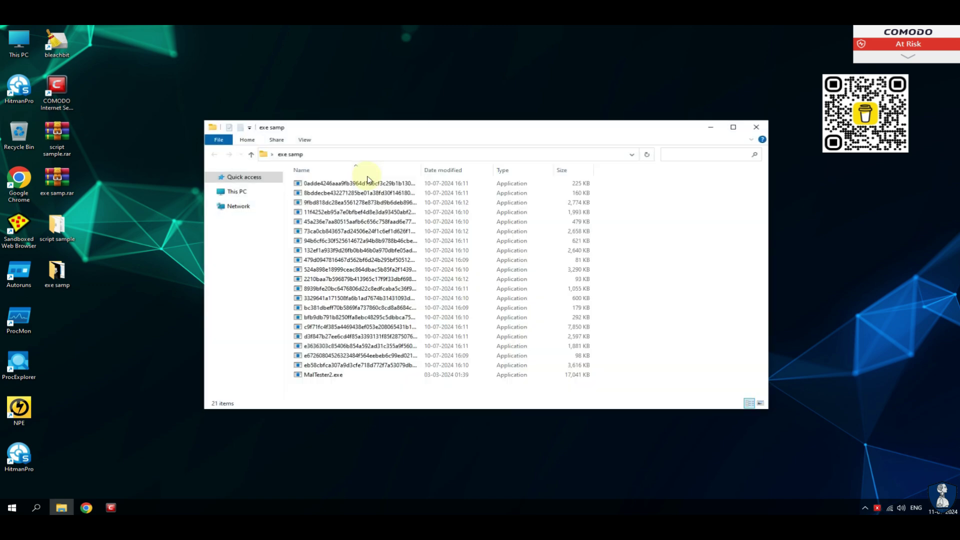
double_click(423, 170)
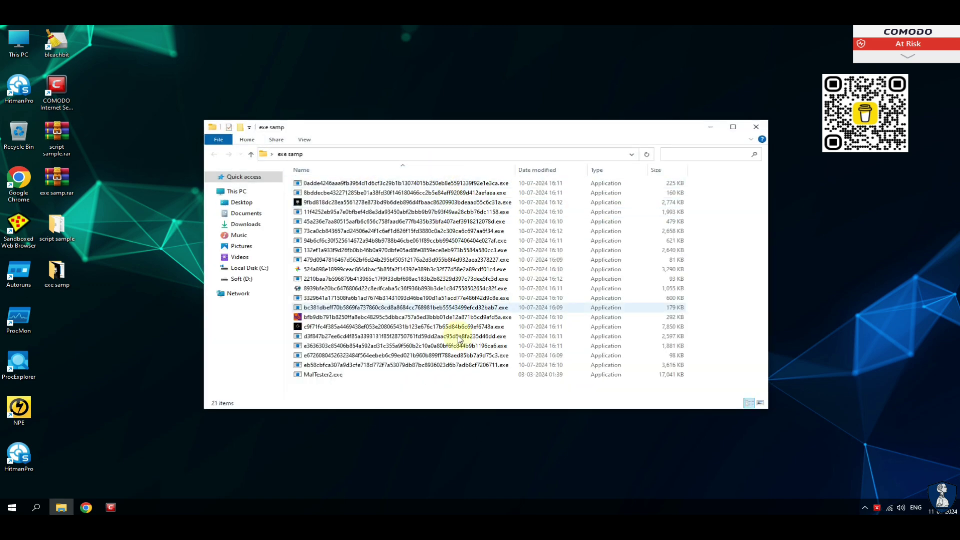
click(709, 127)
Switch to COMODO Internet Security and check which protection components are enabled, without changing them.
click(111, 508)
click(279, 387)
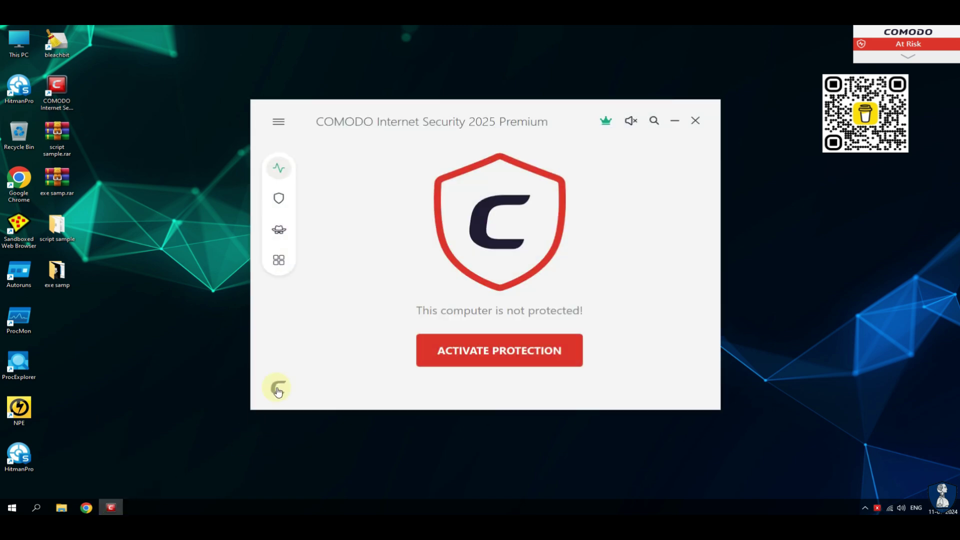
click(447, 252)
click(680, 124)
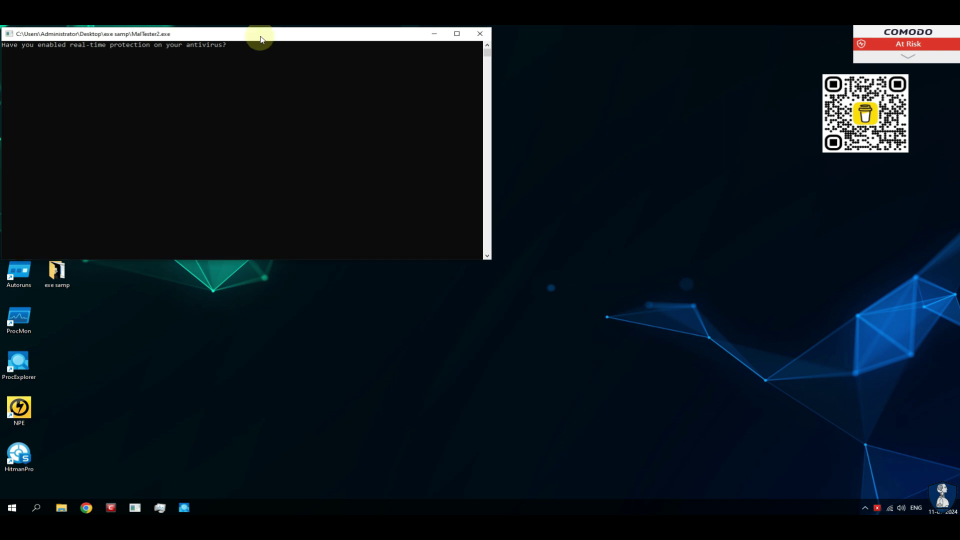
Show Process Explorer beside the MalTester2.exe console and sort its processes by Start Time, newest first.
click(261, 39)
click(183, 508)
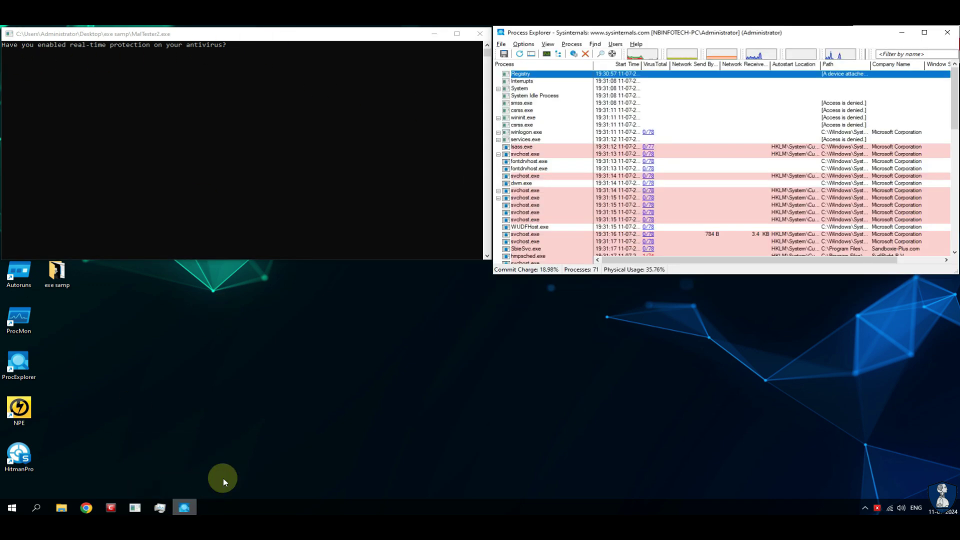
click(623, 64)
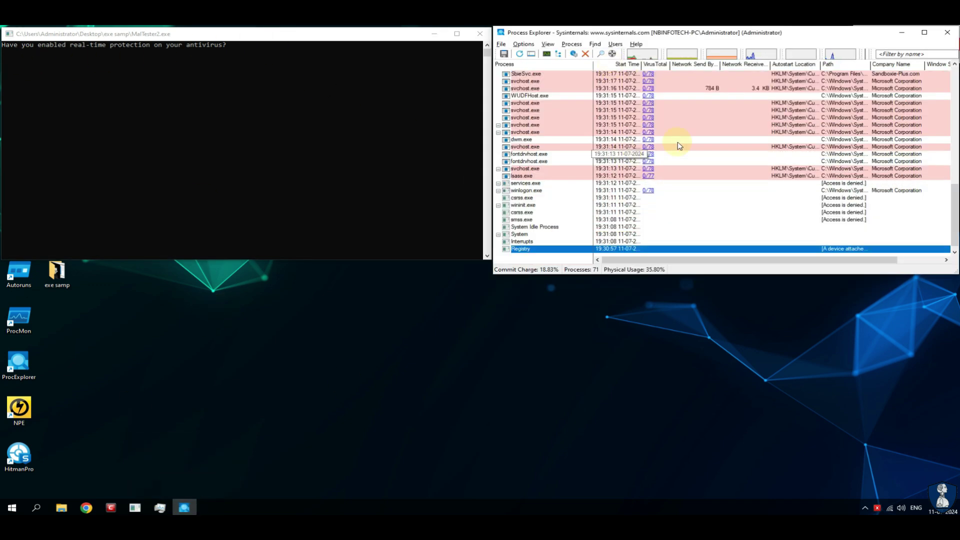
click(955, 77)
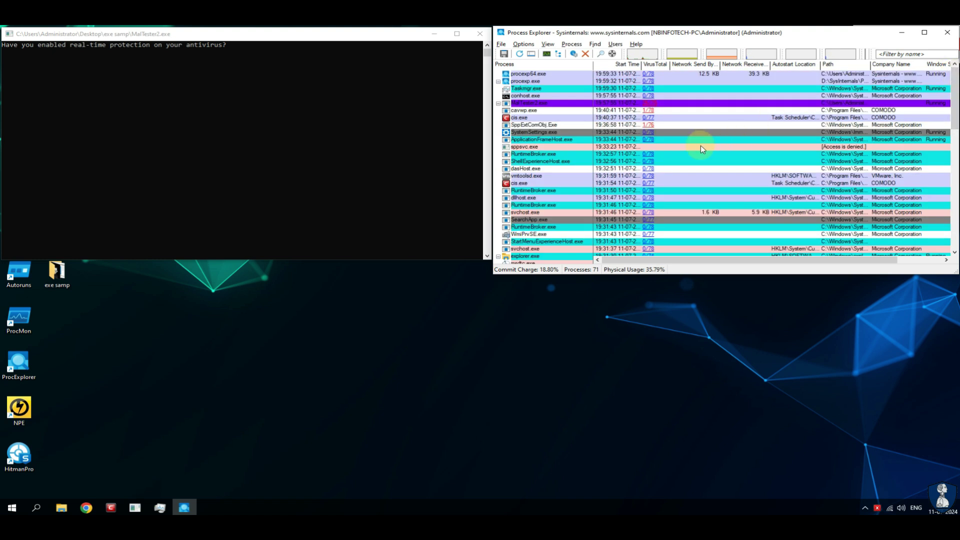
Bring up Task Manager below Process Explorer and look over its running apps and background processes.
click(160, 507)
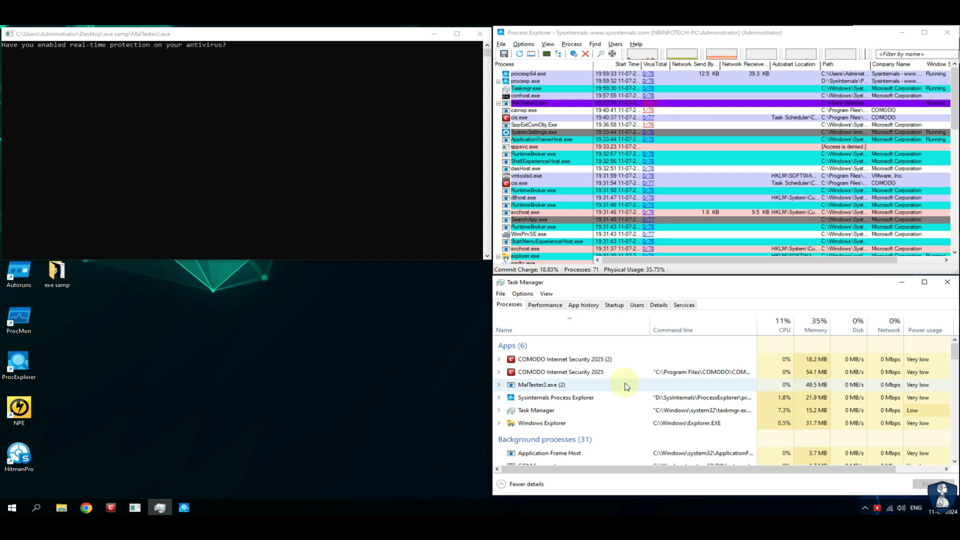
scroll(622, 385, down, 2)
scroll(622, 385, up, 2)
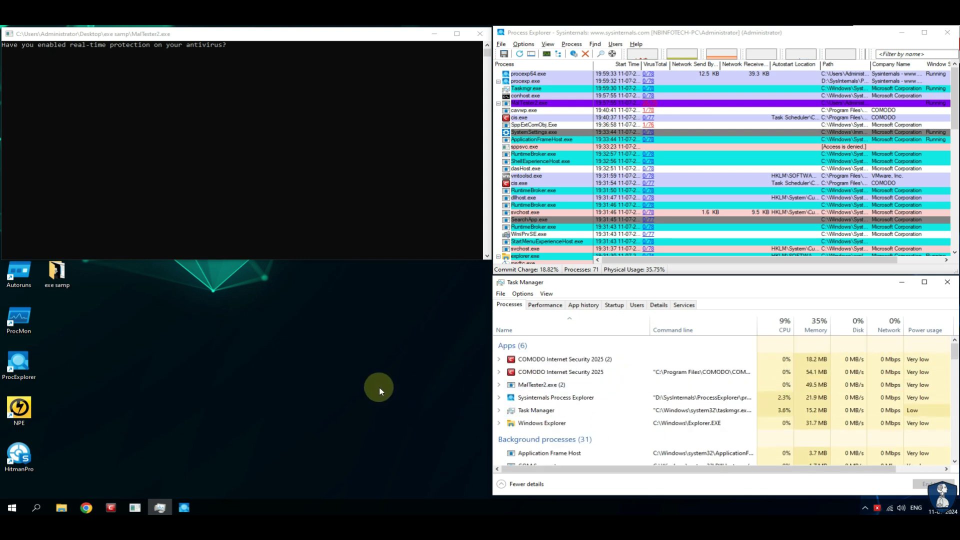
click(300, 396)
Bring up File Explorer, check the Desktop folder and leave the Documents folder on display.
click(61, 508)
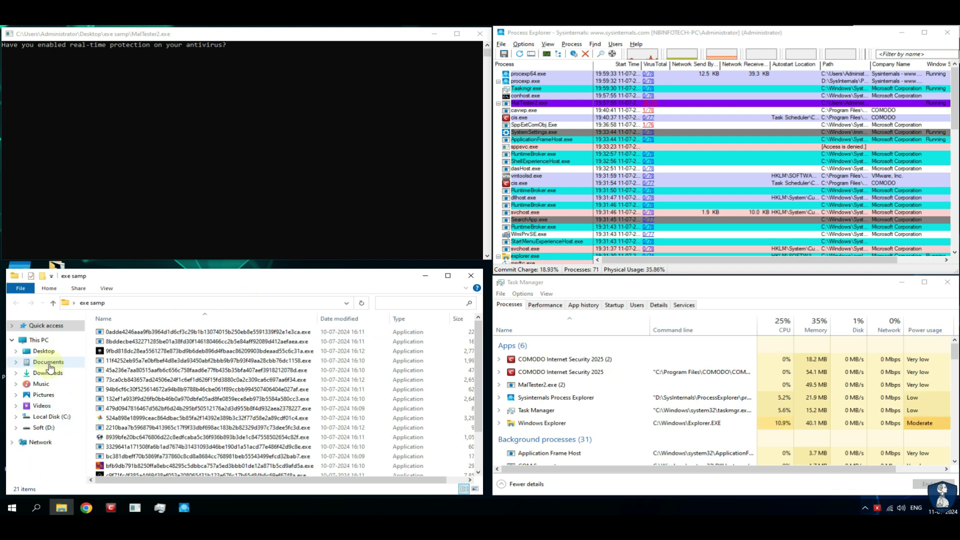
click(44, 353)
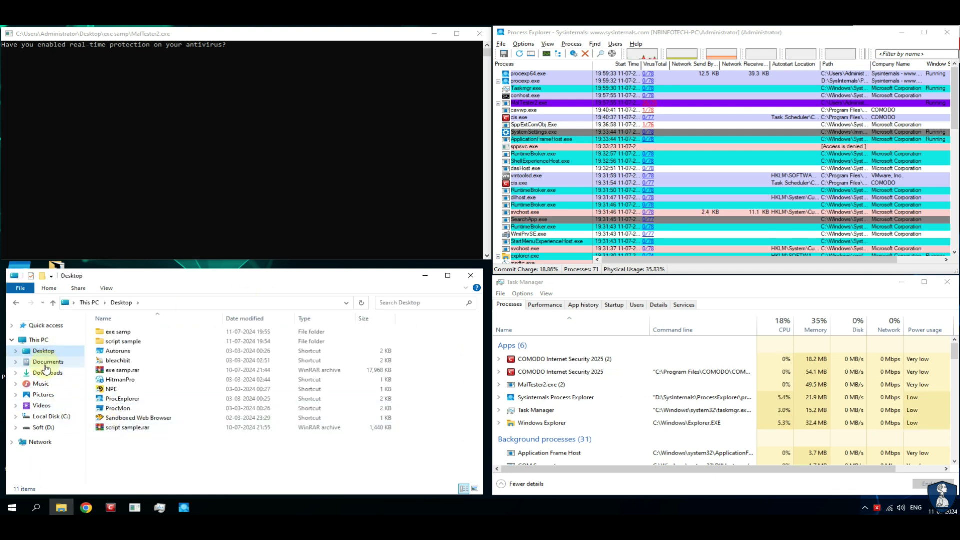
click(45, 365)
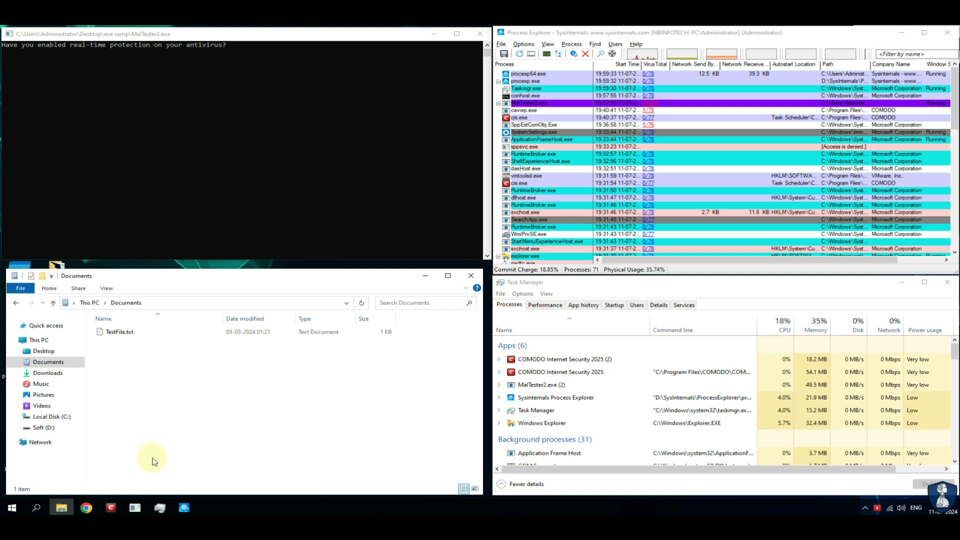
Enable VirusScope, HIPS, Firewall and Antivirus in COMODO Internet Security's protection controls and close its window.
click(112, 507)
click(278, 388)
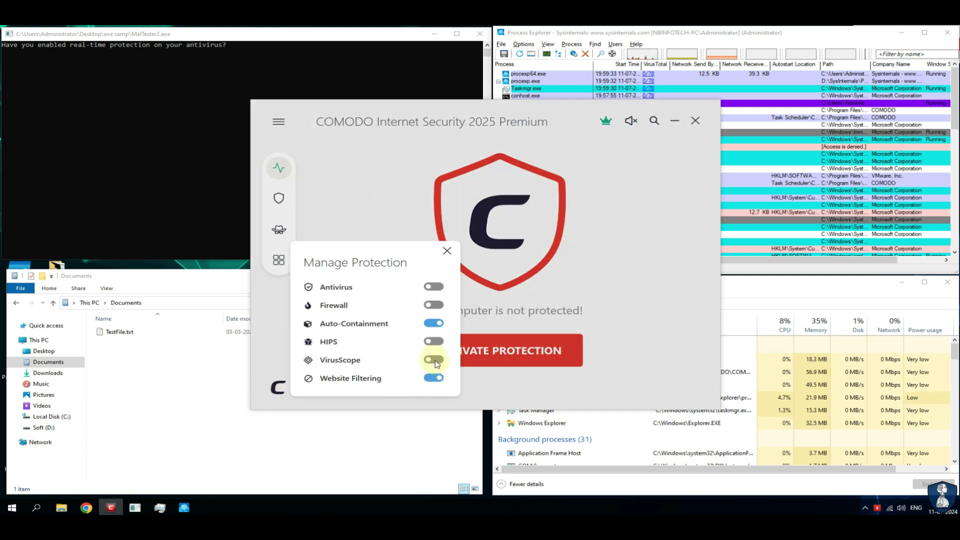
click(434, 342)
click(440, 306)
click(434, 287)
click(447, 251)
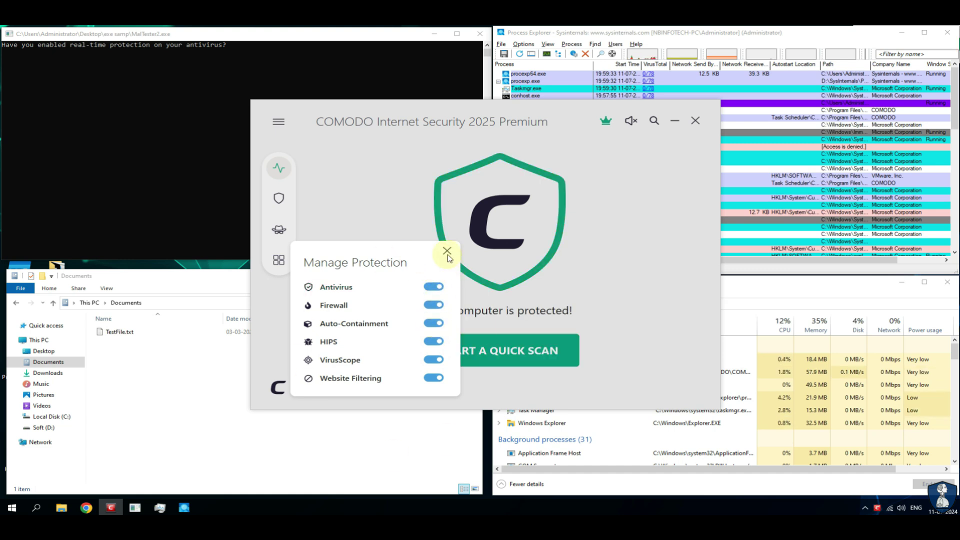
click(695, 122)
Look over the process lists in Process Explorer and Task Manager and the contents of the Documents folder before the test.
click(665, 34)
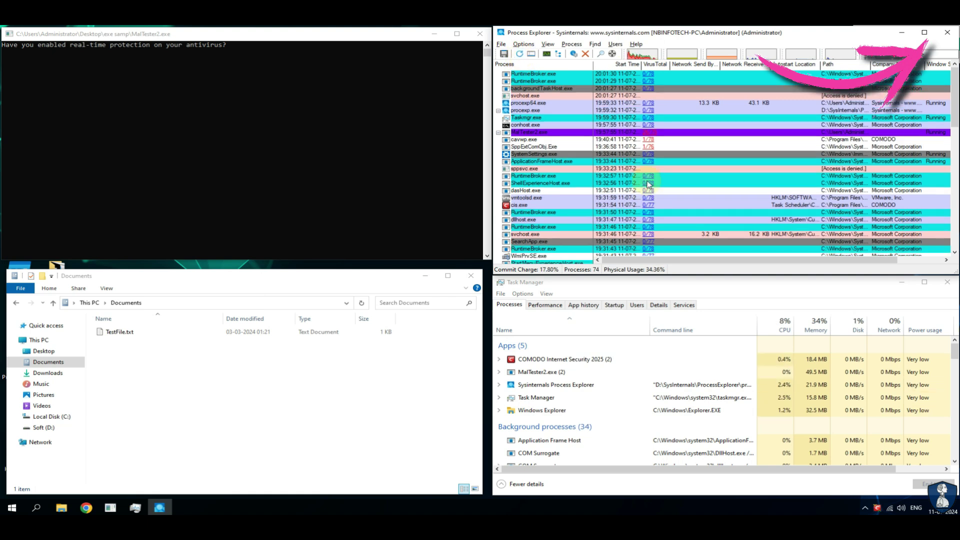
click(711, 292)
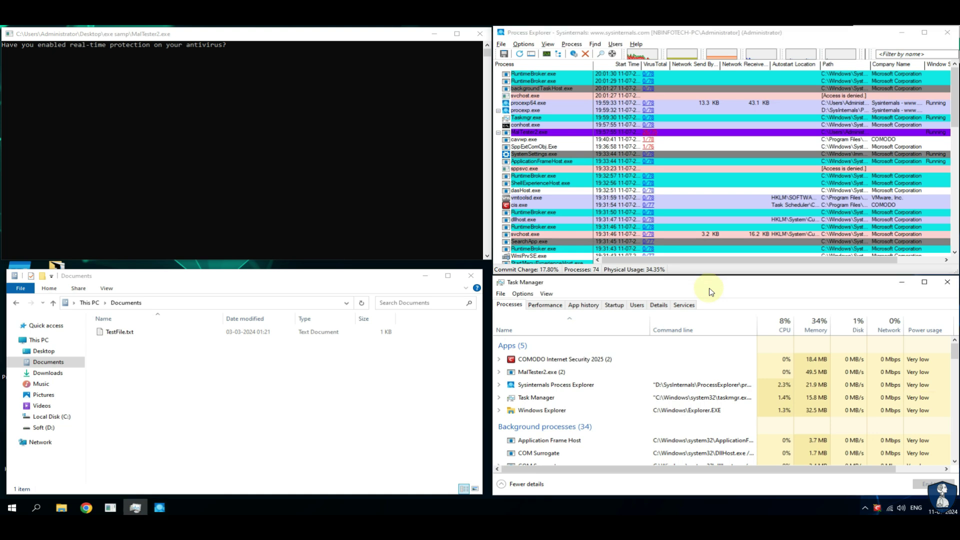
scroll(638, 399, down, 1)
scroll(639, 401, up, 1)
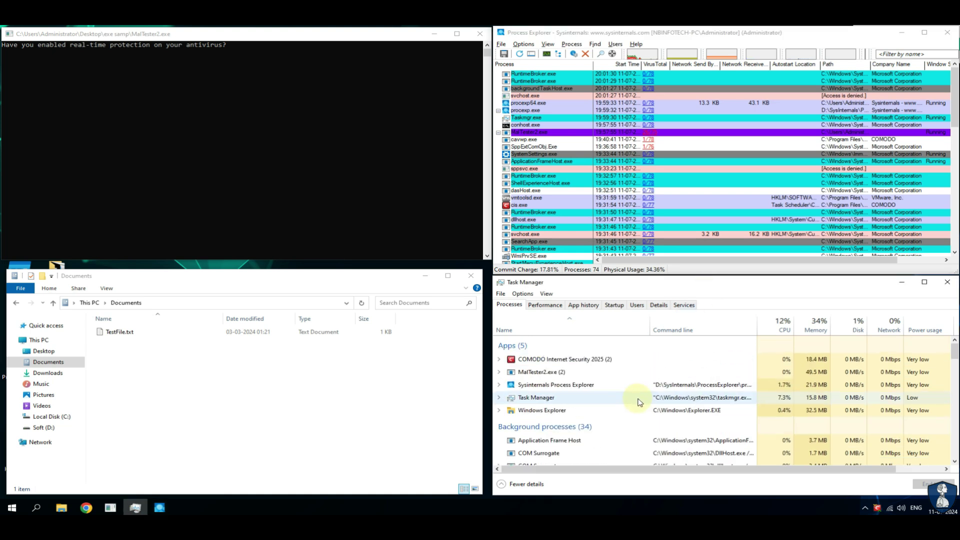
click(231, 388)
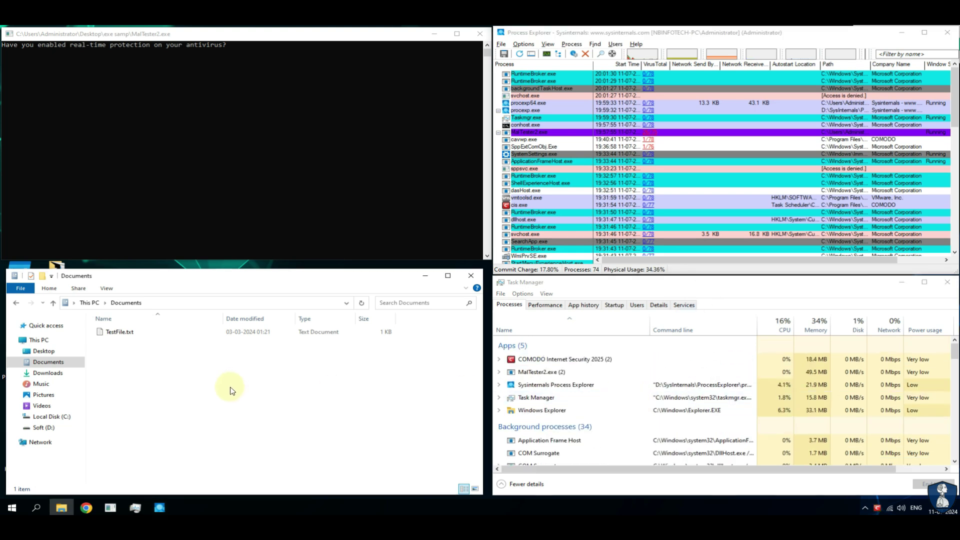
Start the MalTester2.exe malware test by answering y to the real-time protection question, and hide COMODO's containment alerts.
click(263, 39)
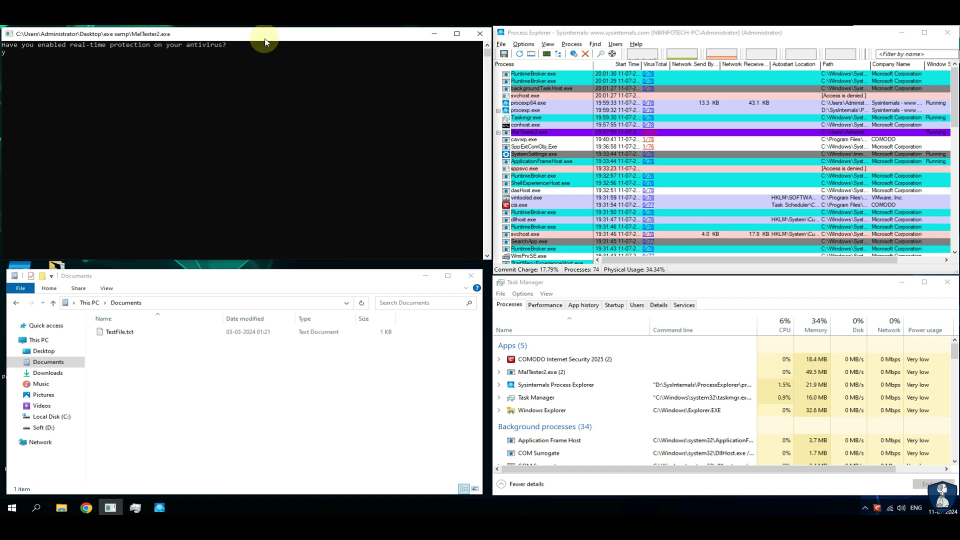
text(y)
key(Return)
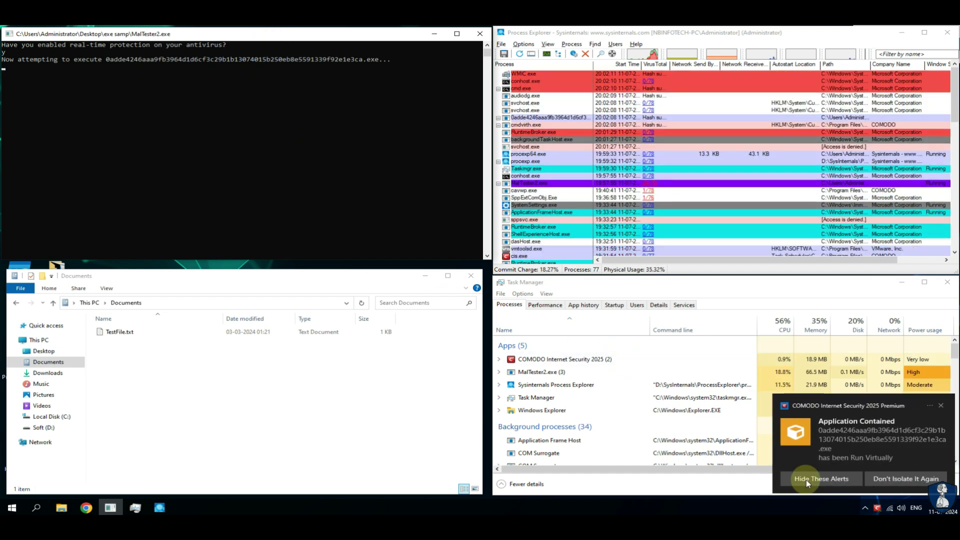
click(806, 479)
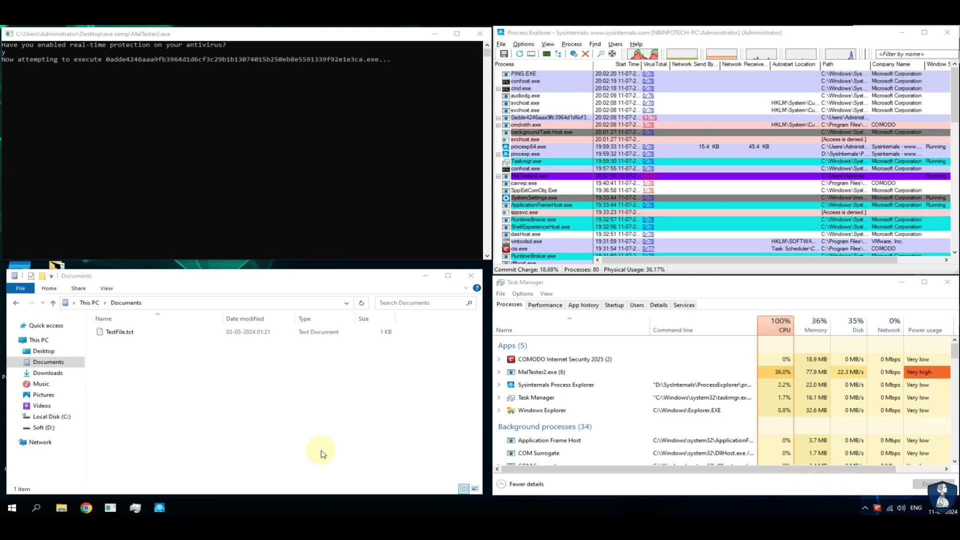
click(306, 452)
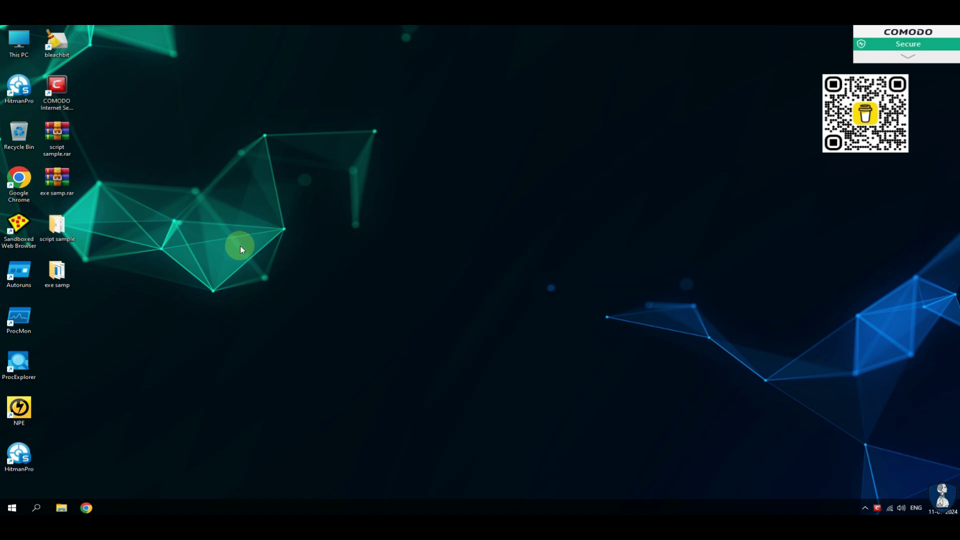
Open COMODO Internet Security's settings and look over the Advanced Protection pages for Device Control, VirusScope and Miscellaneous.
double_click(58, 89)
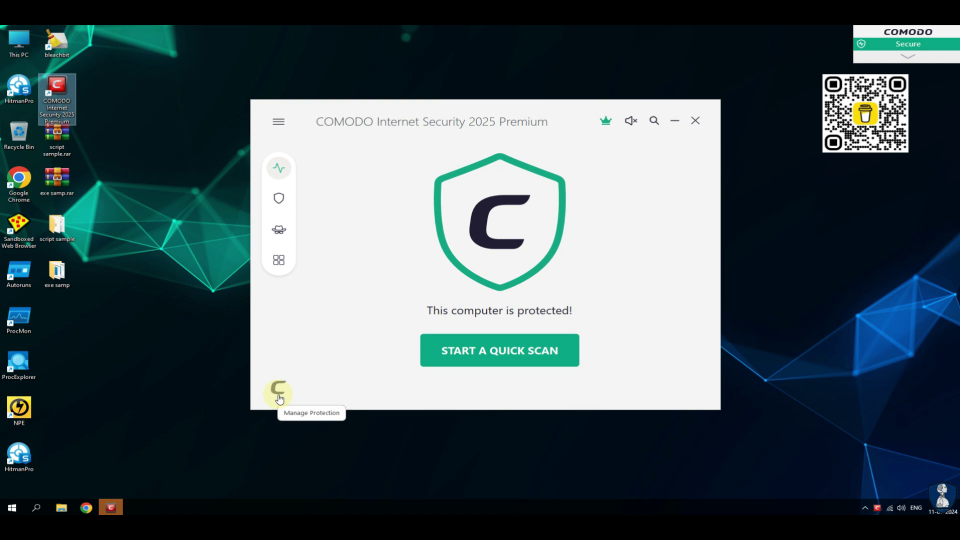
click(278, 122)
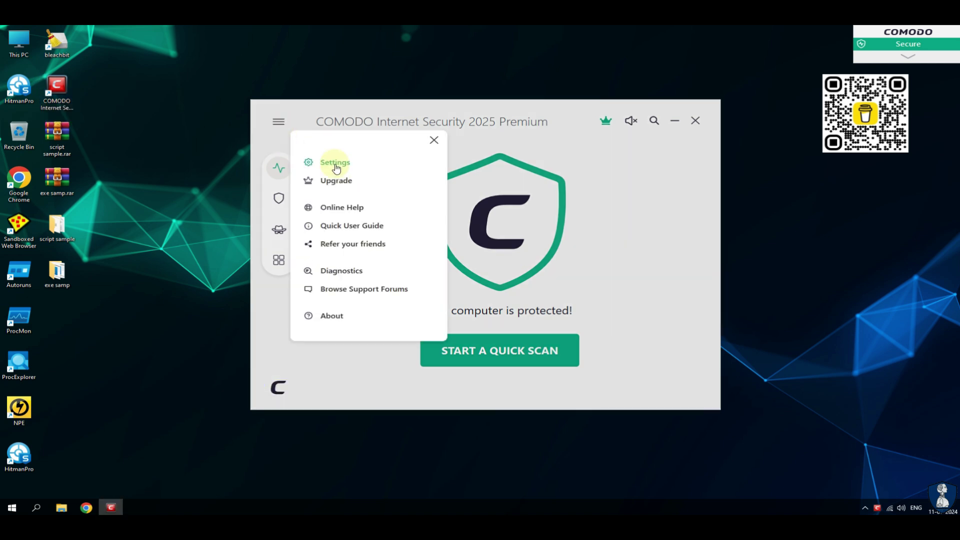
click(335, 163)
click(275, 194)
click(276, 229)
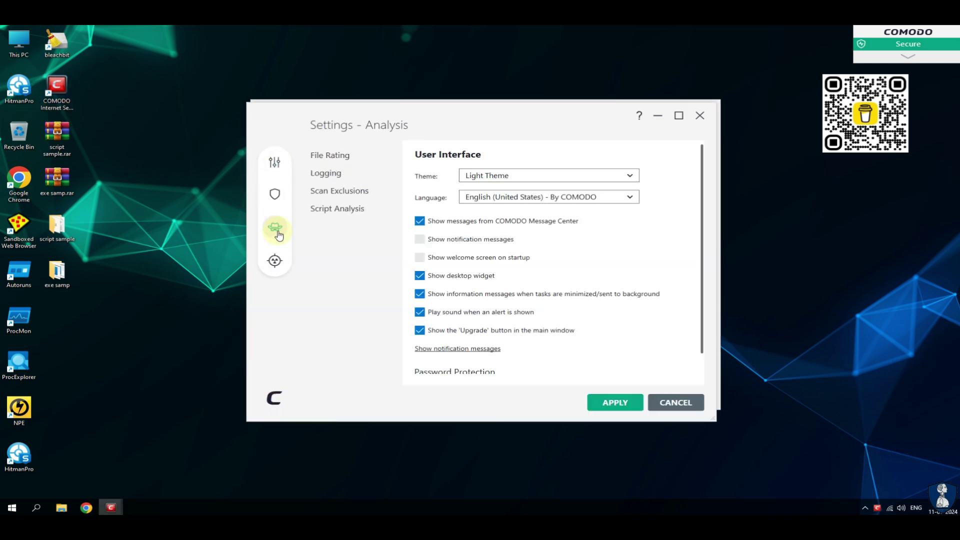
click(274, 260)
click(330, 175)
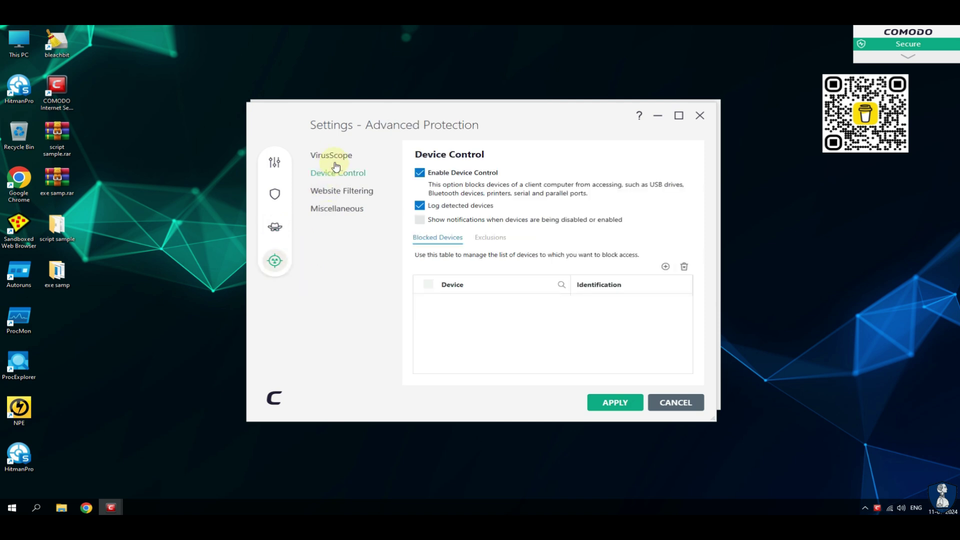
click(337, 160)
click(337, 209)
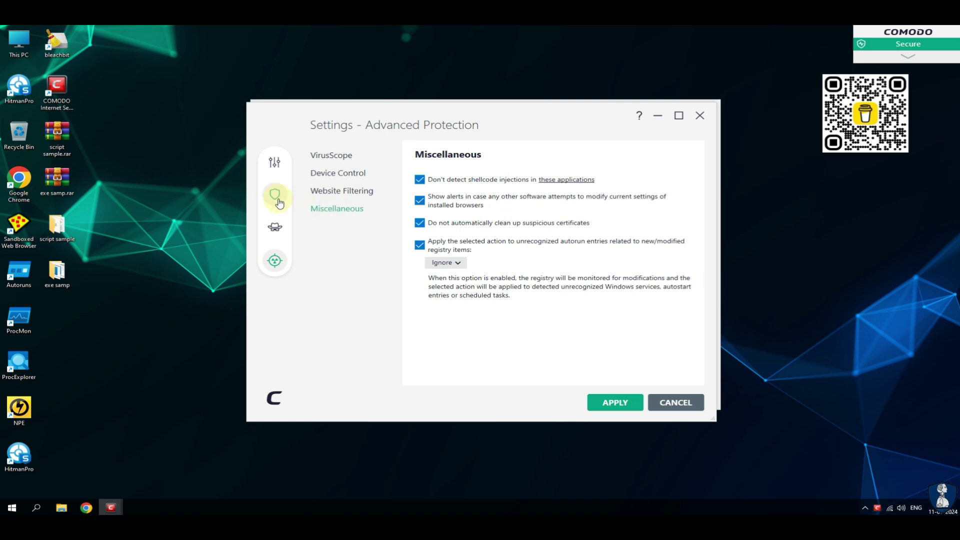
Look over the Scan Exclusions and Script Analysis pages of the Analysis settings and close the settings.
click(274, 227)
click(330, 280)
click(332, 297)
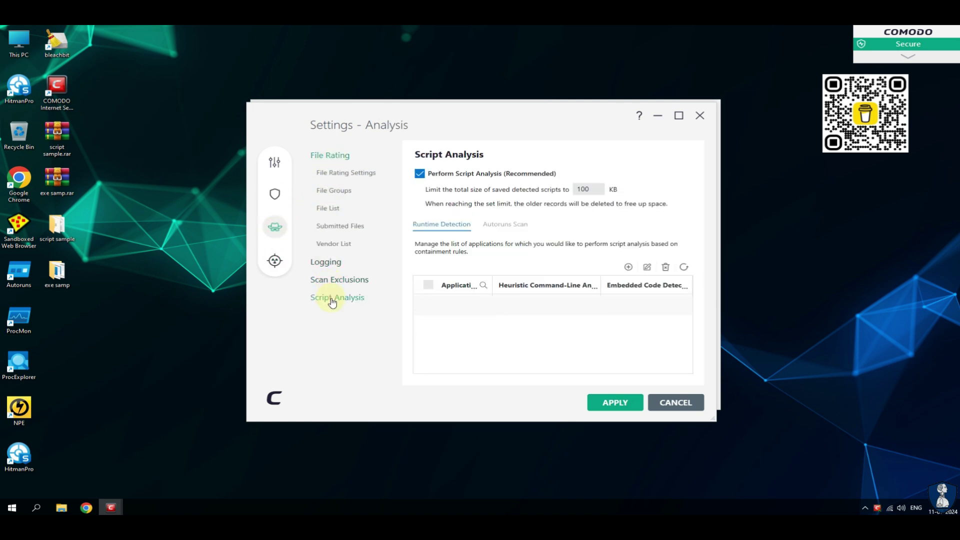
click(699, 116)
Look over the Protection and Containment tasks, minimize COMODO's window and expand its desktop widget.
click(280, 200)
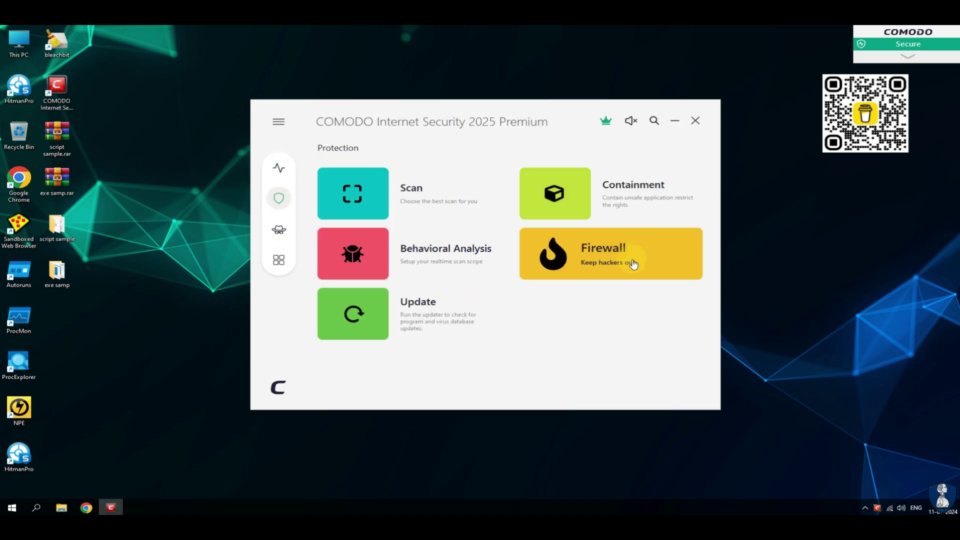
click(588, 206)
click(279, 122)
click(332, 148)
click(278, 168)
click(673, 121)
click(913, 57)
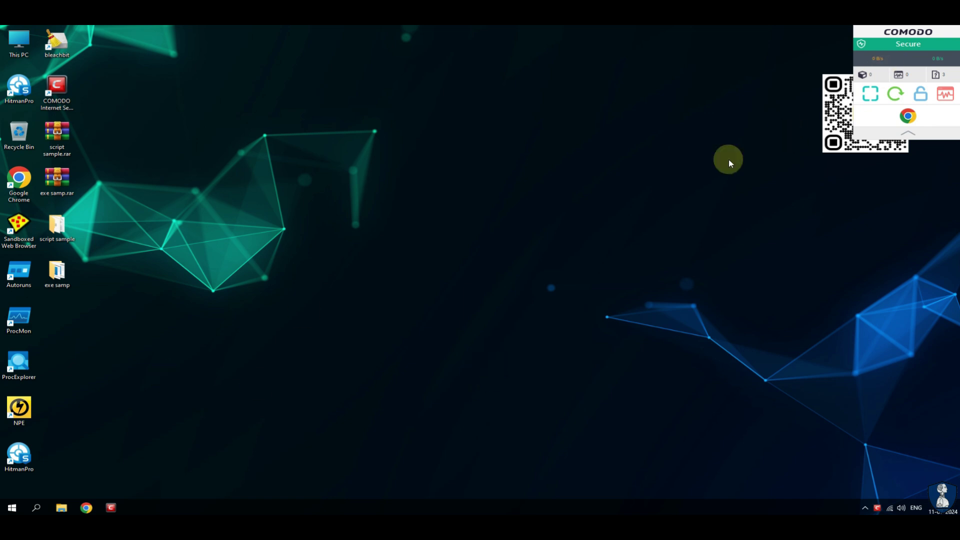
Turn off COMODO's Antivirus component permanently and minimize its window.
click(111, 507)
click(279, 198)
click(437, 285)
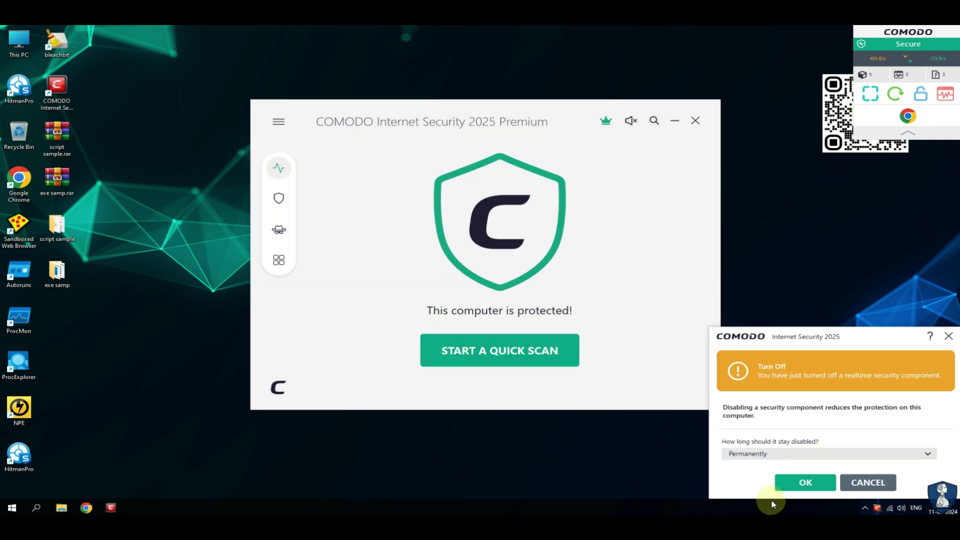
click(778, 486)
click(673, 122)
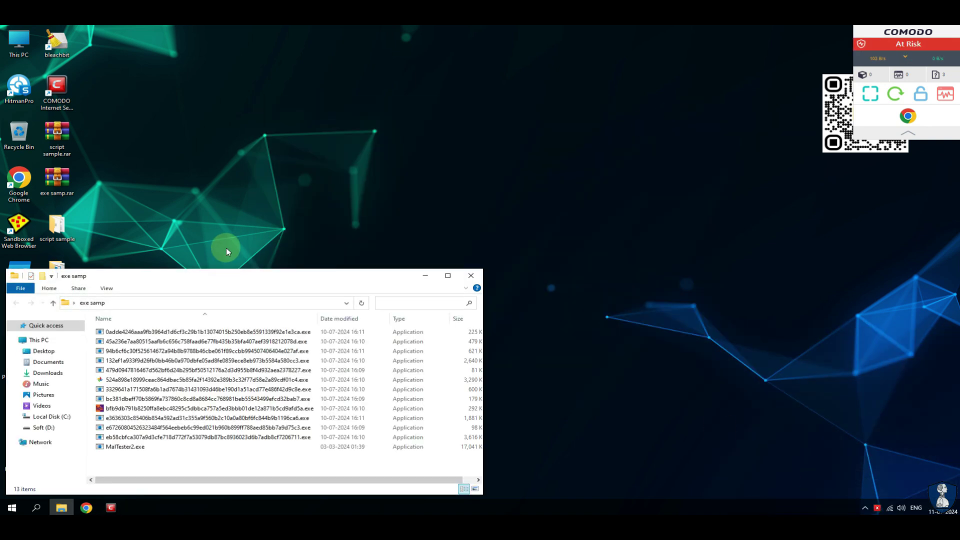
Launch MalTester2.exe from the exe samp folder, place its console in the desktop's upper-left corner and minimize the folder window.
double_click(128, 447)
drag(389, 143, 268, 38)
click(418, 282)
Open Task Manager and Process Explorer to monitor the running processes.
right_click(182, 506)
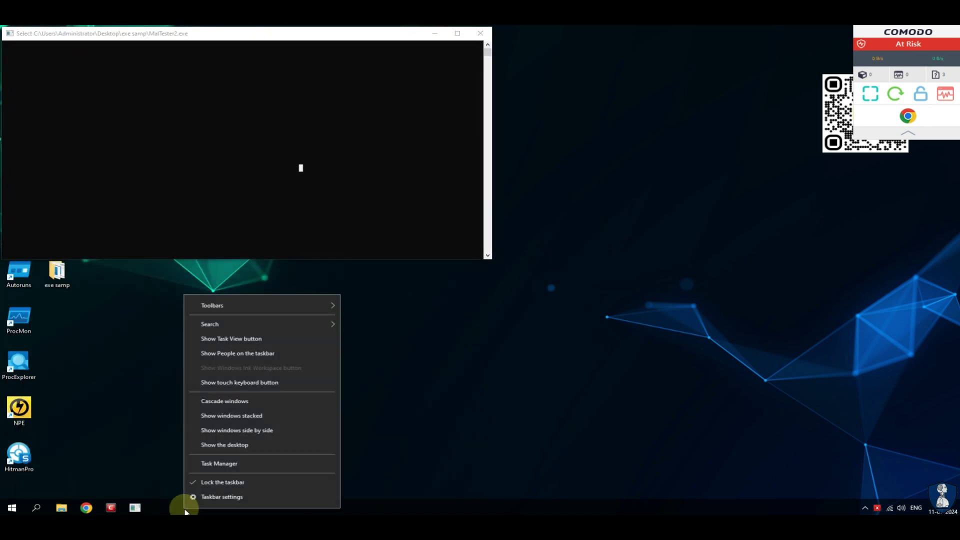
click(210, 462)
double_click(18, 363)
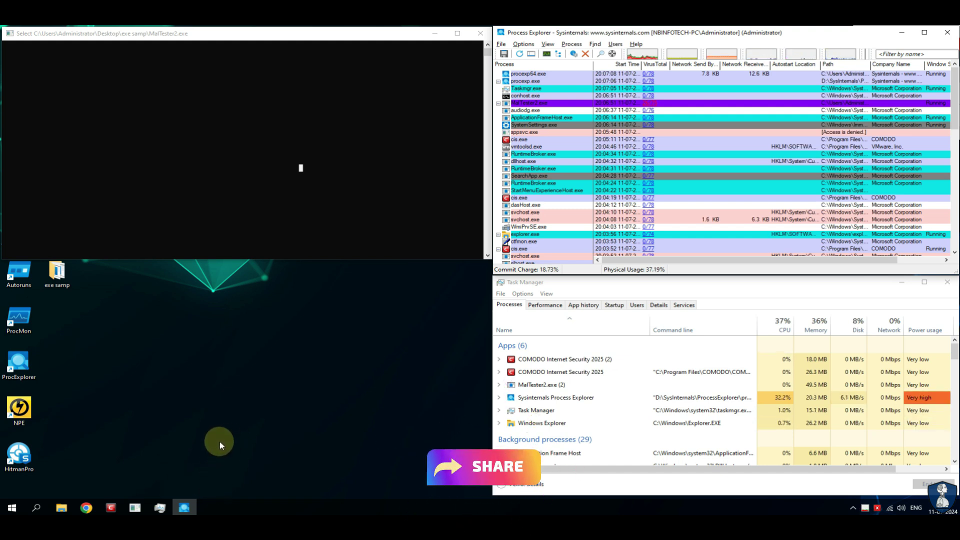
Turn COMODO's Antivirus protection back on, release the MalTester2 console from selection mode and close COMODO's window.
click(111, 509)
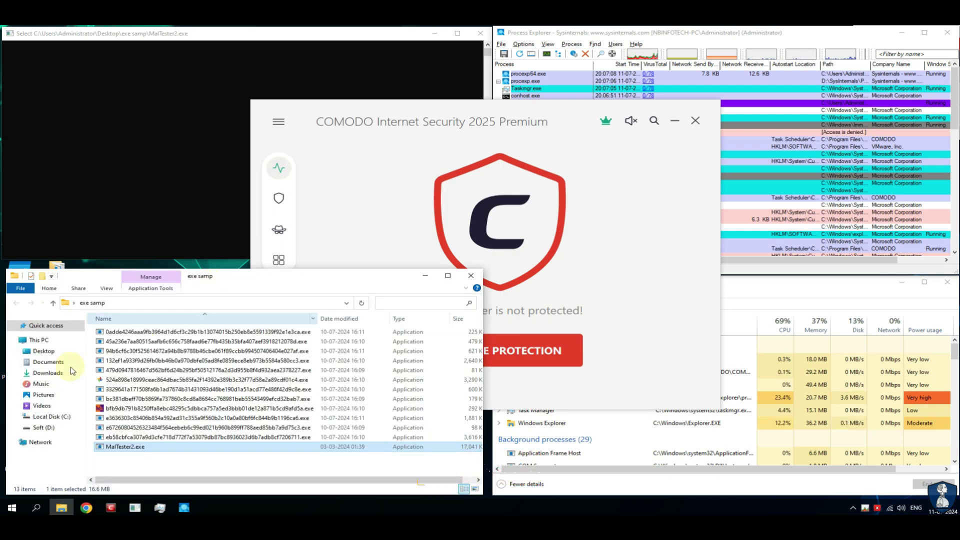
click(278, 393)
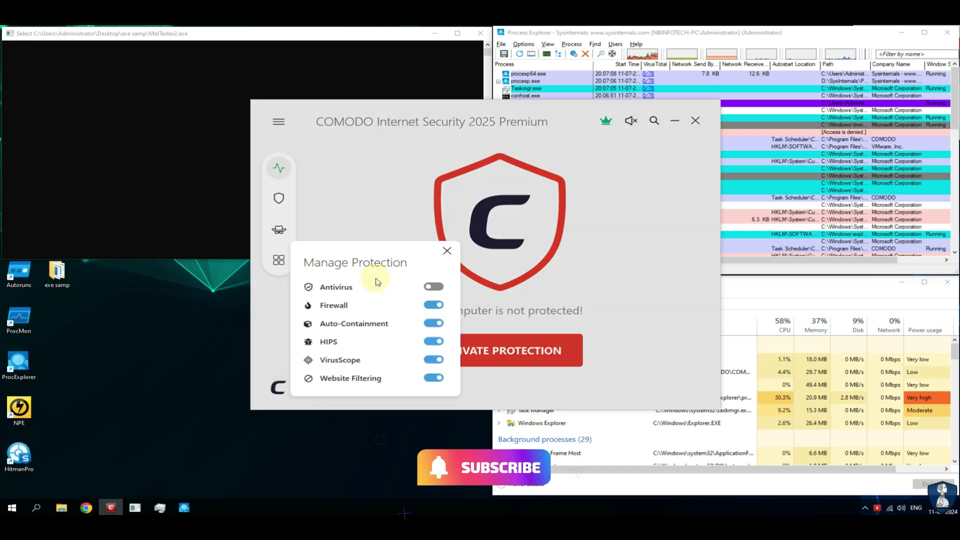
click(321, 94)
click(434, 287)
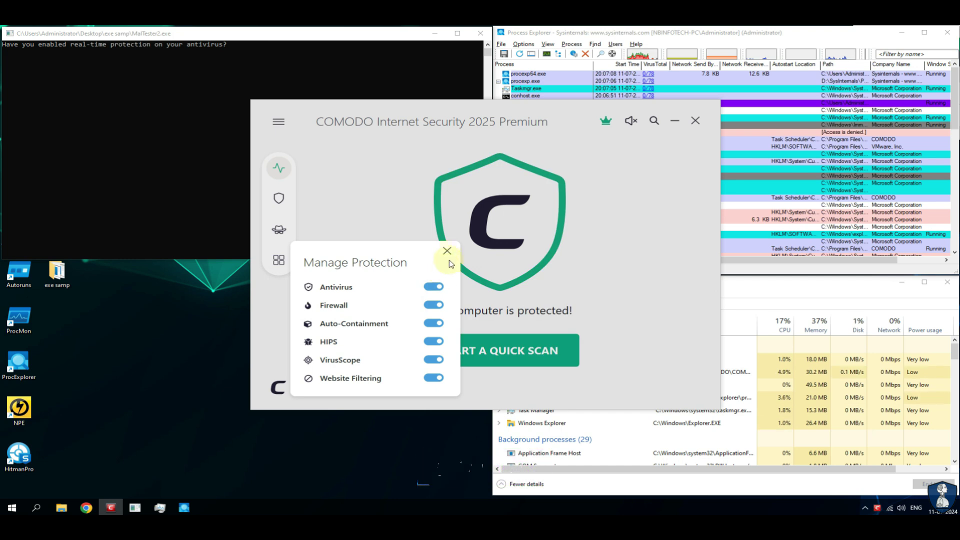
click(696, 122)
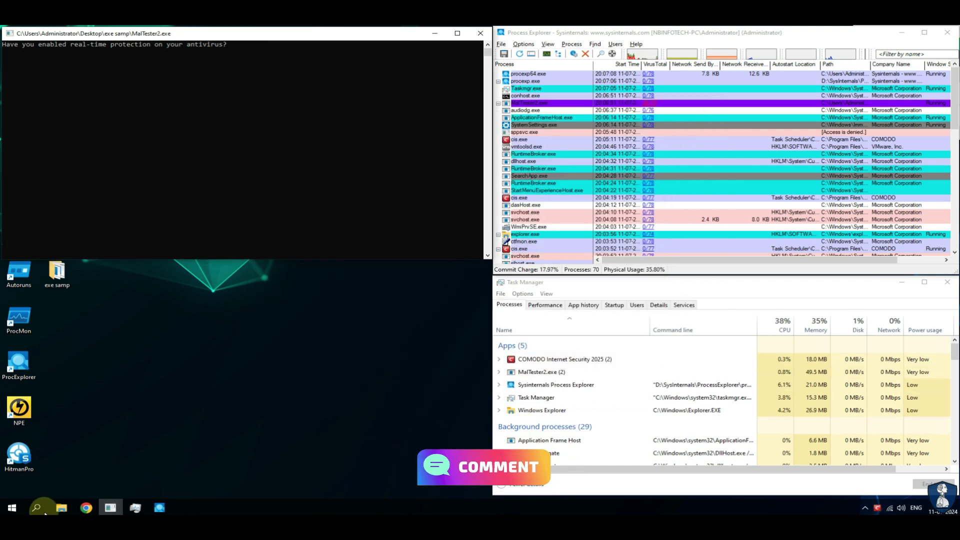
Start the malware test by answering y to the real-time protection question, and kill the 132ef1a933f9 sample process in Process Explorer.
text(y)
key(Return)
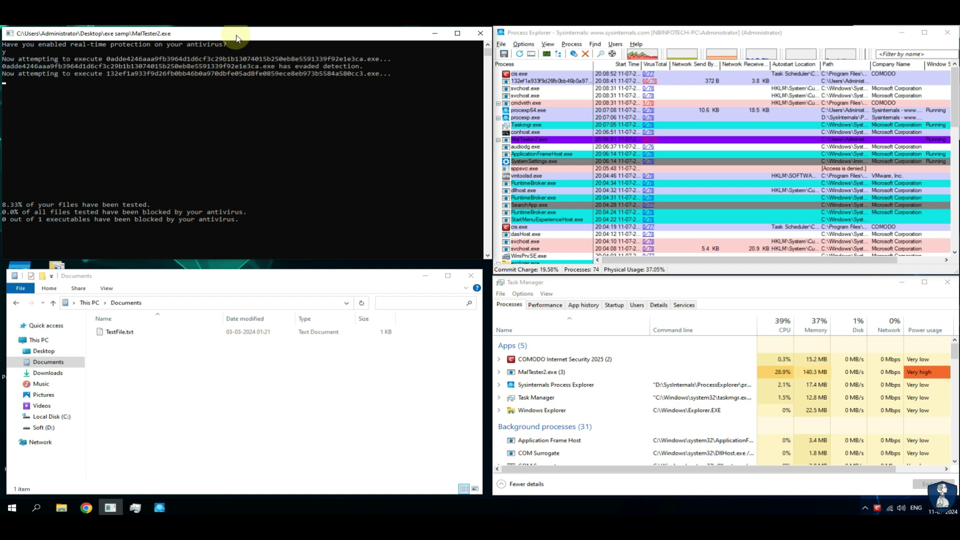
click(531, 82)
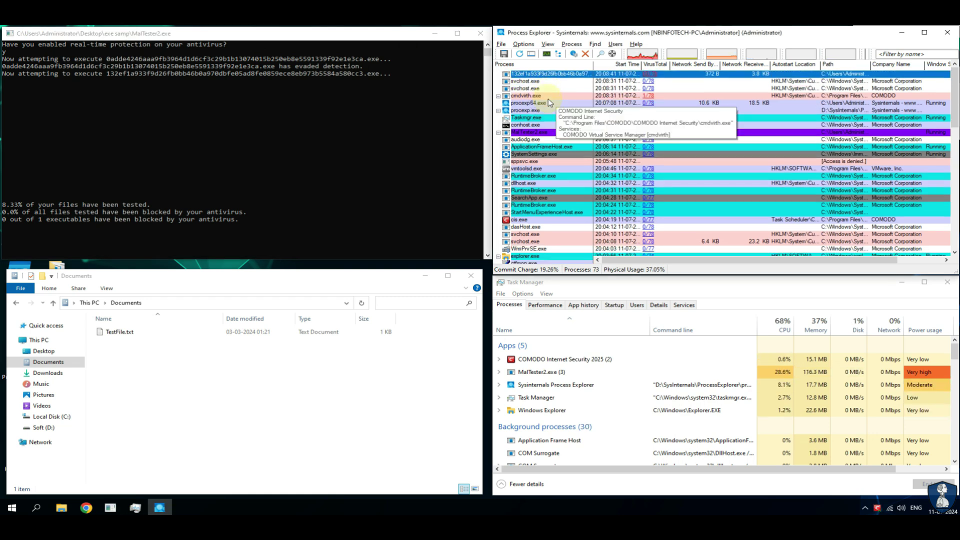
click(587, 56)
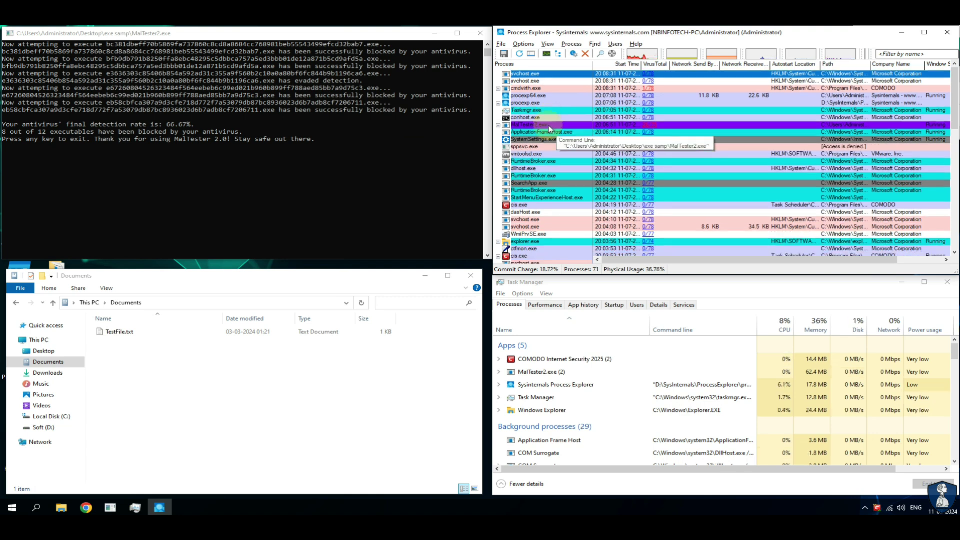
Exit the finished MalTester2 test and permanently delete MalTester2.exe from the exe samp folder on the Desktop.
drag(7, 131, 64, 136)
key(Return)
click(44, 351)
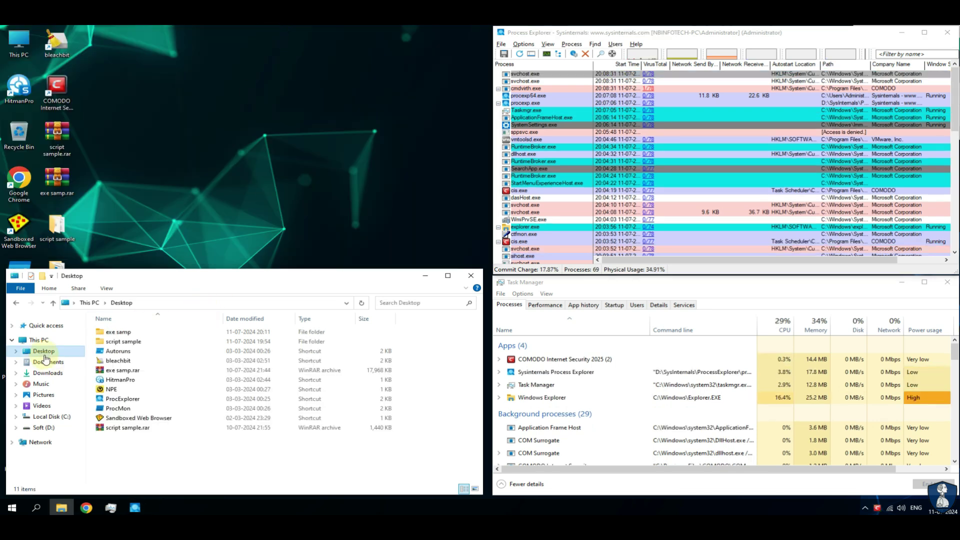
double_click(120, 332)
drag(150, 420, 129, 373)
key(shift+Delete)
key(Return)
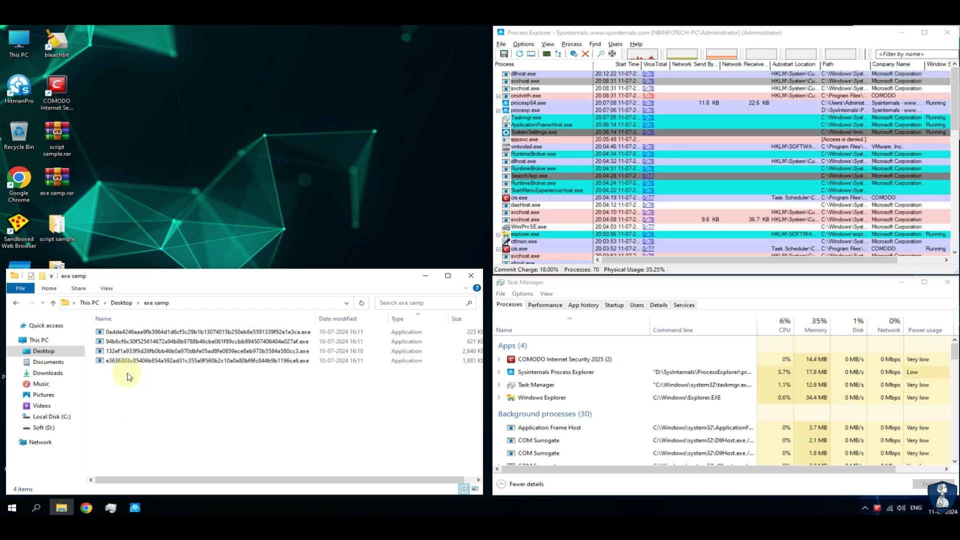
Open TestFile.txt in the Documents folder, check that its text is still readable and close it.
click(48, 361)
double_click(128, 335)
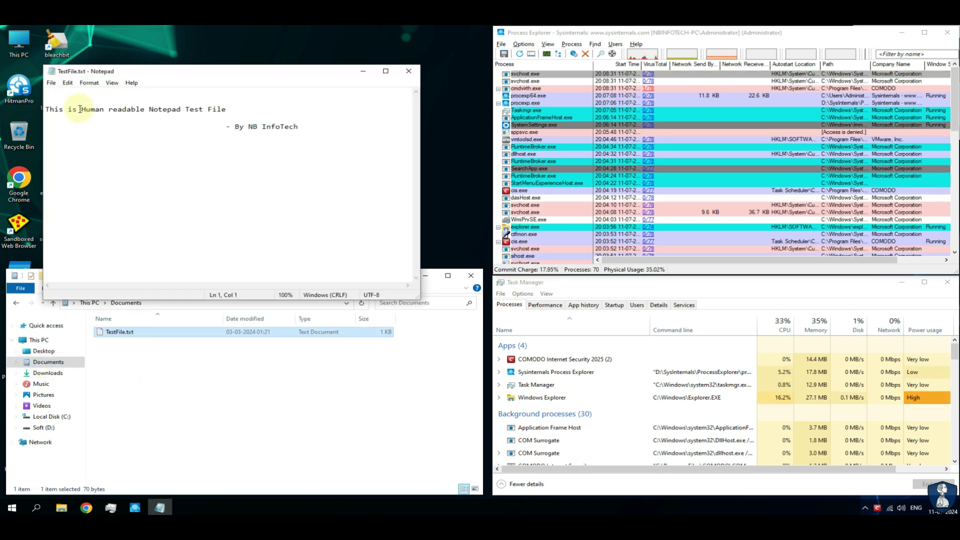
drag(77, 109, 230, 109)
click(406, 72)
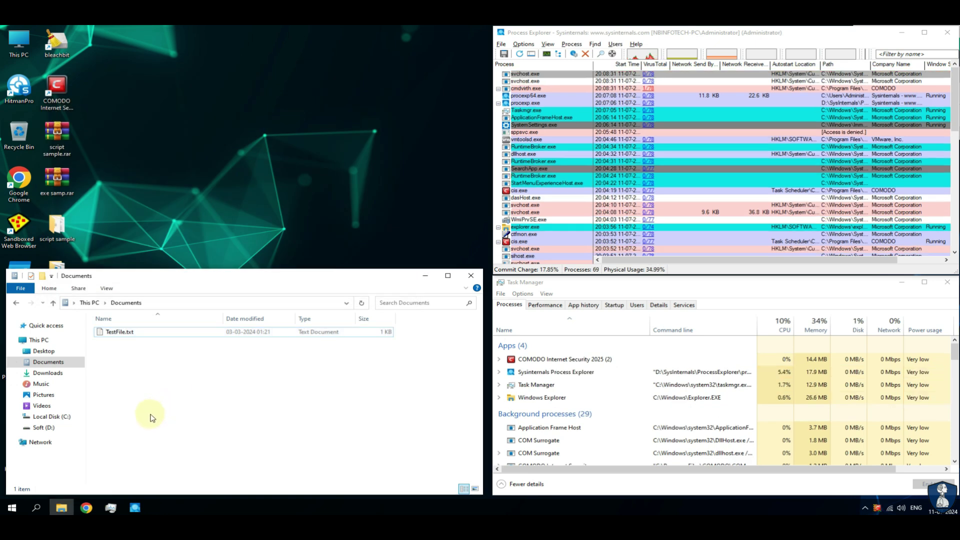
Open COMODO Internet Security, turn off its Antivirus component and minimize the window.
double_click(57, 95)
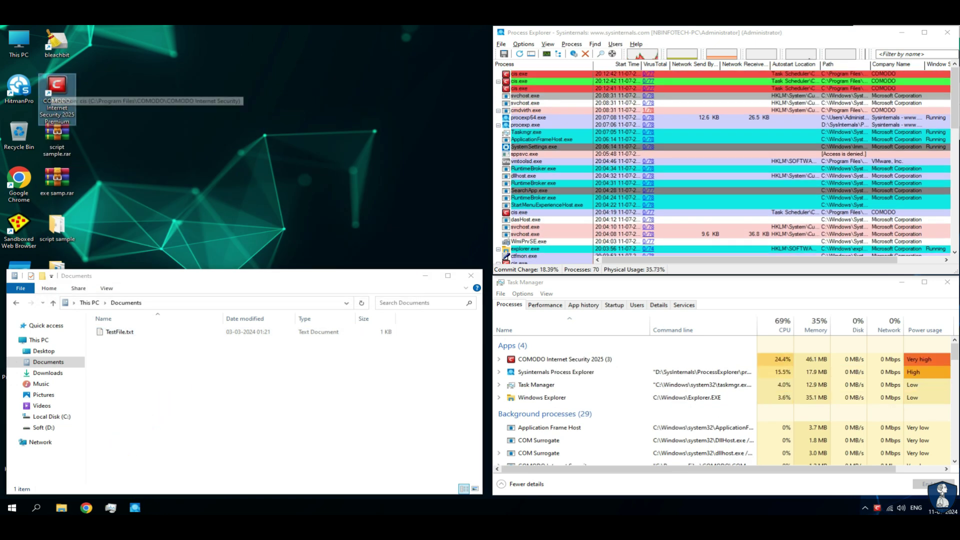
click(278, 388)
click(434, 286)
click(827, 454)
click(772, 509)
click(447, 250)
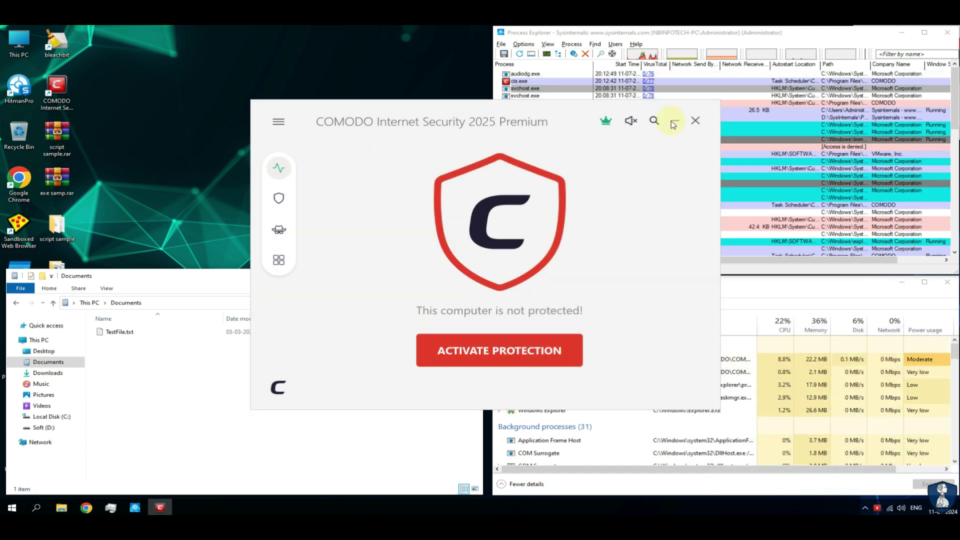
click(674, 120)
Open the script sample folder on the Desktop, widen its Name column and reduce the window's height.
click(44, 351)
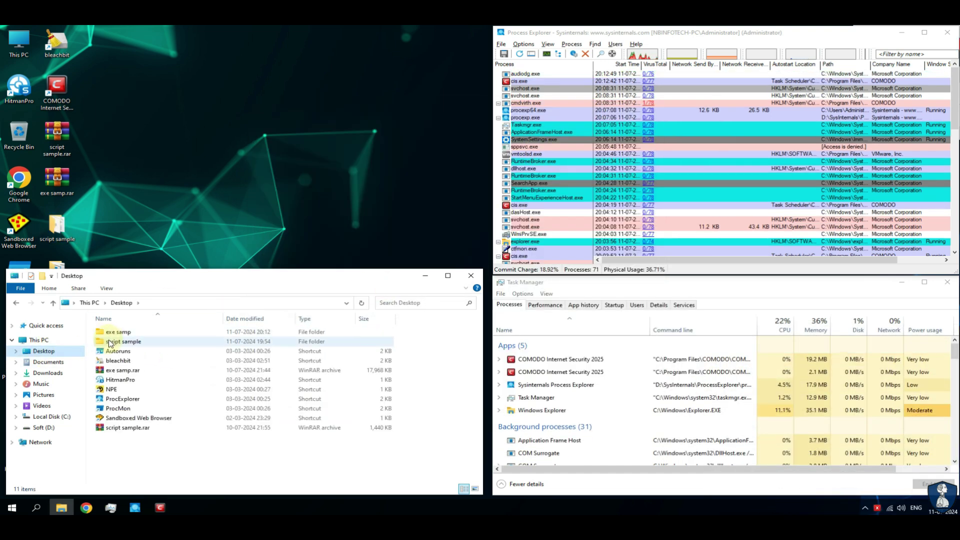
double_click(122, 341)
drag(226, 322, 316, 322)
drag(250, 271, 242, 359)
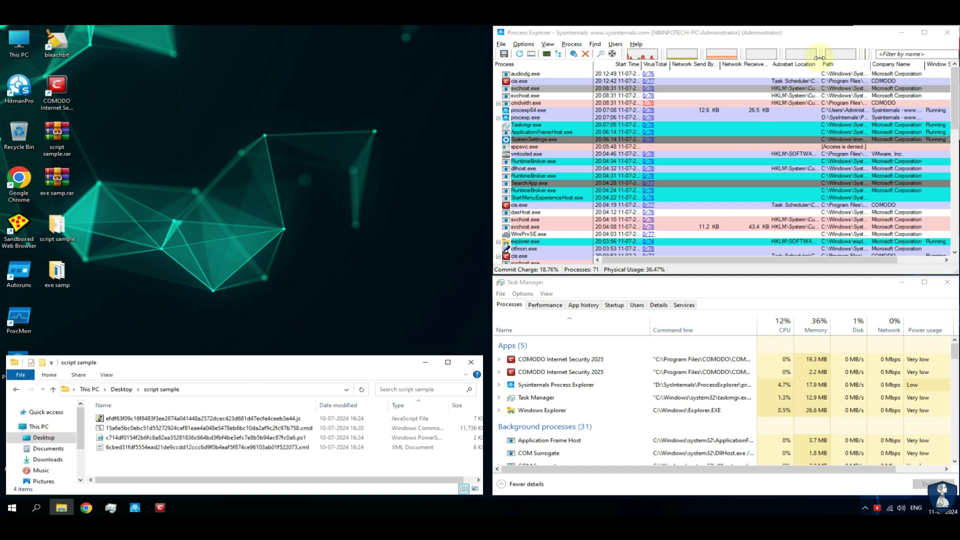
Re-enable Antivirus in COMODO's Manage Protection controls and minimize the window.
click(158, 506)
click(278, 387)
click(434, 287)
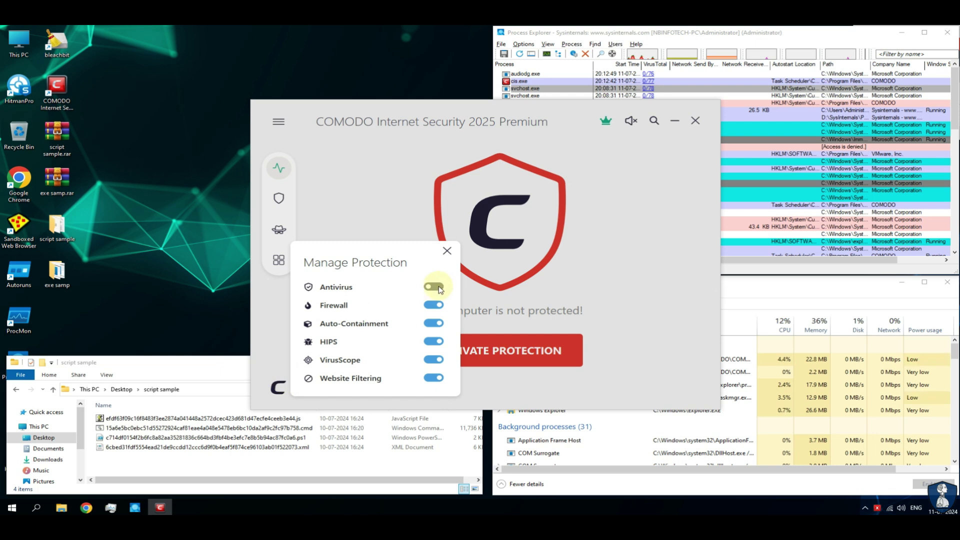
click(447, 251)
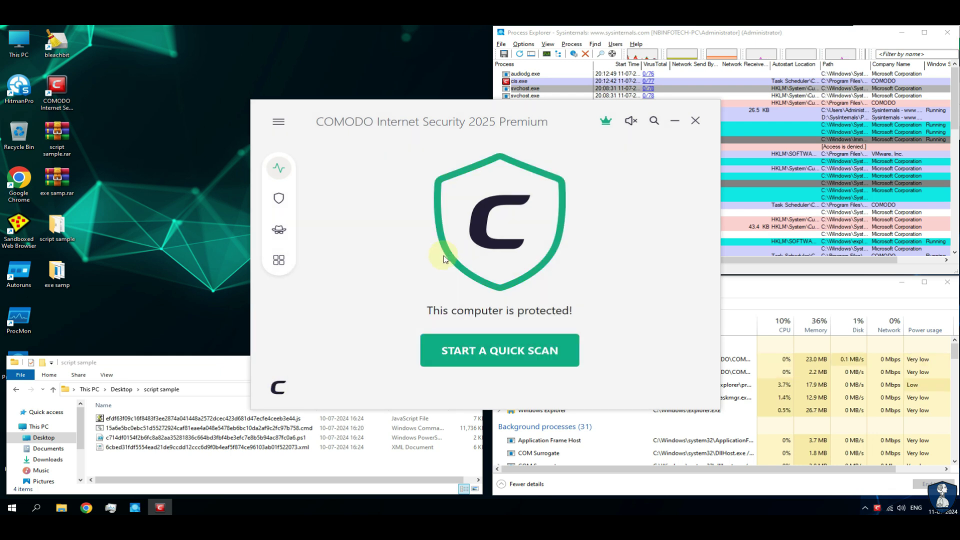
click(675, 121)
Run the JavaScript sample in the script sample folder, dismiss its Windows Script Host error and run the .cmd sample.
click(202, 418)
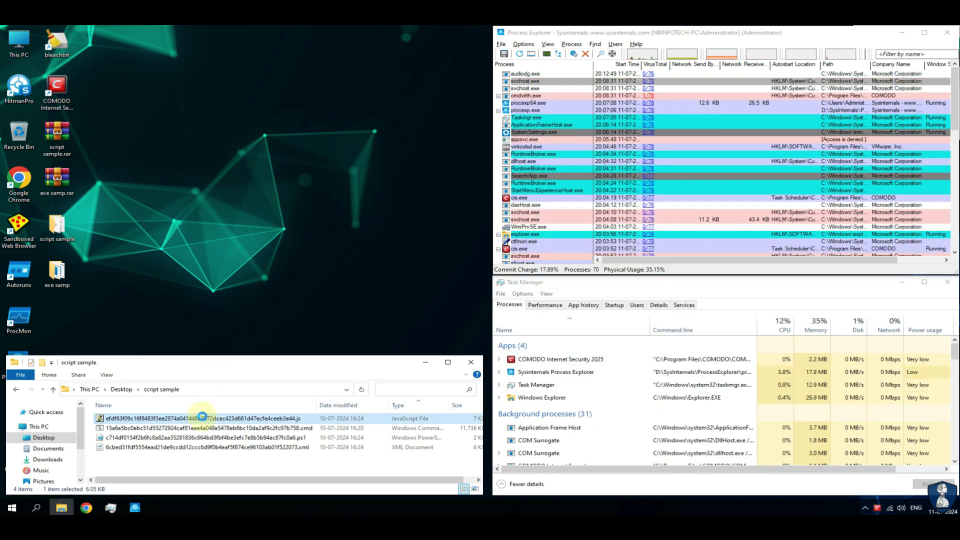
right_click(202, 418)
click(242, 184)
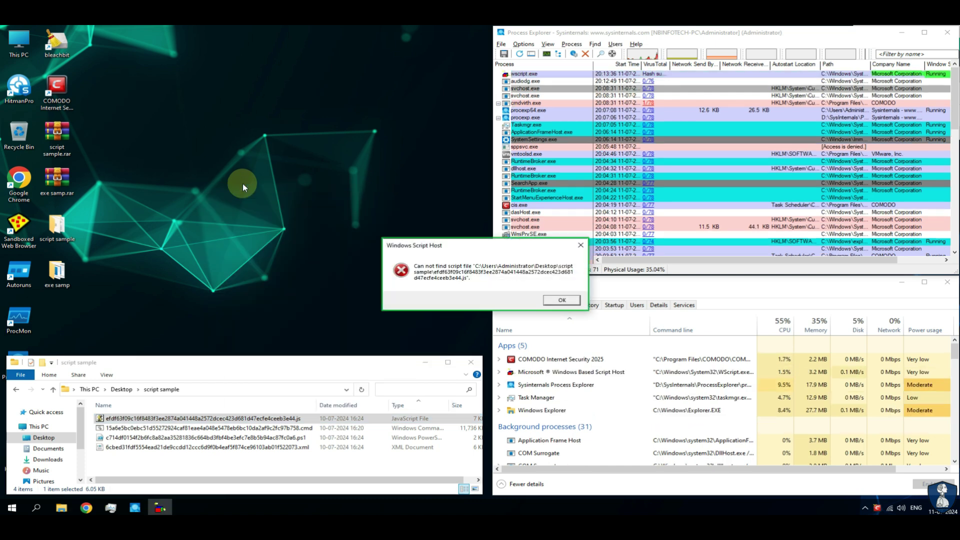
click(562, 300)
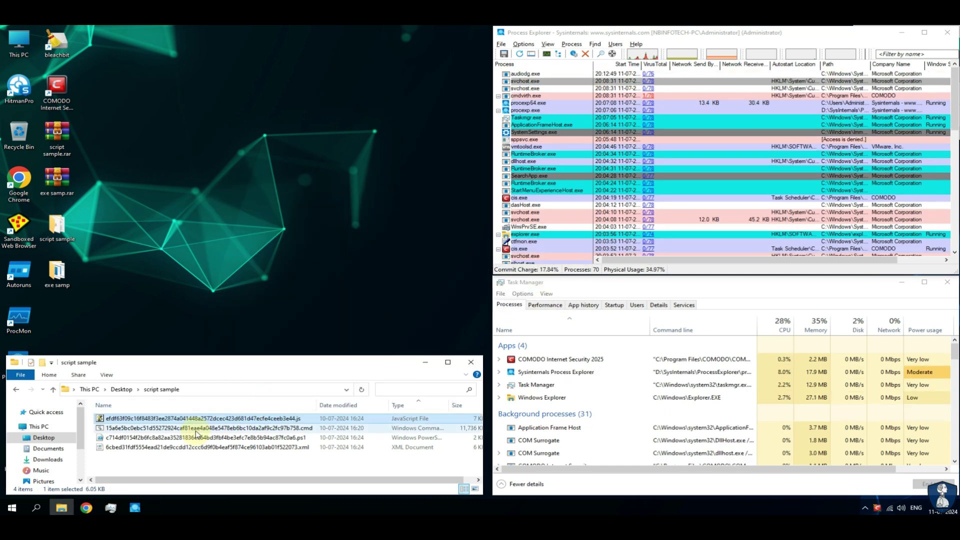
right_click(196, 430)
click(220, 208)
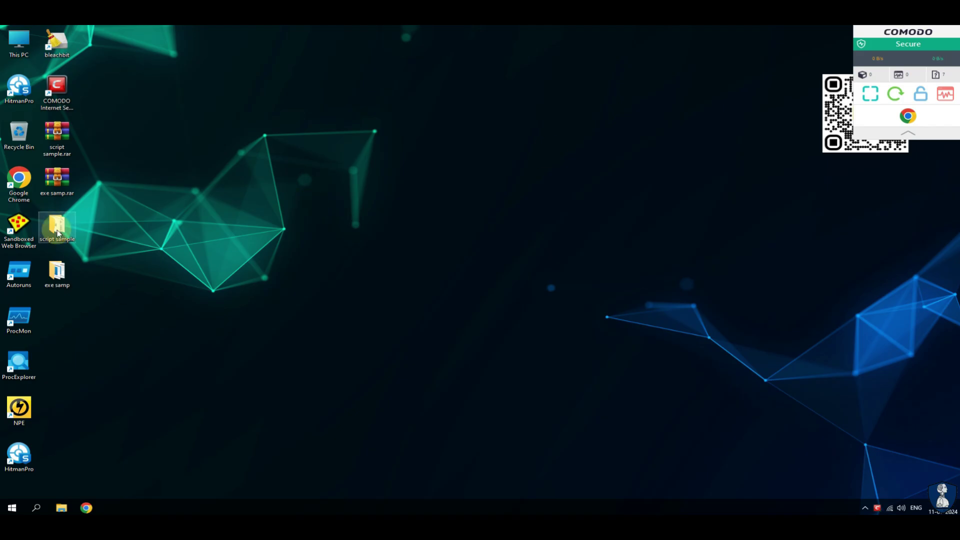
Open the script sample folder from the desktop and bring up Task Manager alongside Process Explorer.
double_click(56, 228)
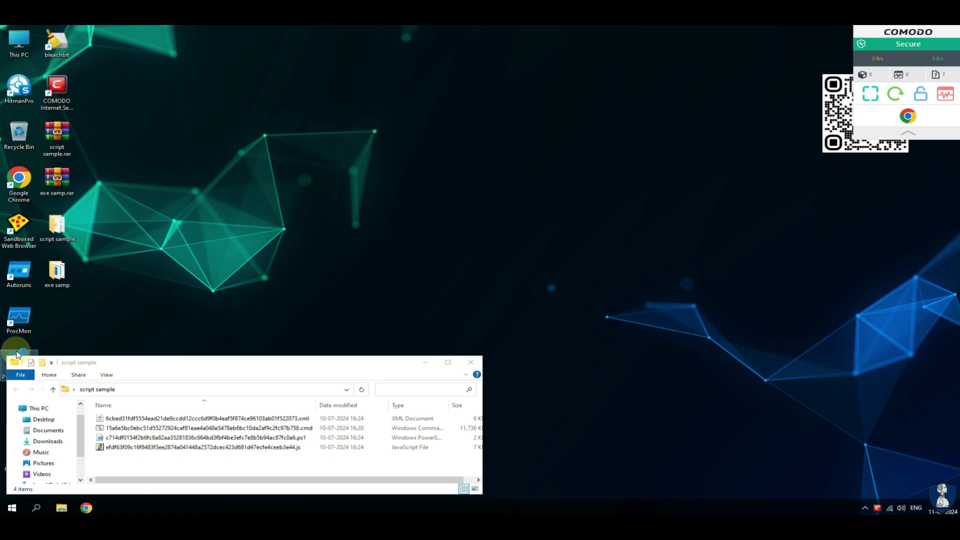
right_click(517, 507)
click(551, 466)
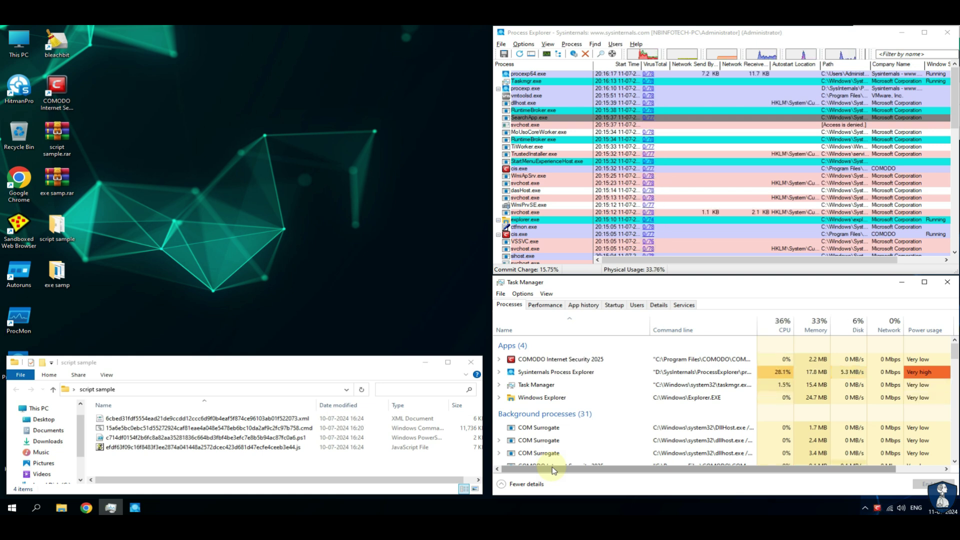
Run the PowerShell (.ps1) sample and the JavaScript sample in the script sample folder, dismissing the Windows Script Host error.
right_click(286, 437)
click(310, 226)
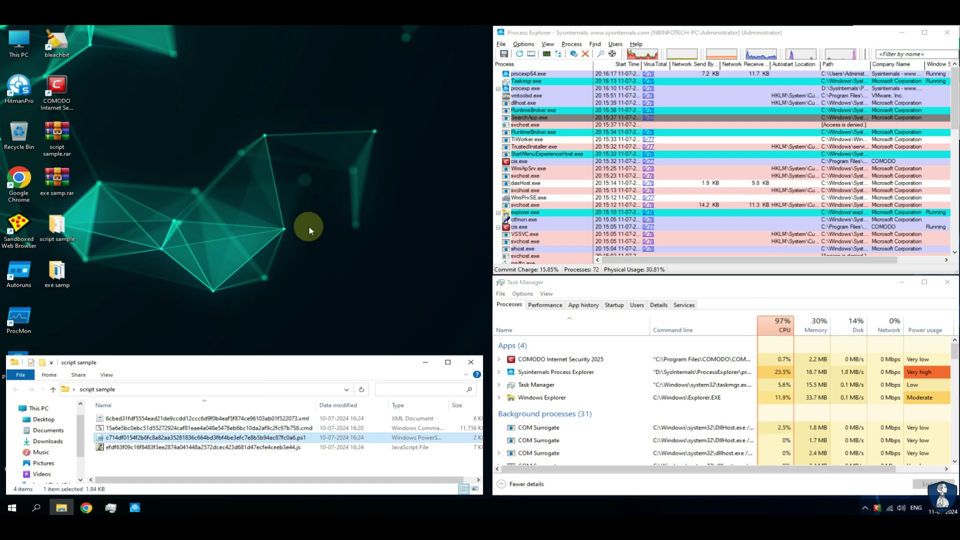
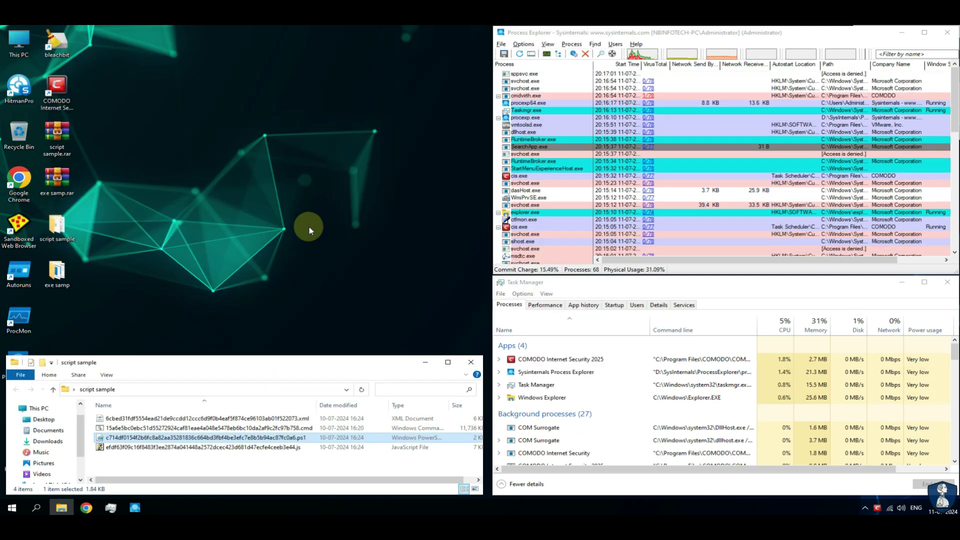
right_click(214, 448)
click(245, 217)
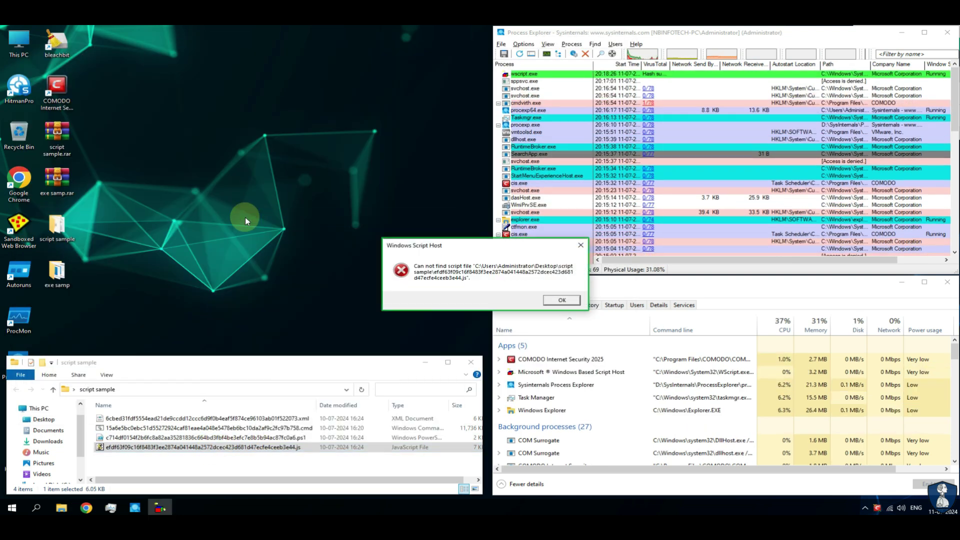
click(553, 298)
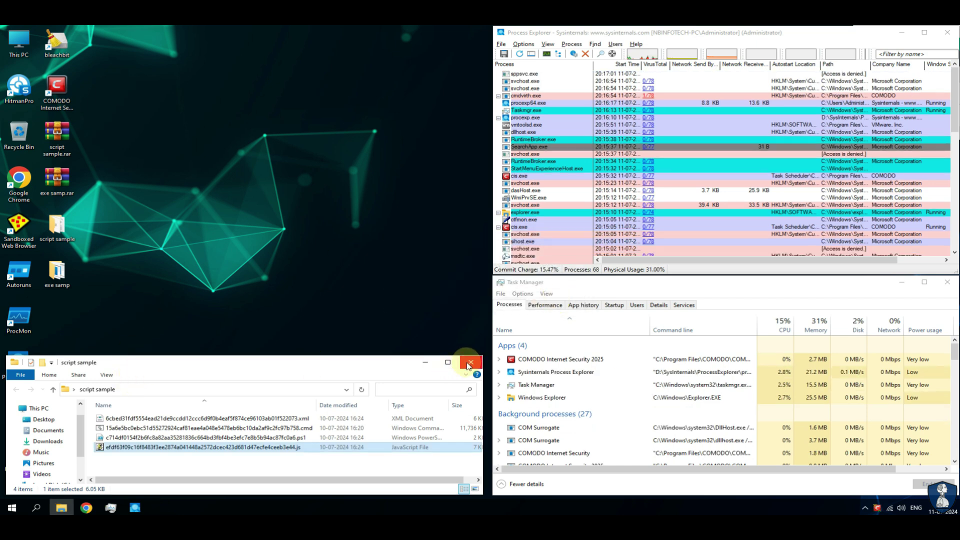
Close the script sample folder, scan the desktop sample folders with COMODO and close the finished scan window.
click(470, 364)
drag(65, 282, 64, 283)
right_click(44, 221)
click(98, 293)
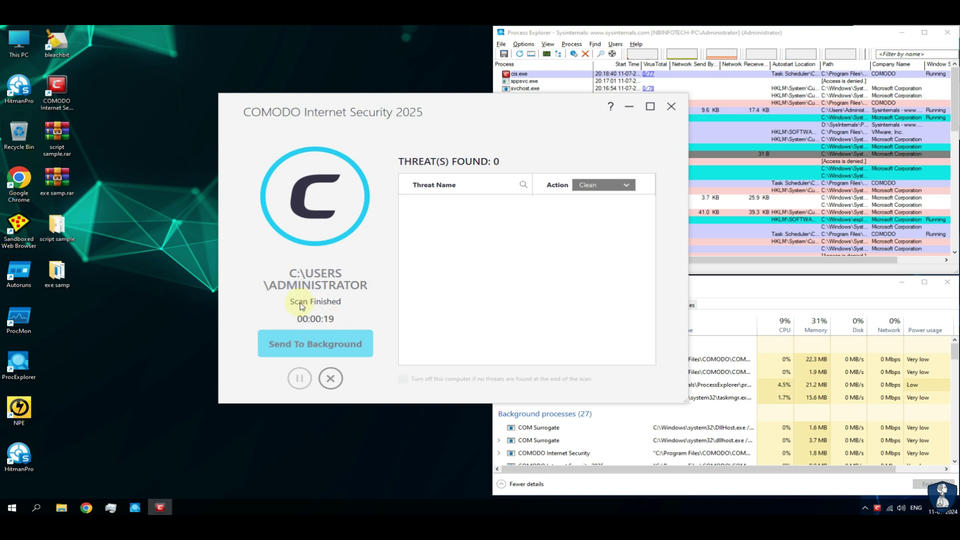
click(332, 380)
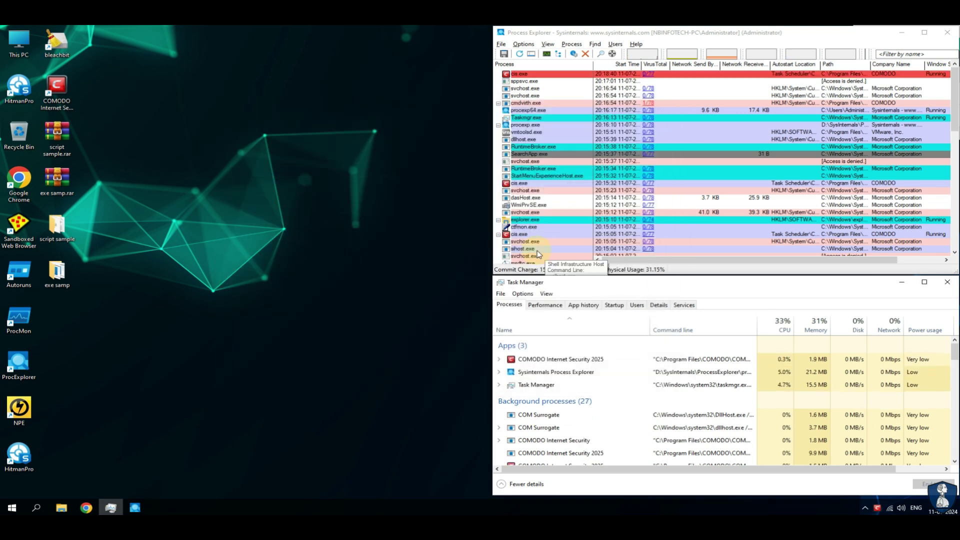
Check the contents of the exe samp and script sample folders on the desktop, closing each window.
double_click(57, 271)
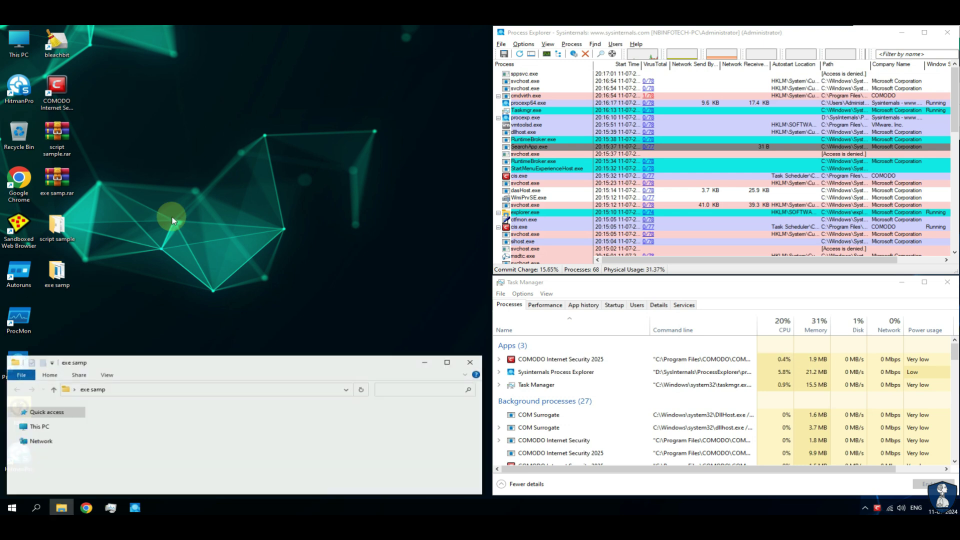
click(469, 362)
double_click(56, 226)
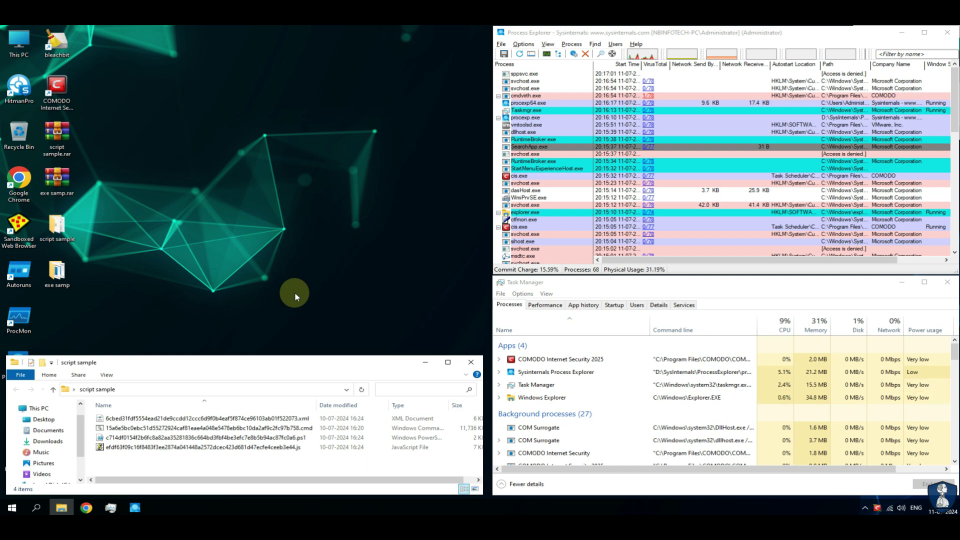
click(471, 363)
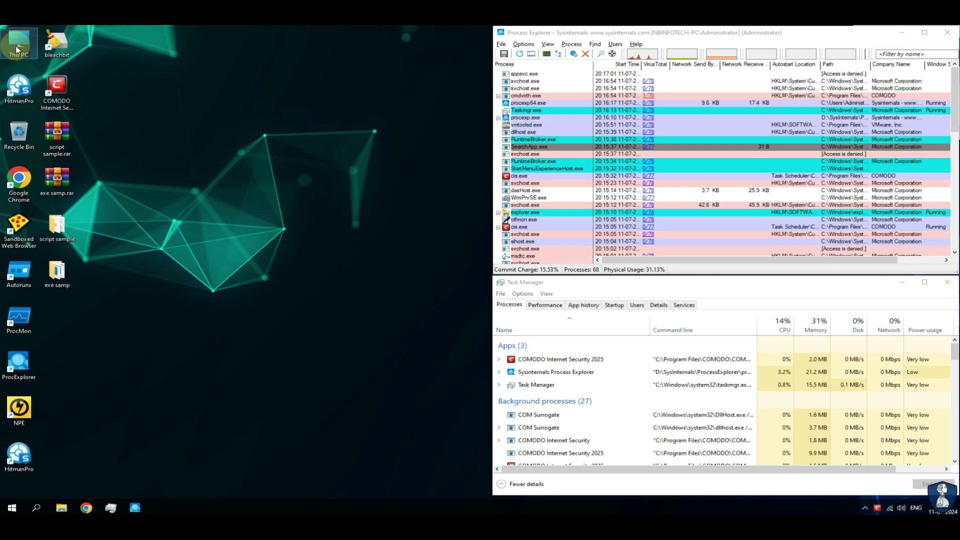
Inspect the user files in File Explorer: TestFile.txt in Documents, then the Pictures and Videos folders, and close the window.
key(super+e)
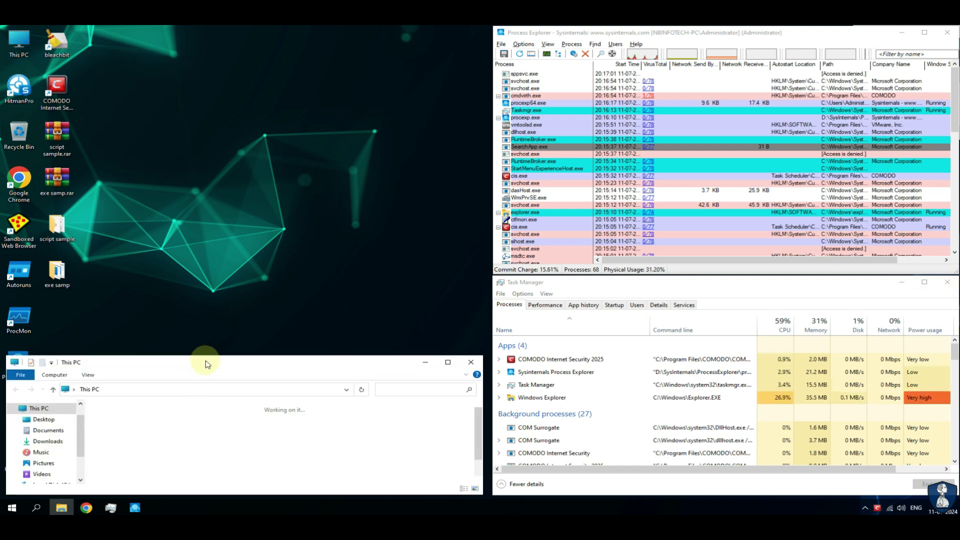
click(44, 317)
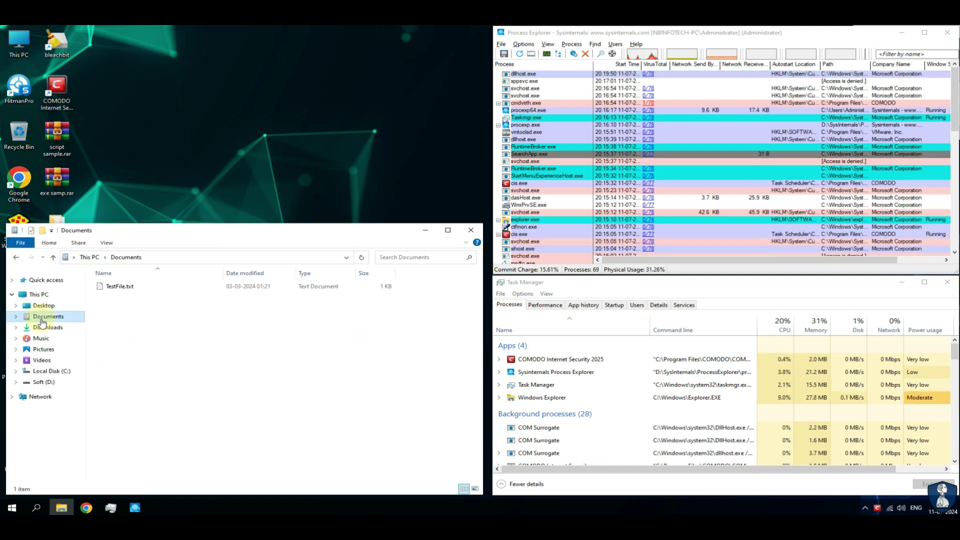
double_click(120, 283)
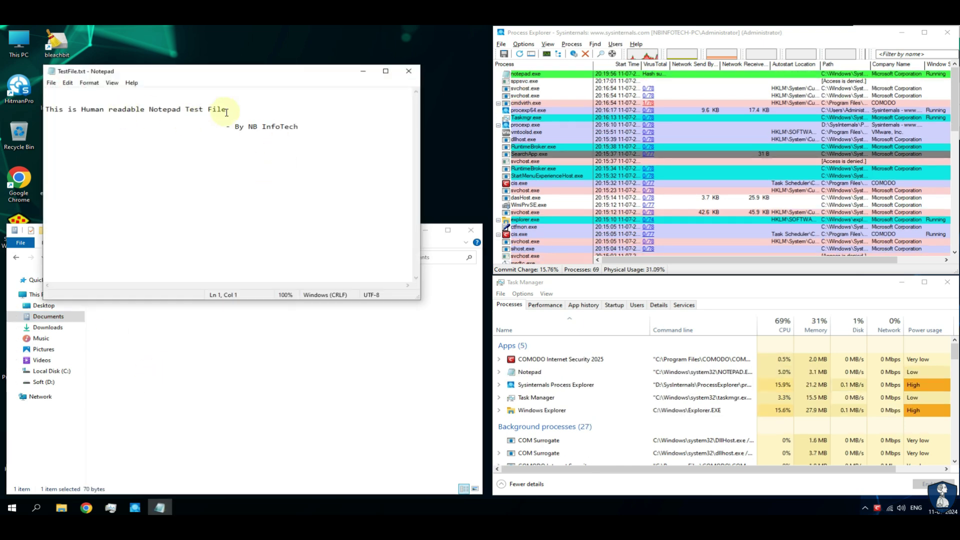
drag(226, 110, 122, 110)
click(43, 350)
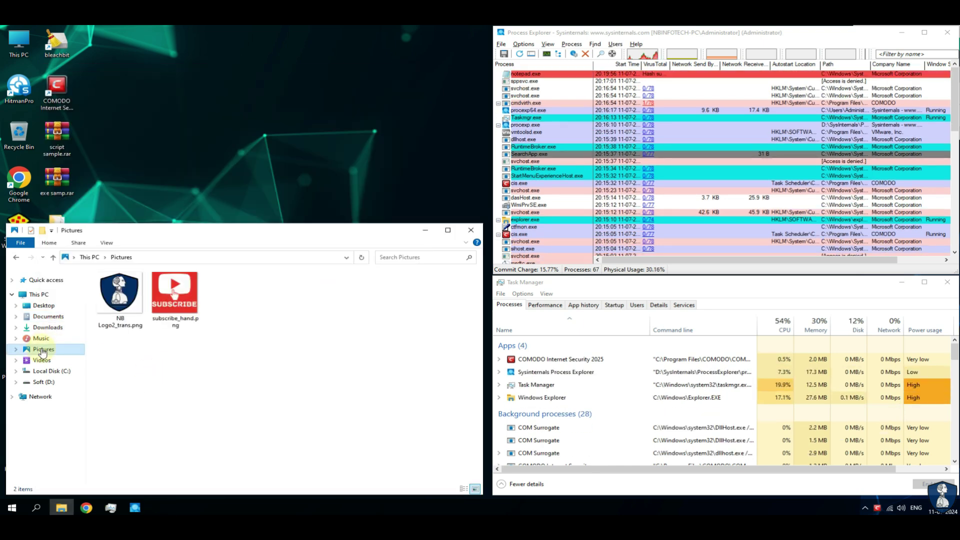
click(42, 360)
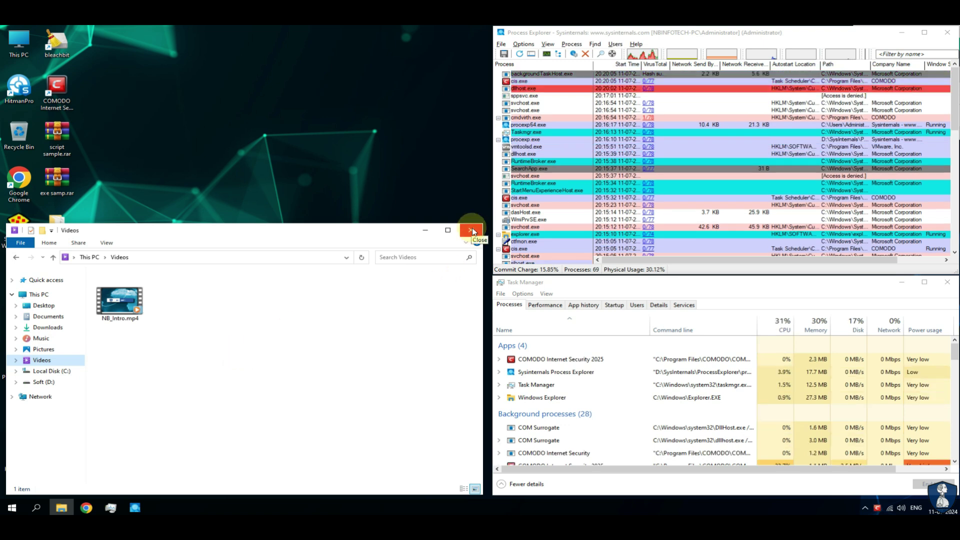
click(474, 232)
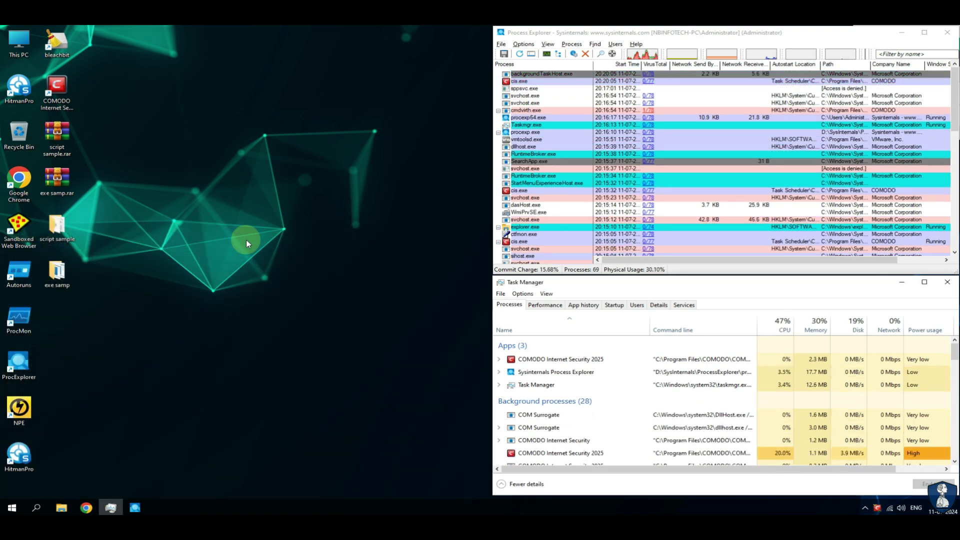
Sort Process Explorer's list by VirusTotal result and check the startup programs in Task Manager before returning to its processes.
click(648, 71)
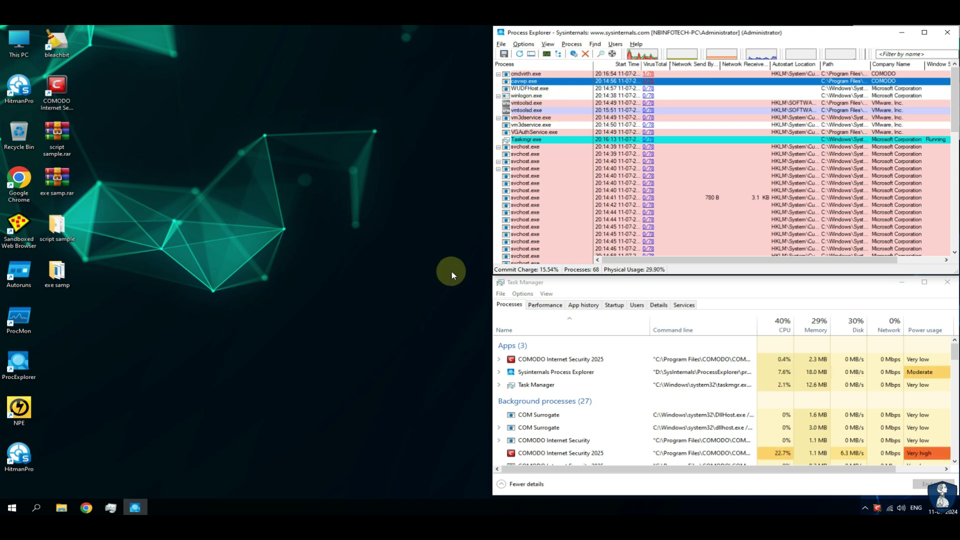
click(613, 306)
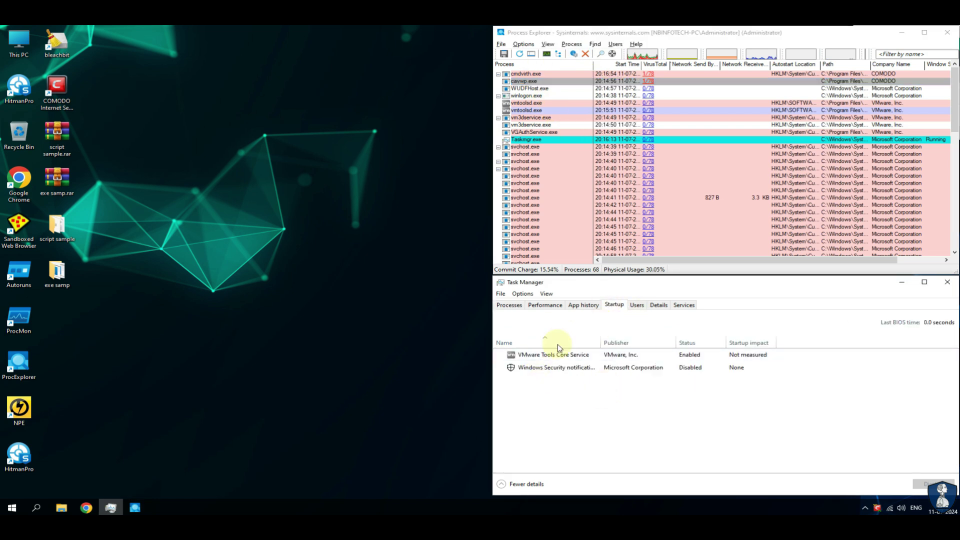
click(509, 305)
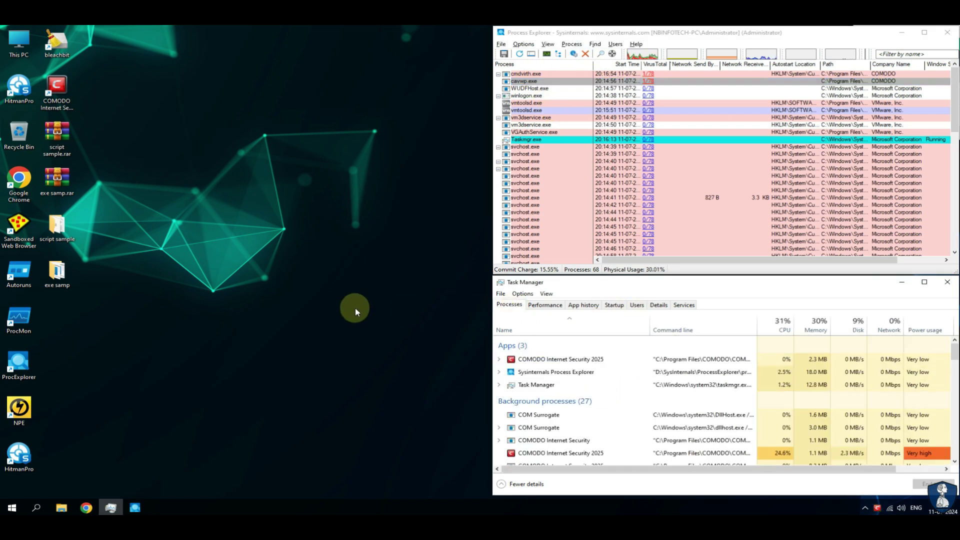
Open COMODO Internet Security from the desktop, sort Process Explorer's list by start time and close Process Explorer.
double_click(55, 90)
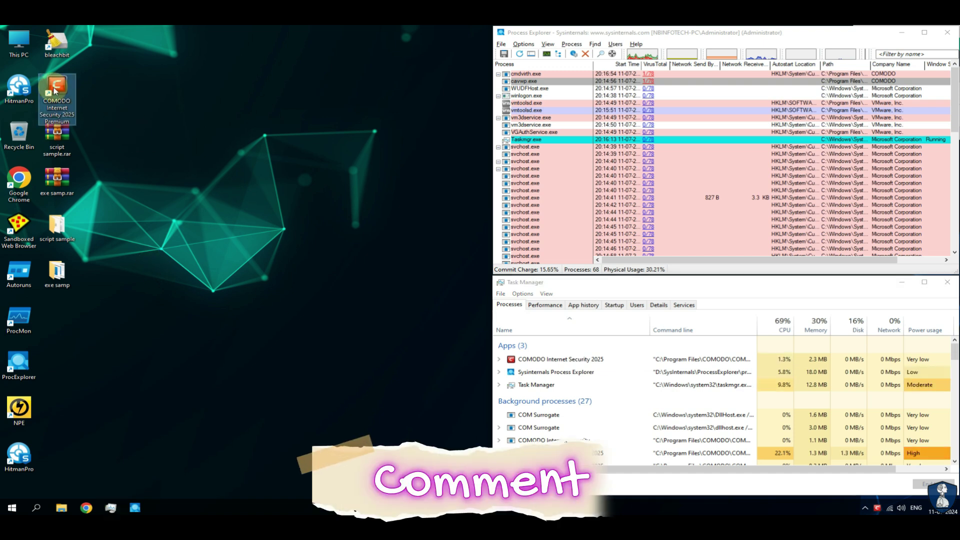
click(625, 67)
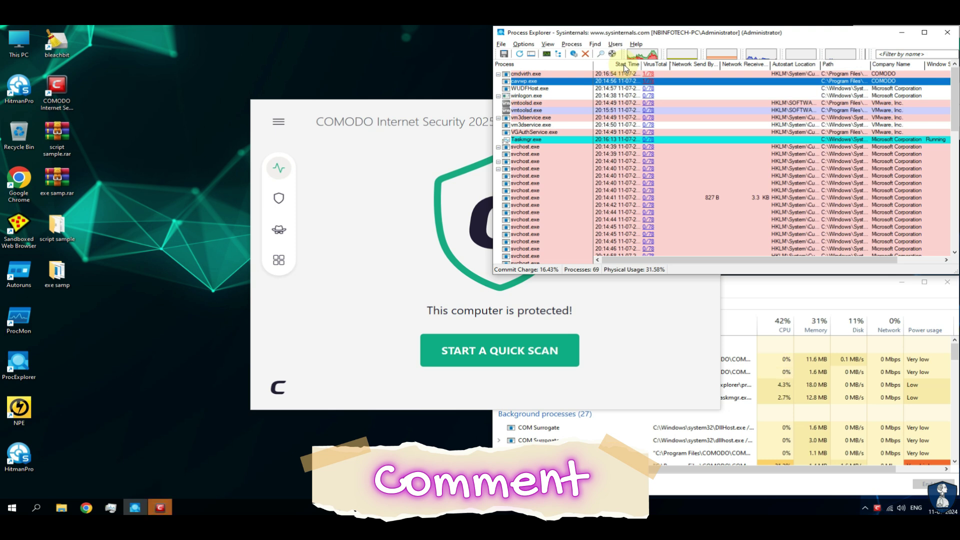
click(624, 67)
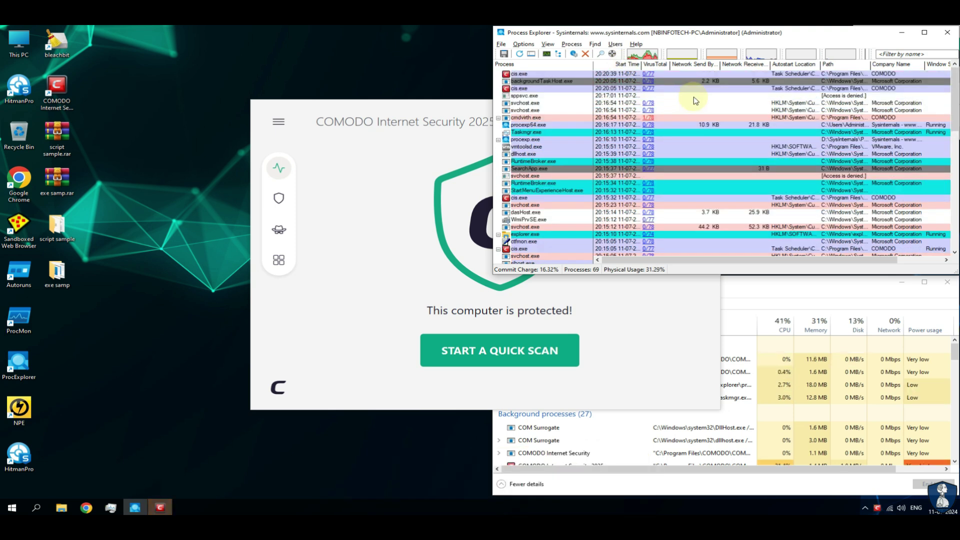
click(952, 37)
Run a COMODO quick scan beside Task Manager, and close the scan results and the main window once it finishes.
drag(452, 109, 218, 50)
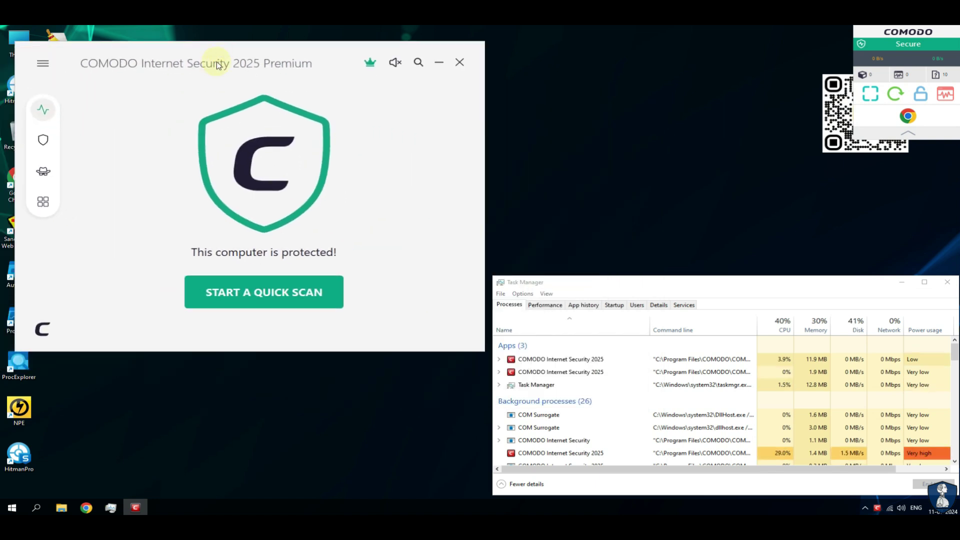
click(253, 294)
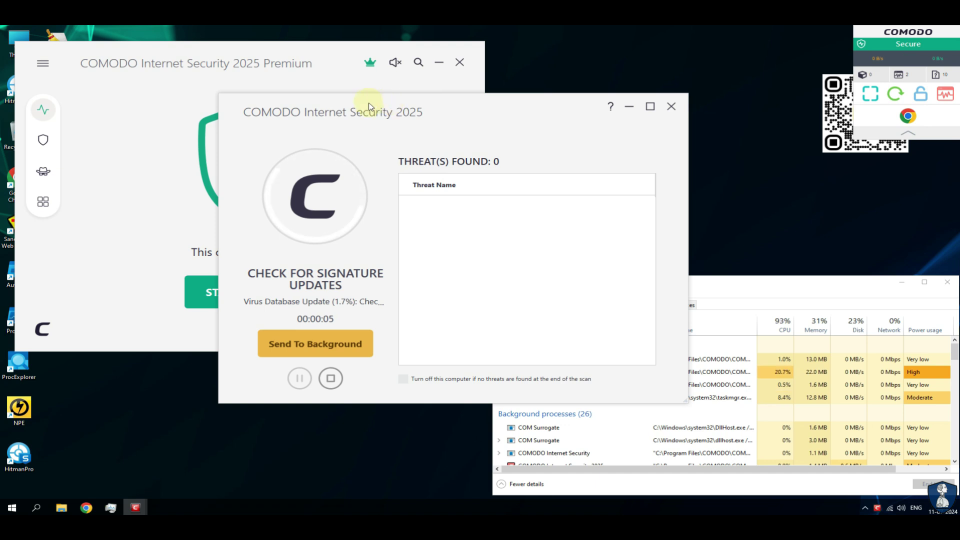
drag(383, 110, 315, 83)
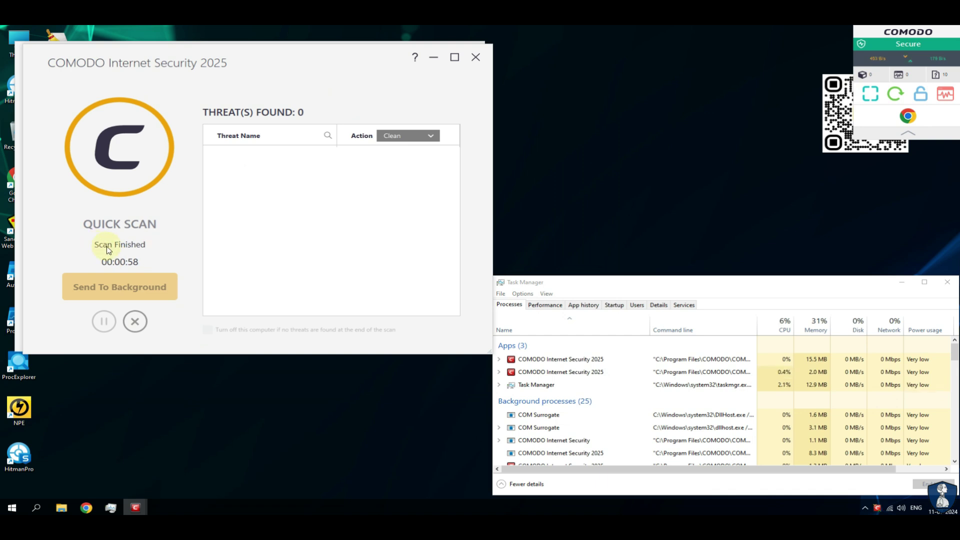
click(134, 322)
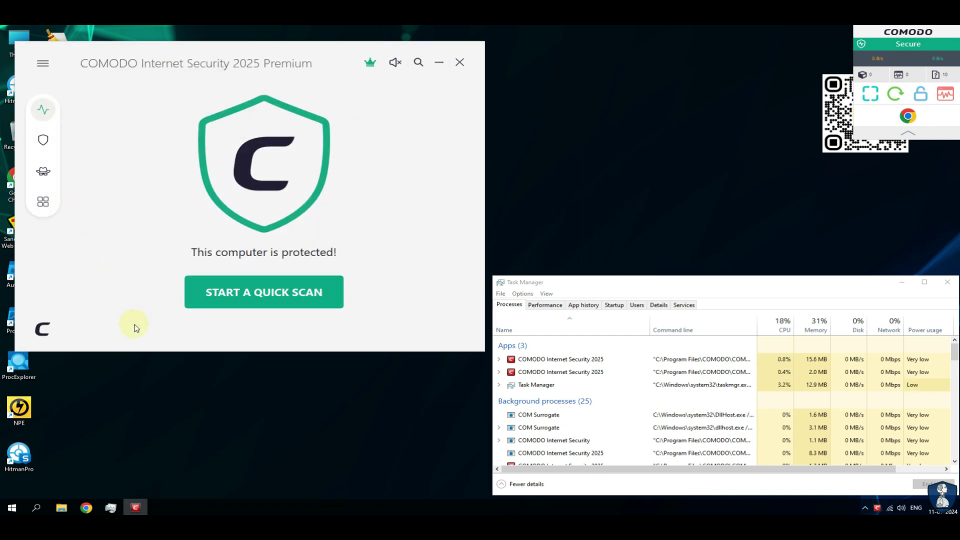
click(460, 65)
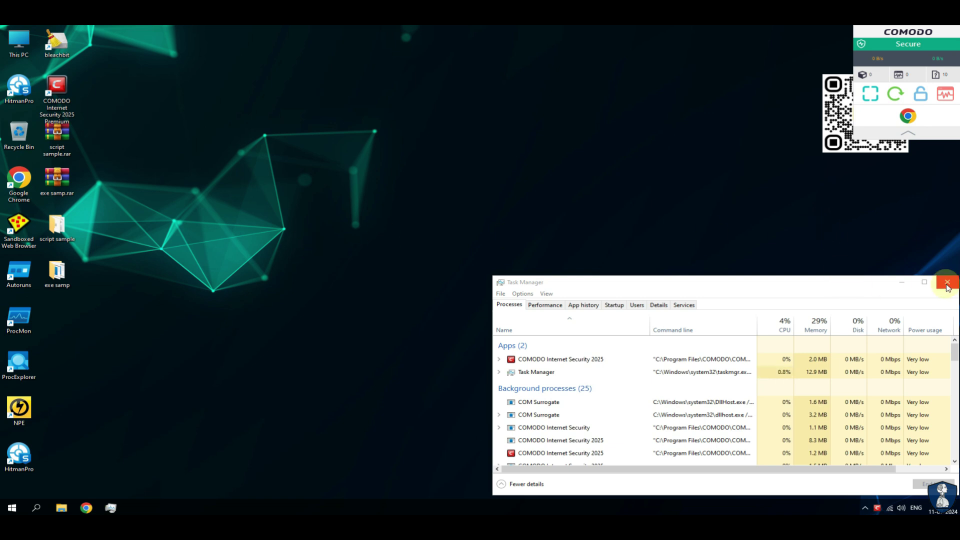
Launch Norton Power Eraser from the desktop and run a Scan Folder check on the exe samp folder.
double_click(19, 415)
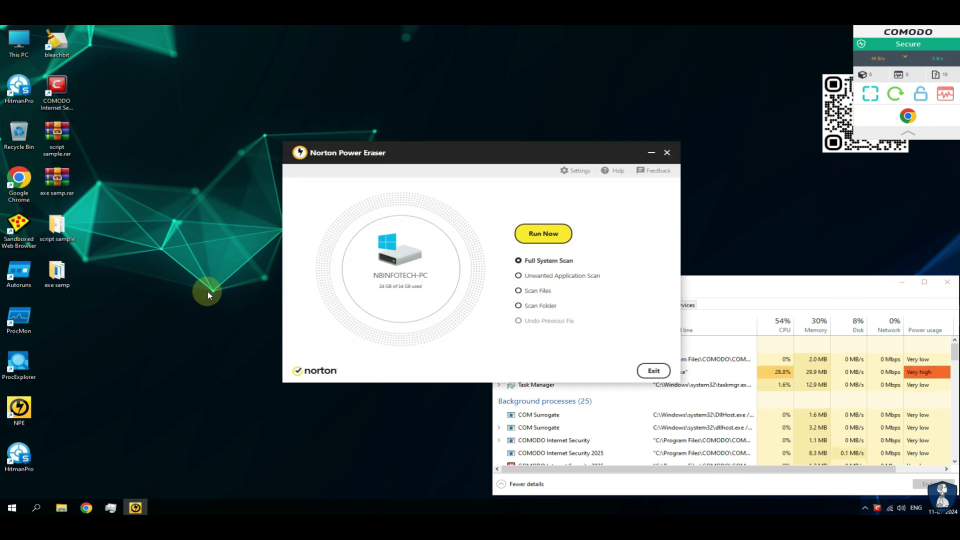
drag(351, 153, 197, 153)
click(273, 304)
click(295, 239)
click(150, 217)
click(151, 209)
click(406, 370)
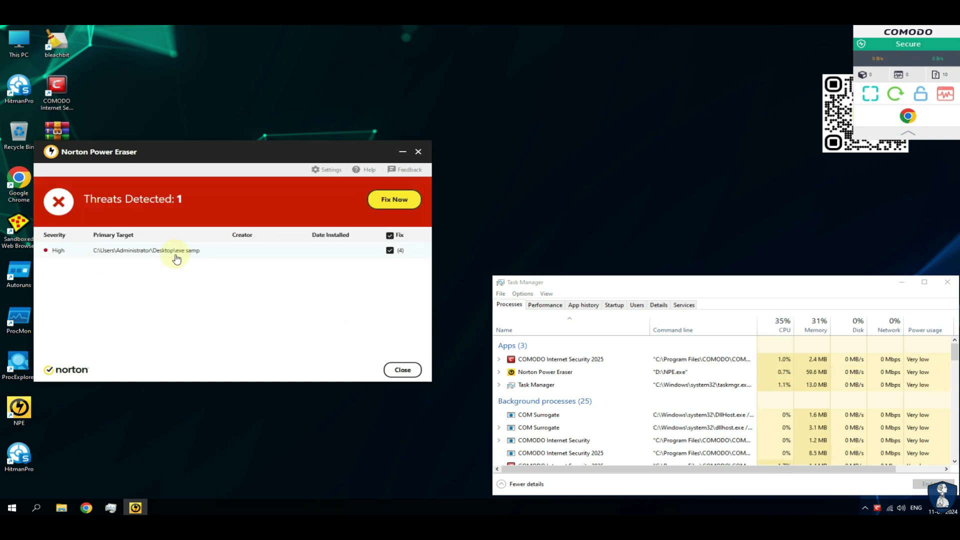
Review the file details of the exe samp threat, fix it and close the repair results.
click(180, 251)
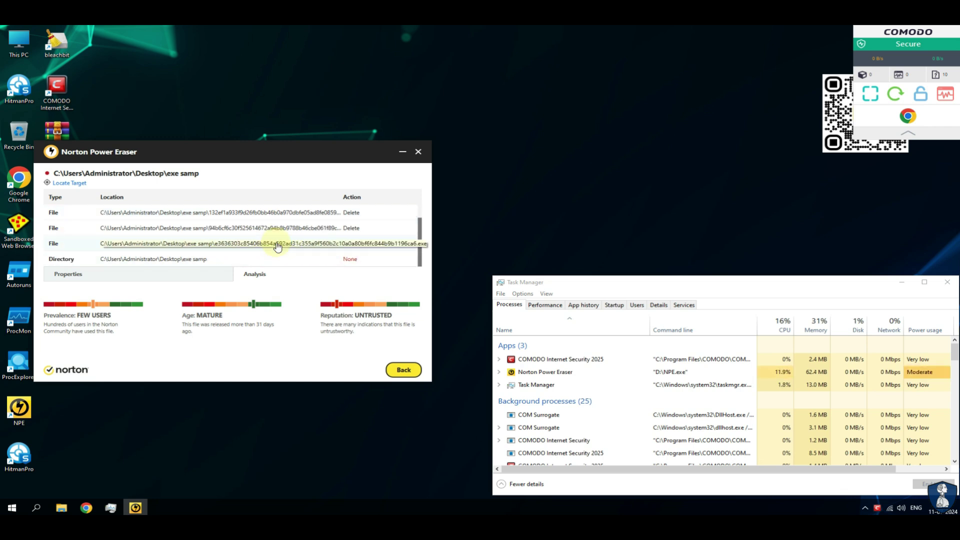
click(405, 370)
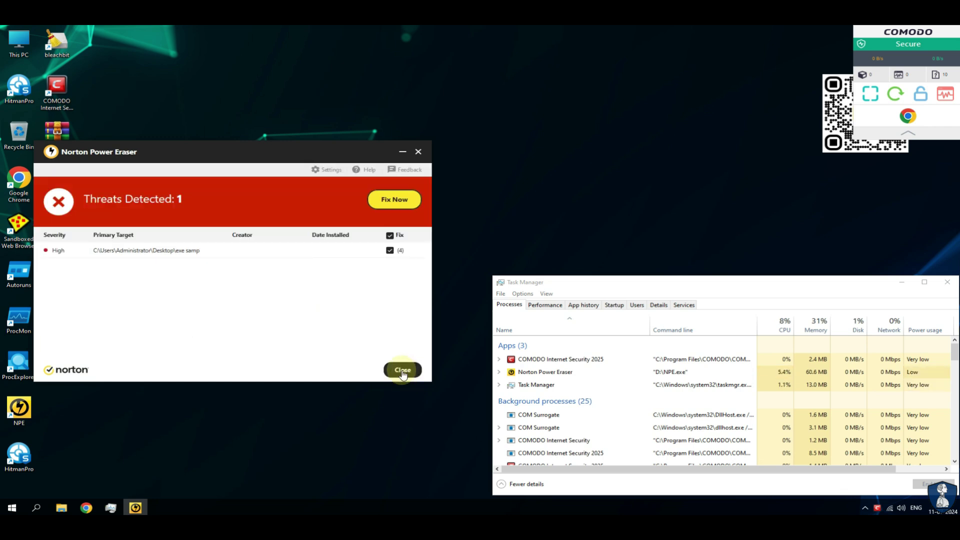
click(394, 200)
click(306, 314)
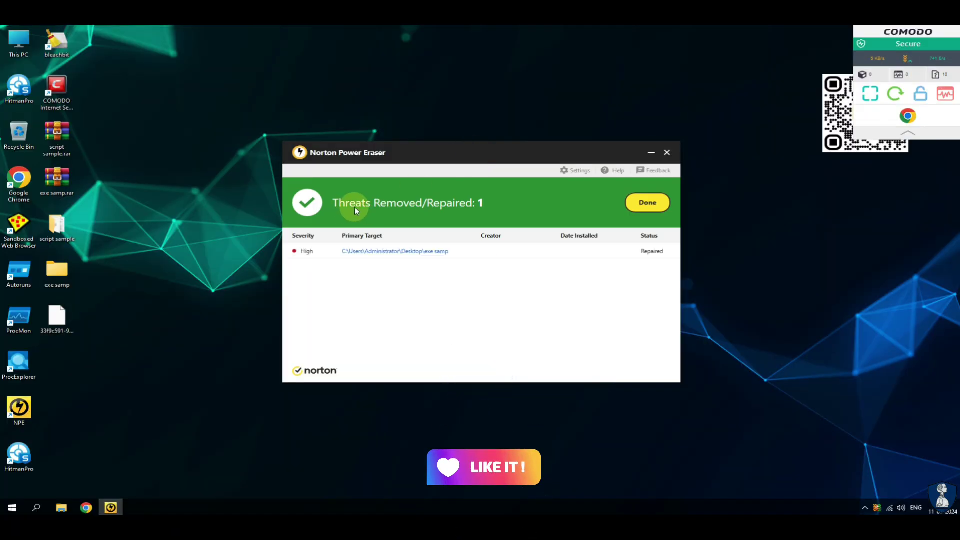
click(647, 204)
Run a Scan Folder check on the desktop's script sample folder and review the detected threat's details.
click(542, 307)
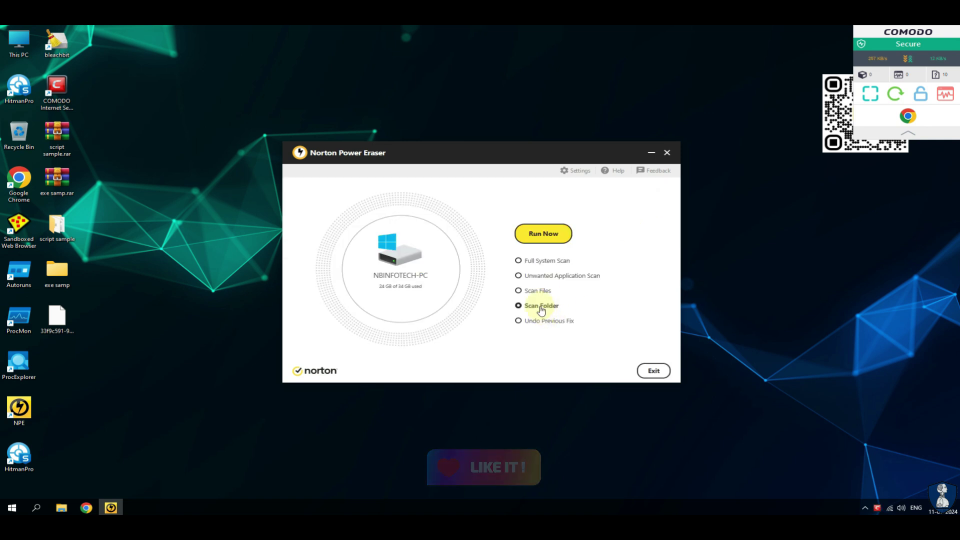
click(532, 239)
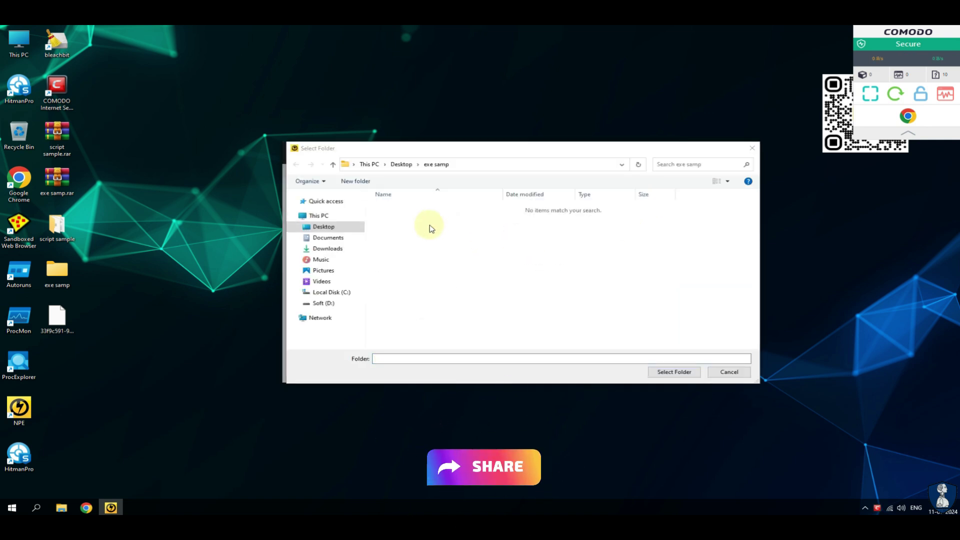
click(333, 164)
click(400, 217)
click(669, 372)
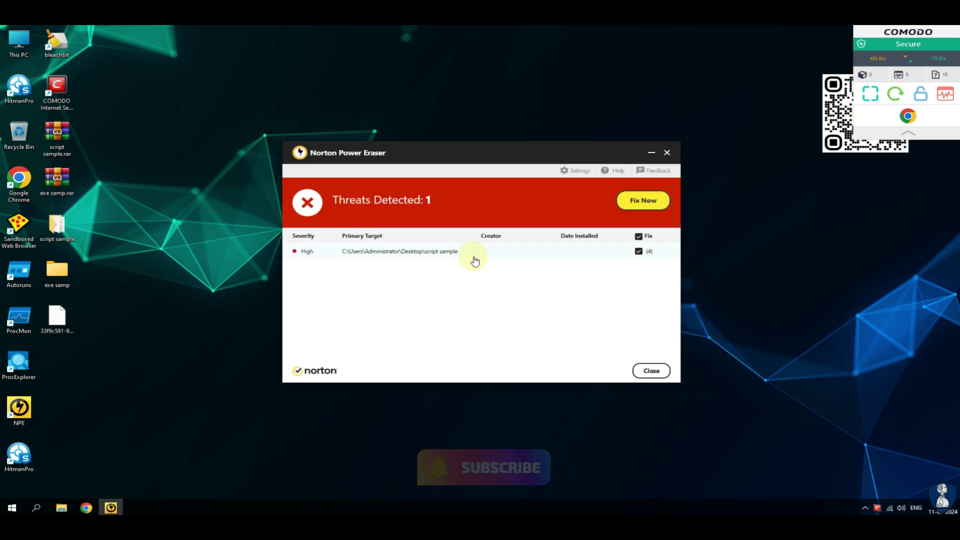
click(482, 253)
click(650, 370)
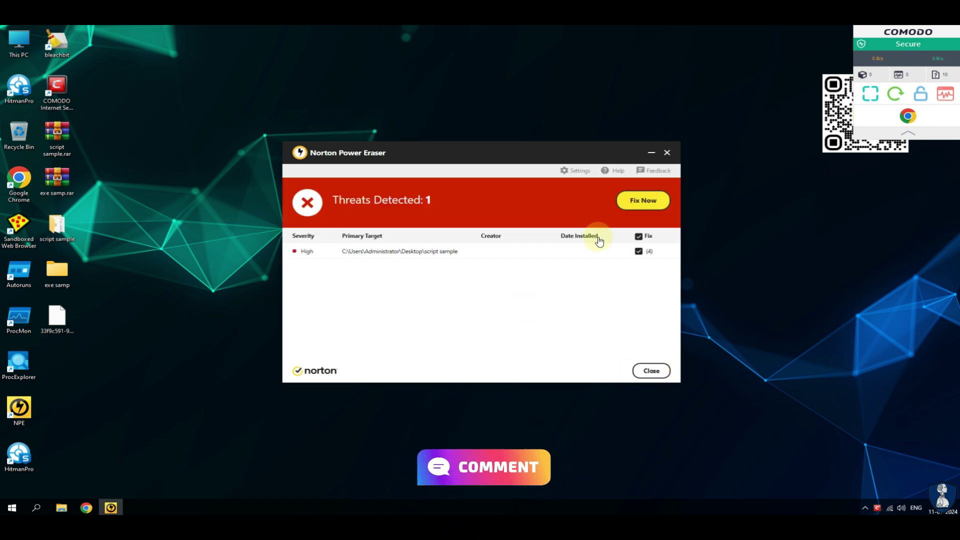
Fix the detected script sample folder threat and close the repair results.
click(644, 202)
click(552, 314)
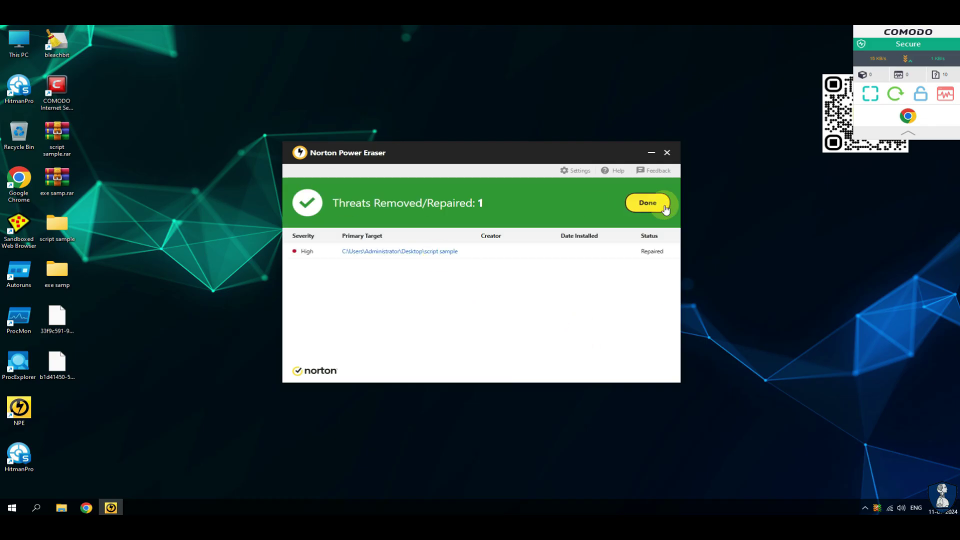
click(655, 203)
Check the rootkit scan option, apply the scan settings, then run a new Norton Power Eraser scan and close it when finished.
click(576, 171)
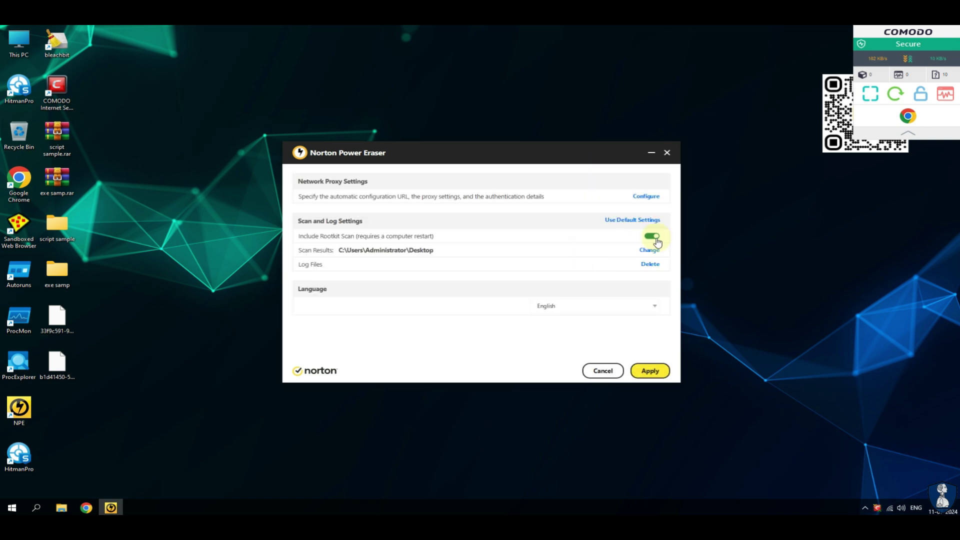
click(651, 371)
click(535, 235)
click(560, 312)
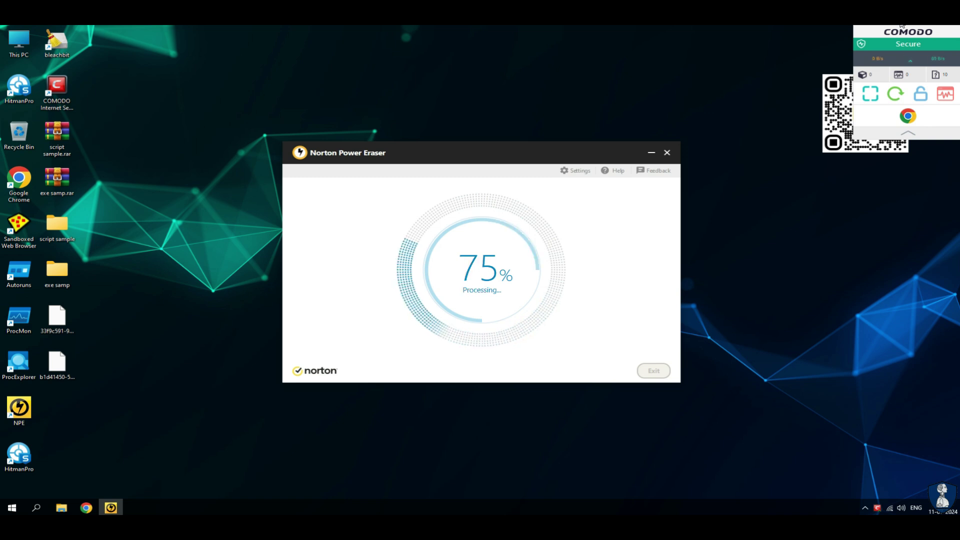
click(653, 205)
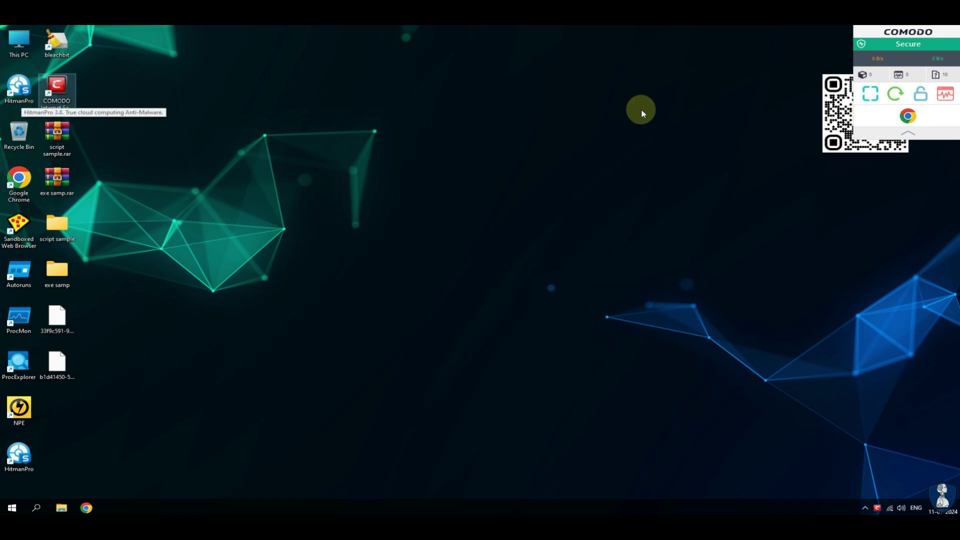
Launch HitmanPro from the desktop, run a scan of the computer and close the scan results.
double_click(14, 90)
click(570, 379)
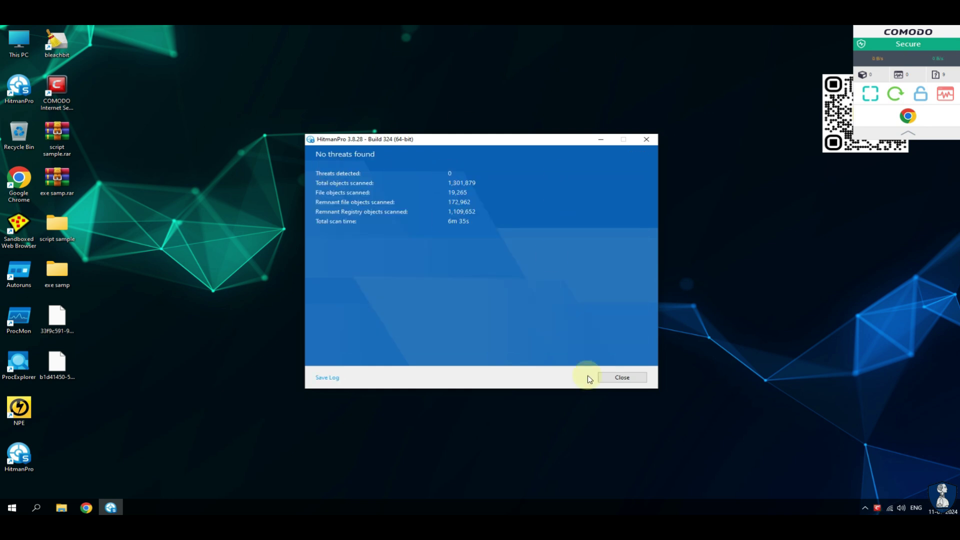
click(589, 378)
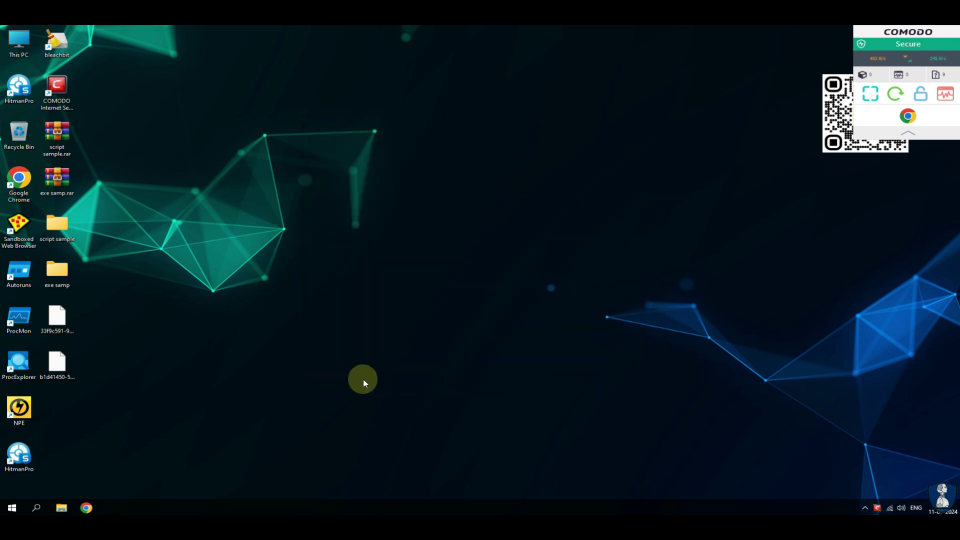
Inspect running processes in Task Manager and Process Explorer, check the startup entries, and close both tools.
key(ctrl+shift+Escape)
double_click(25, 359)
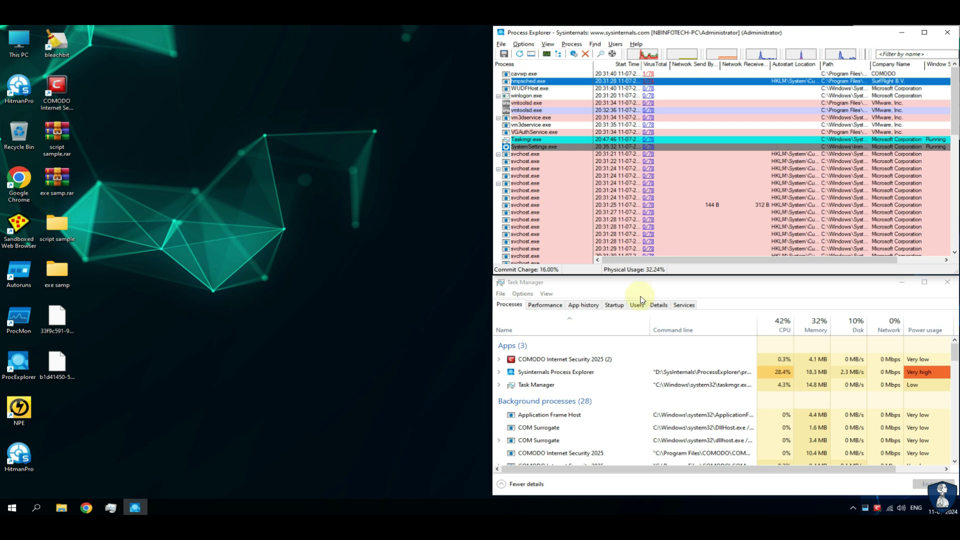
click(615, 305)
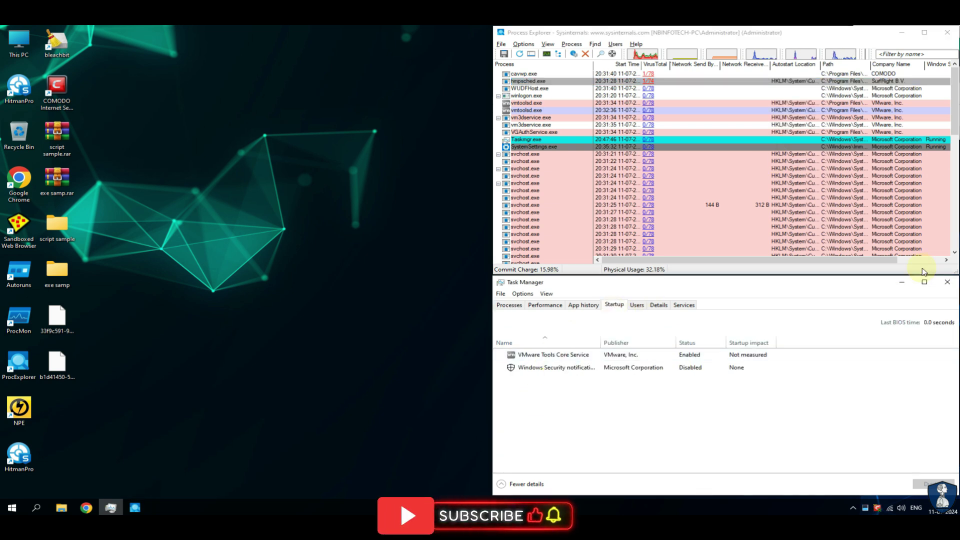
click(947, 282)
click(947, 32)
Check the contents of the desktop's script sample and exe samp folders, closing each folder after viewing.
double_click(60, 226)
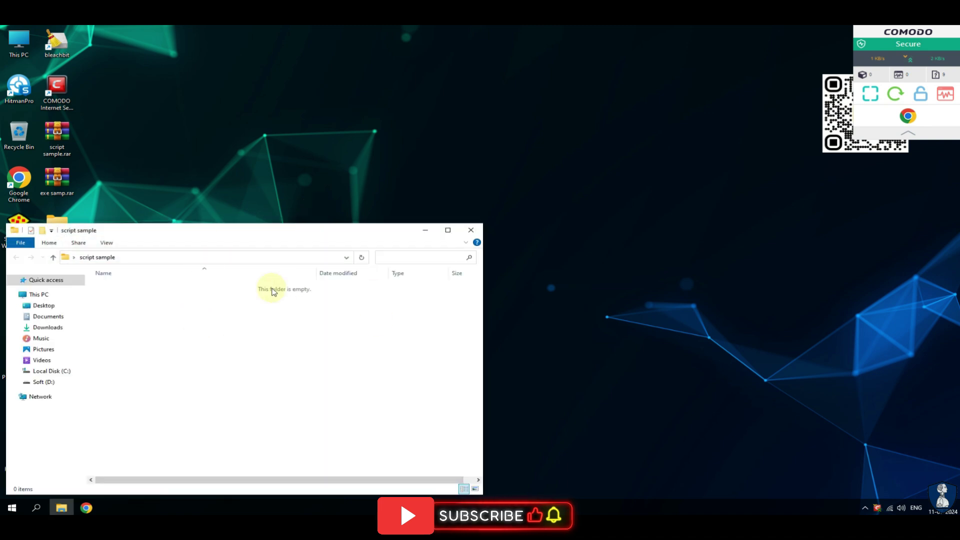
click(470, 231)
double_click(56, 272)
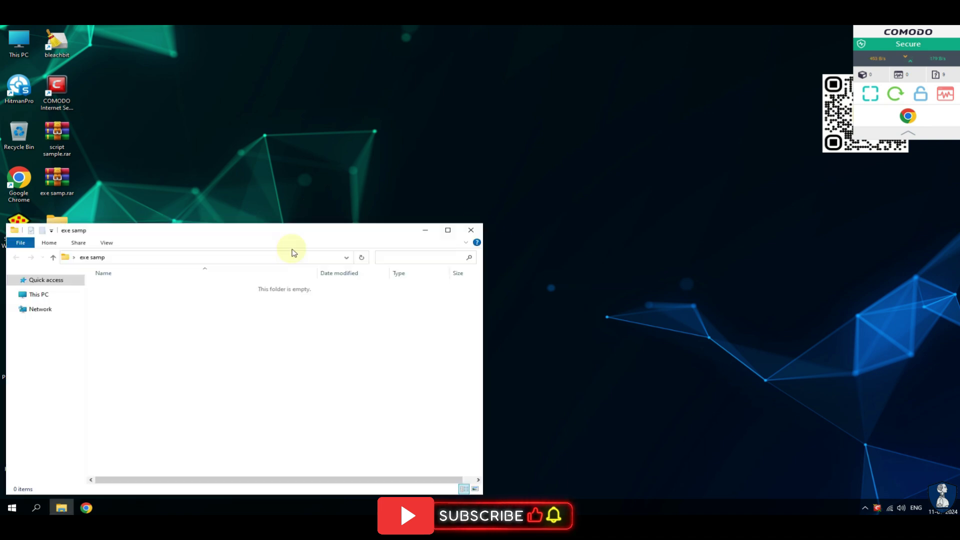
click(469, 231)
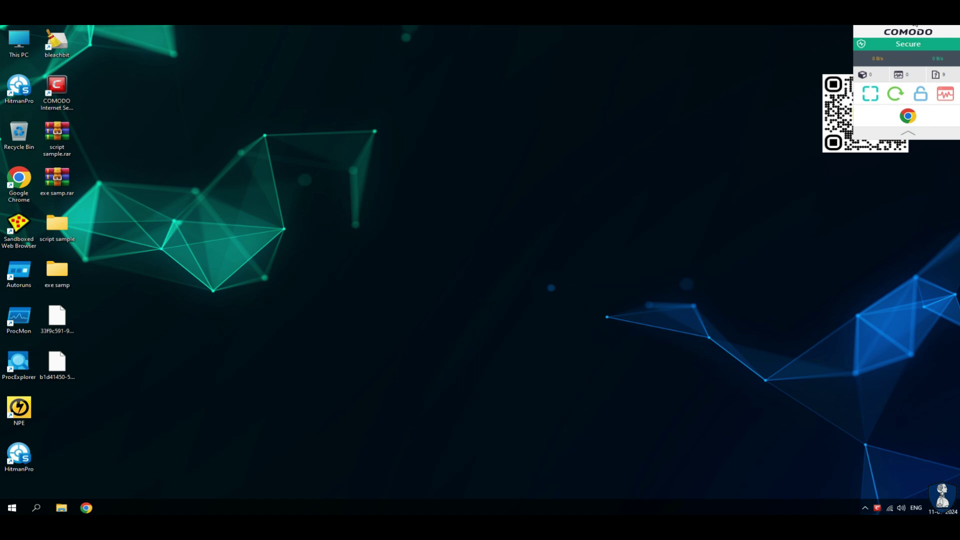